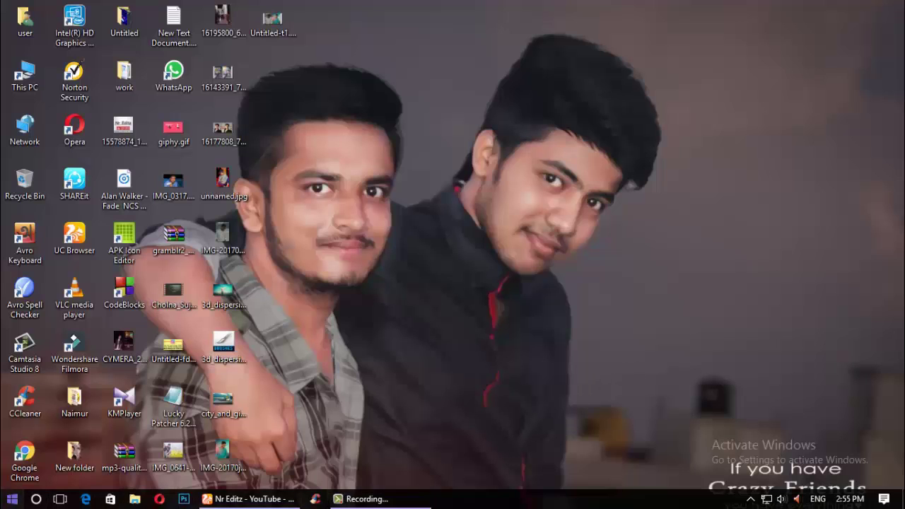
Step: Launch Photoshop and open IMG-20170124-WA0000.jpg and the 3d_dispersion background image together
left_click(4, 503)
left_click(106, 288)
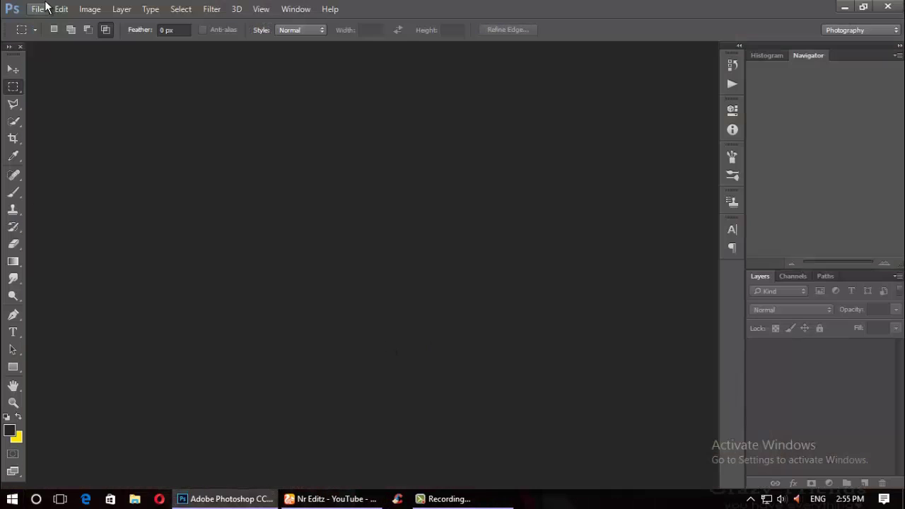
left_click(37, 9)
left_click(48, 36)
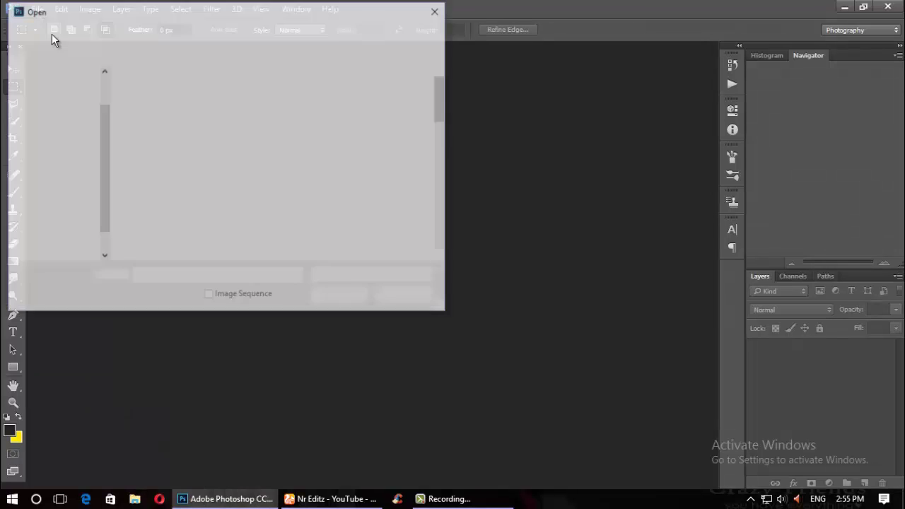
scroll(208, 210, "down", 3)
scroll(207, 210, "down", 2)
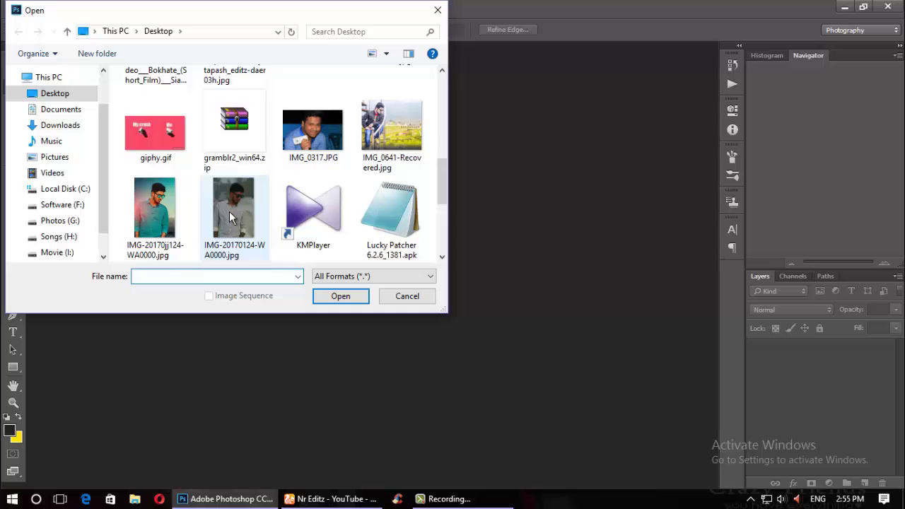
left_click(229, 212)
scroll(229, 212, "up", 5)
left_click(154, 216)
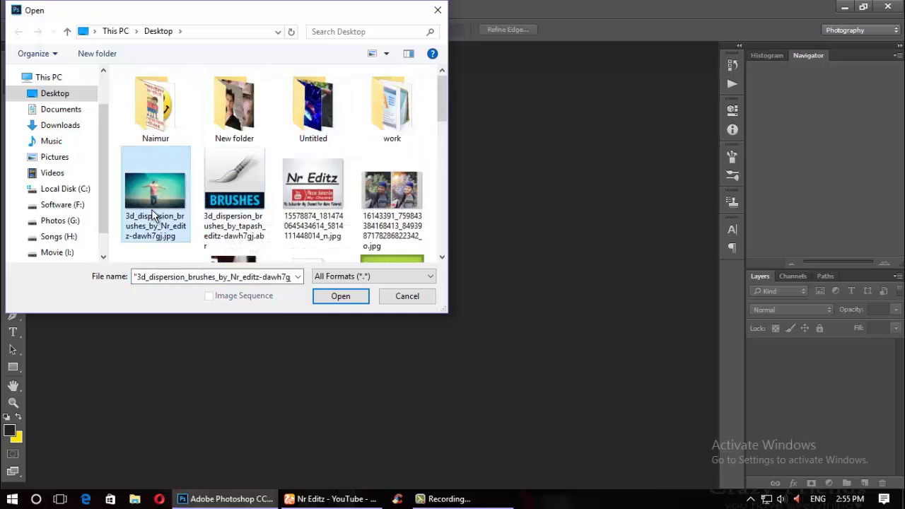
left_click(321, 303)
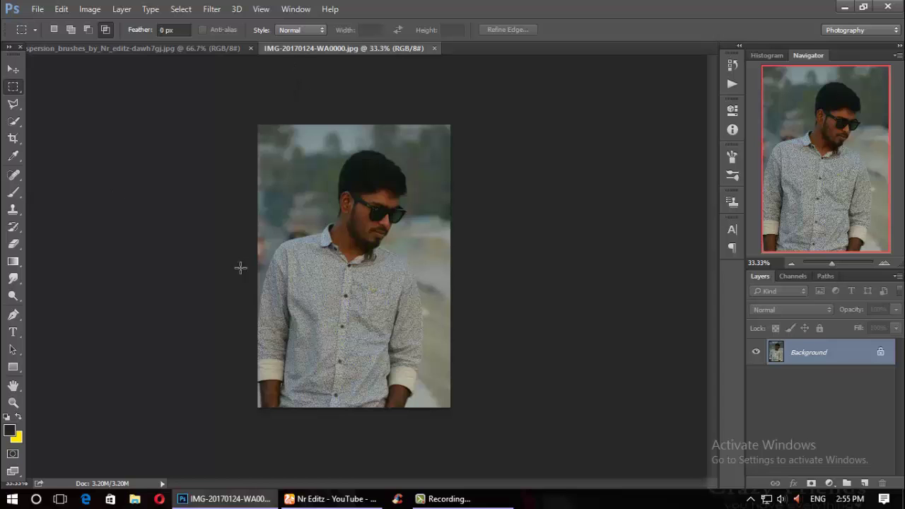
Step: With the Move tool active, convert the portrait's locked Background layer into Layer 0
scroll(280, 264, "up", 3)
scroll(329, 236, "down", 2)
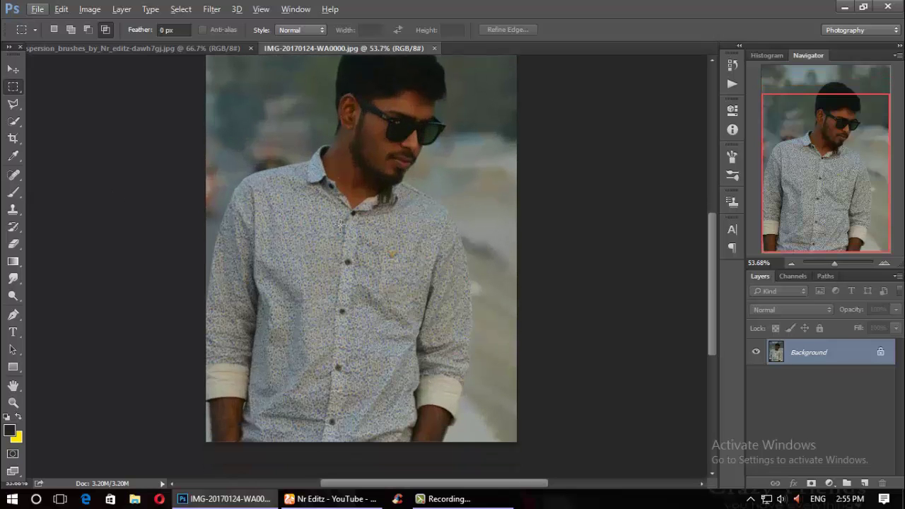
scroll(340, 226, "up", 2)
left_click(13, 69)
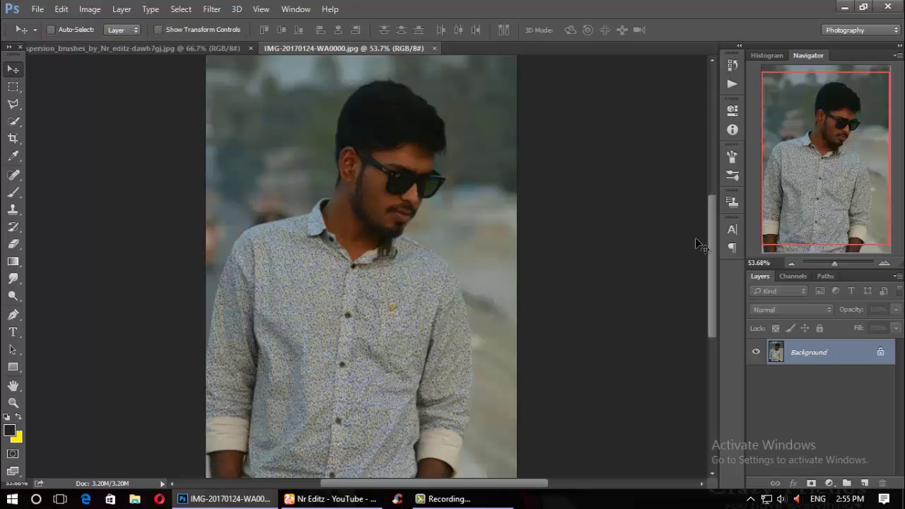
left_click(881, 353)
scroll(347, 290, "up", 2)
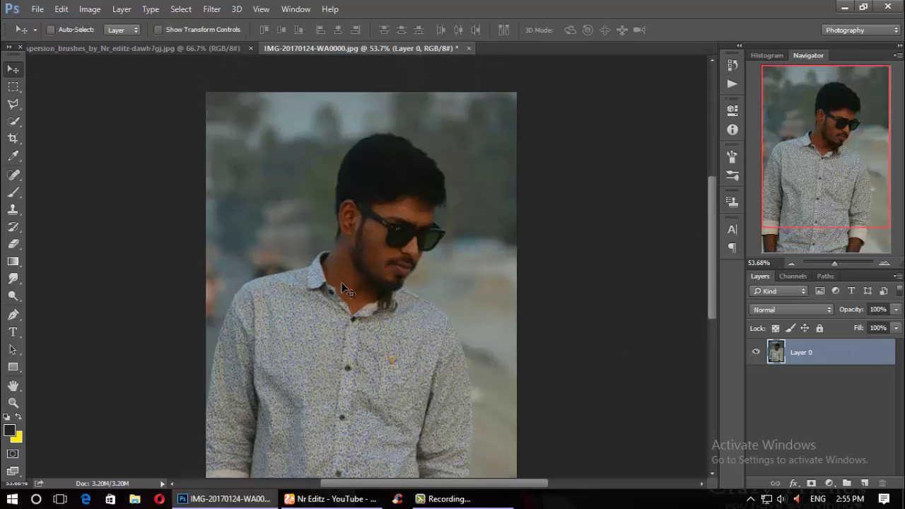
scroll(414, 286, "up", 3)
scroll(339, 269, "up", 1)
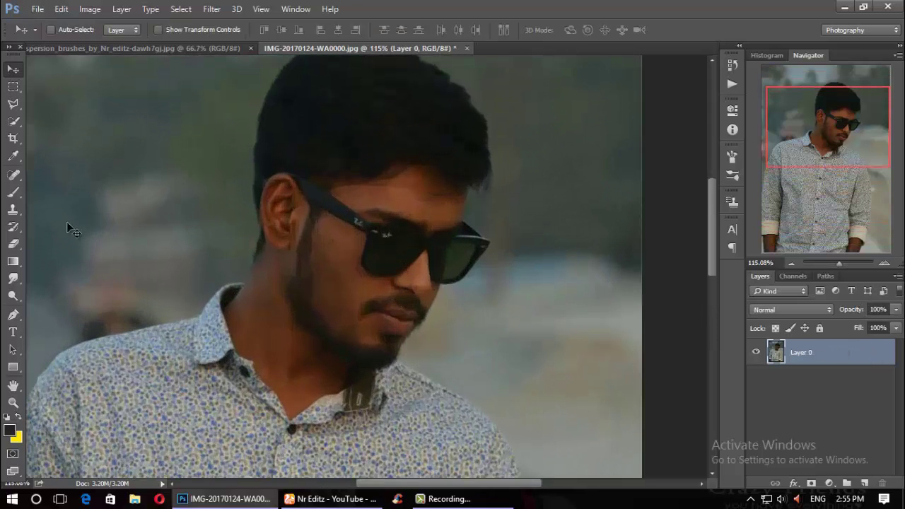
left_click(13, 173)
scroll(292, 243, "up", 1)
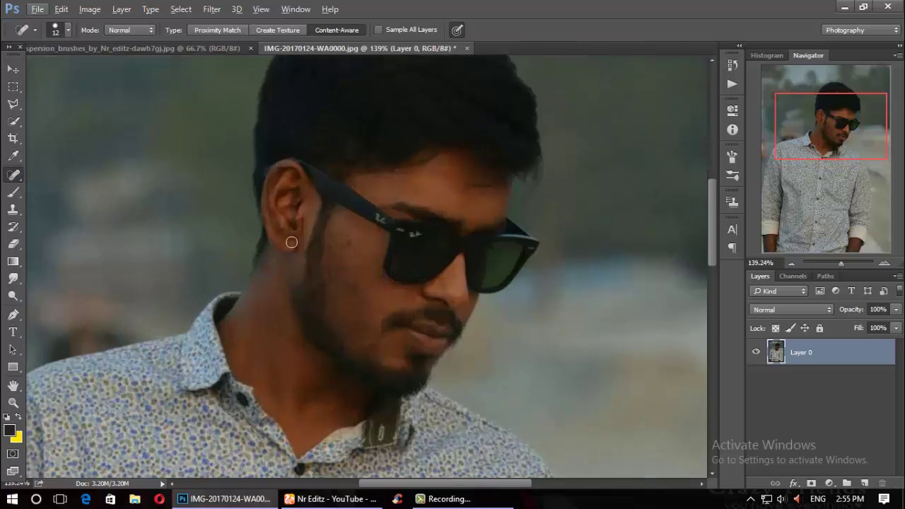
Step: Spot-heal the blemishes on the man's cheek near the ear and on the forehead above the glasses arm
left_click(339, 241)
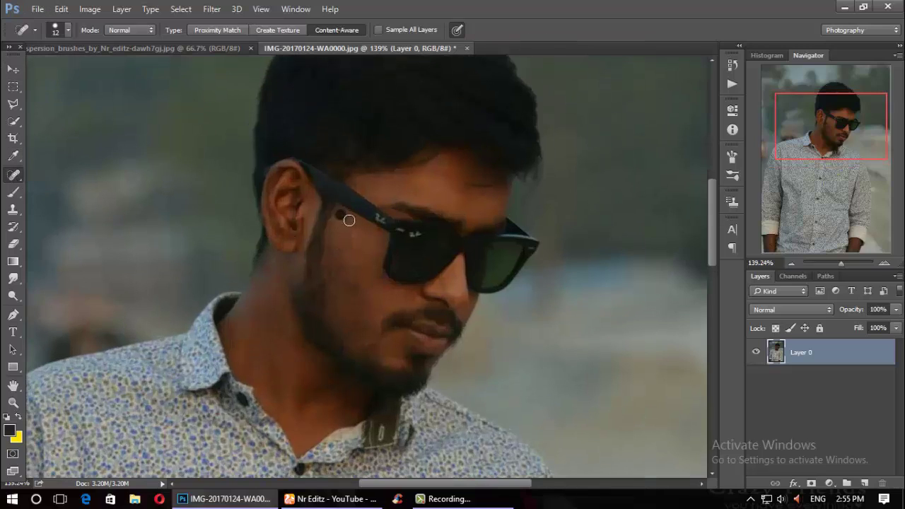
left_click_drag(367, 237, 341, 280)
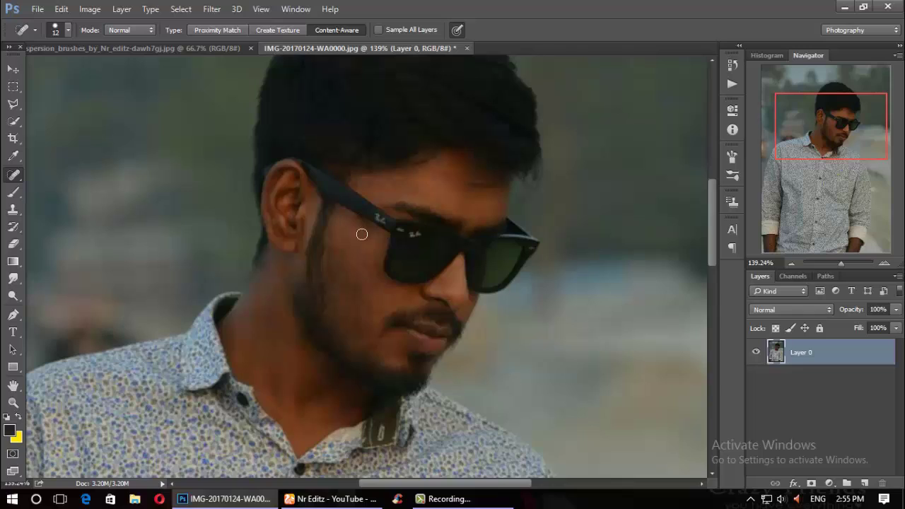
left_click(366, 261)
left_click_drag(343, 253, 370, 285)
left_click_drag(399, 184, 415, 183)
left_click(410, 189)
left_click_drag(352, 250, 361, 267)
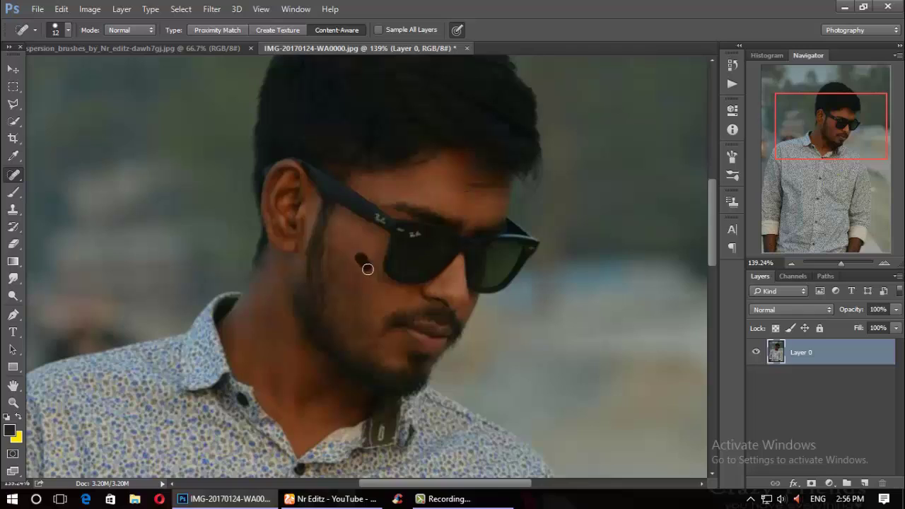
left_click(338, 228)
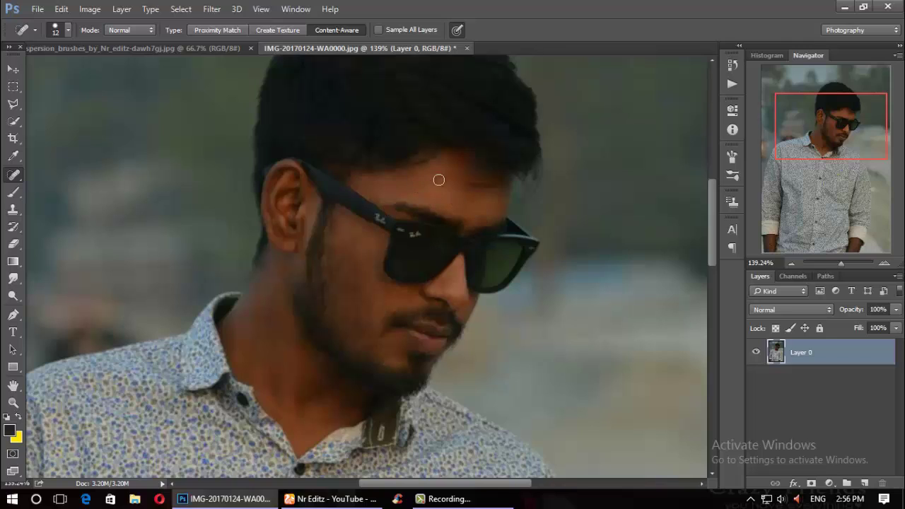
Step: Give the Smudge tool a 15 px brush and raise its strength from 14% to 37%
left_click(13, 278)
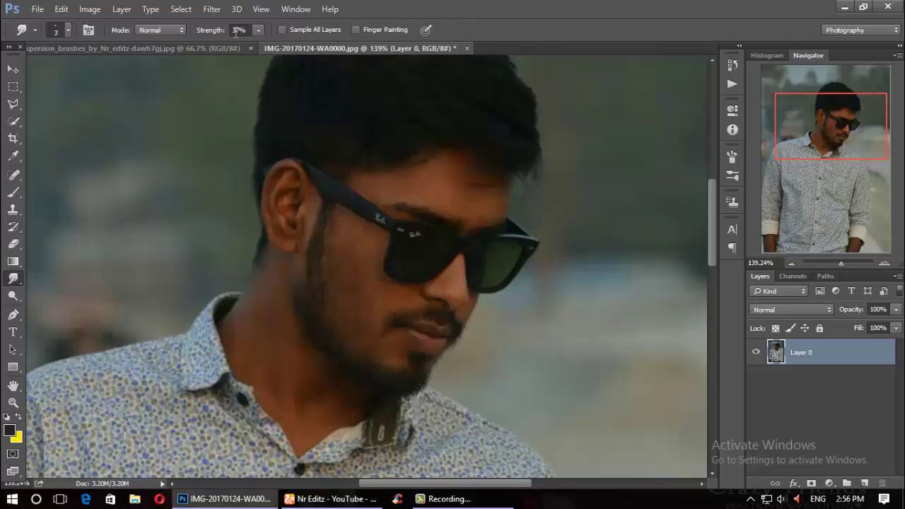
left_click(67, 30)
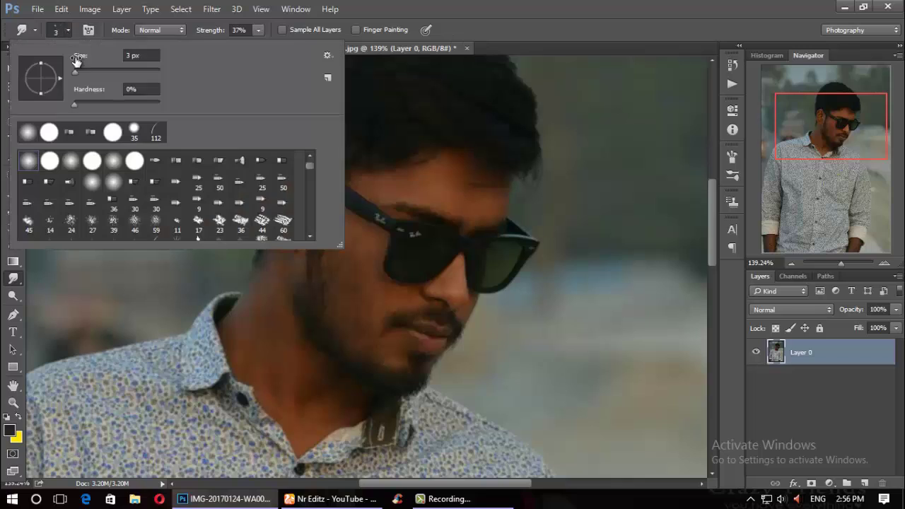
left_click(79, 71)
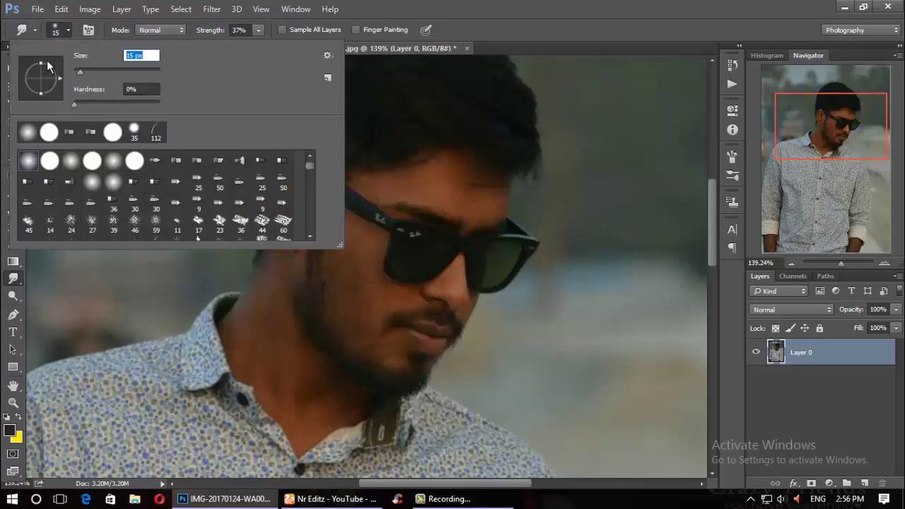
left_click(68, 30)
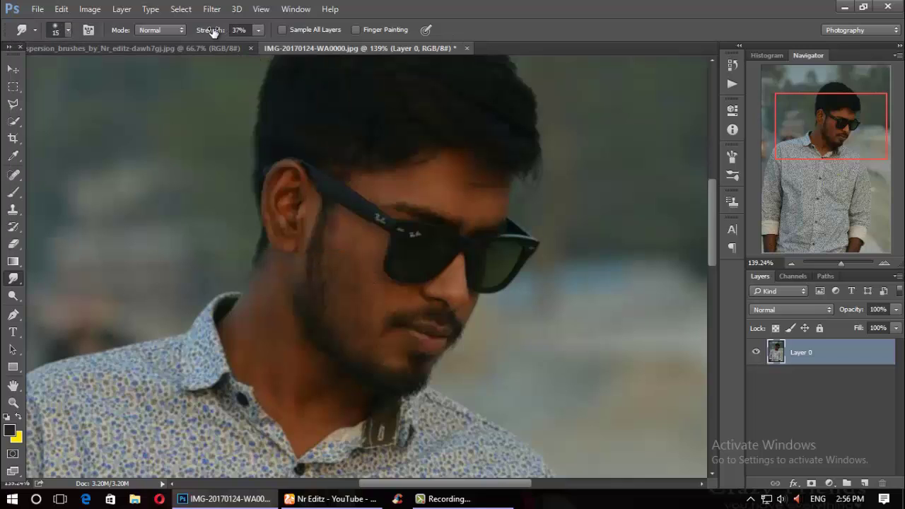
left_click_drag(226, 31, 210, 35)
left_click_drag(216, 27, 222, 27)
left_click_drag(212, 30, 228, 30)
scroll(380, 247, "up", 2)
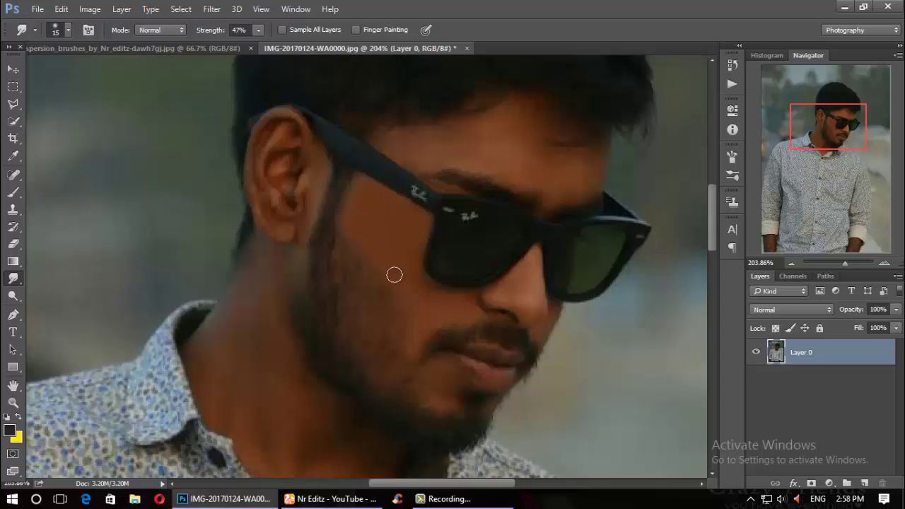
Step: Smudge the neck and jaw skin at 30% then 41% strength, then zoom back out
scroll(435, 328, "up", 2, "alt")
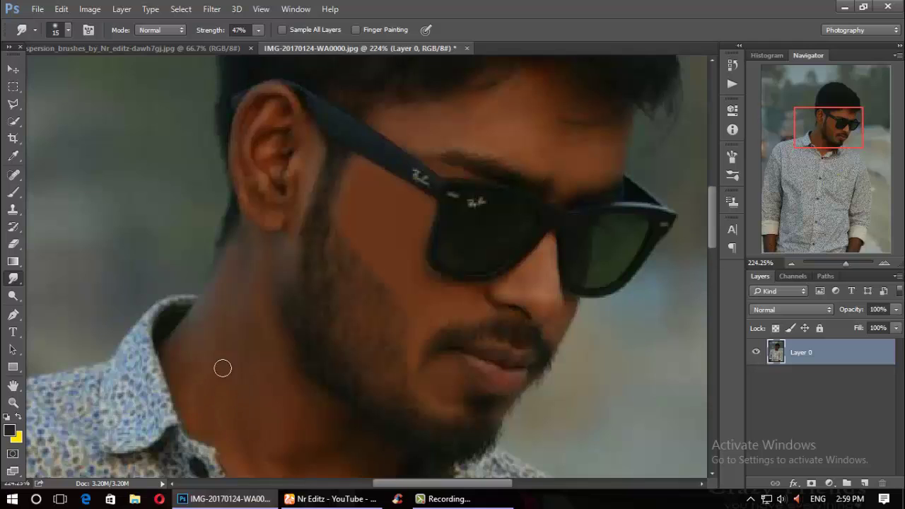
scroll(223, 367, "down", 3)
key("3")
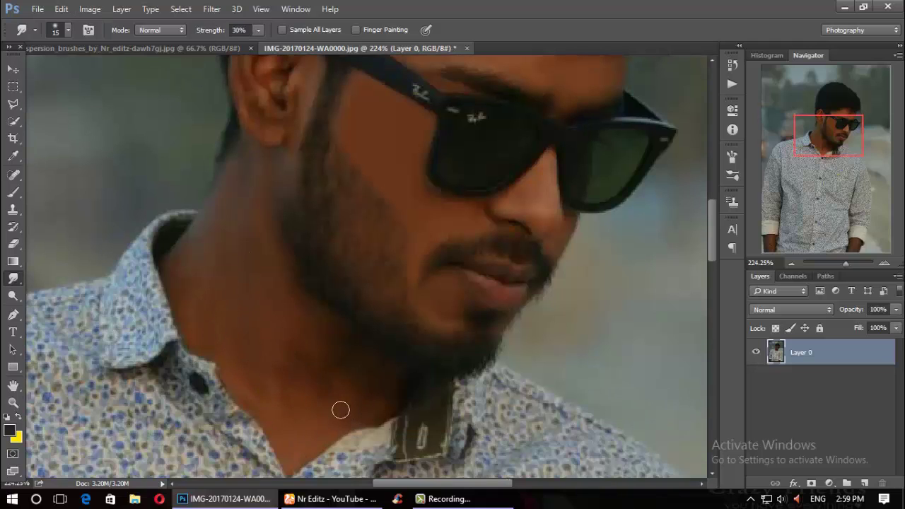
scroll(252, 330, "up", 3)
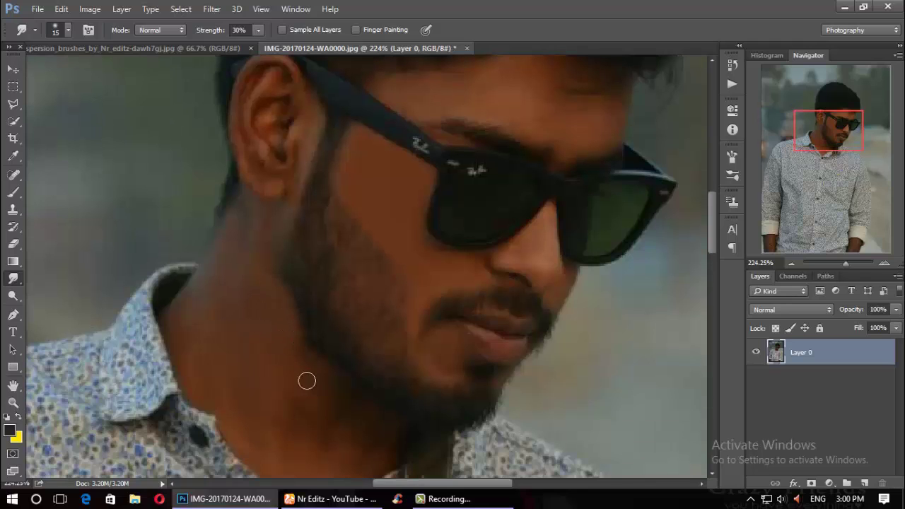
scroll(304, 380, "down", 2)
left_click_drag(206, 33, 213, 33)
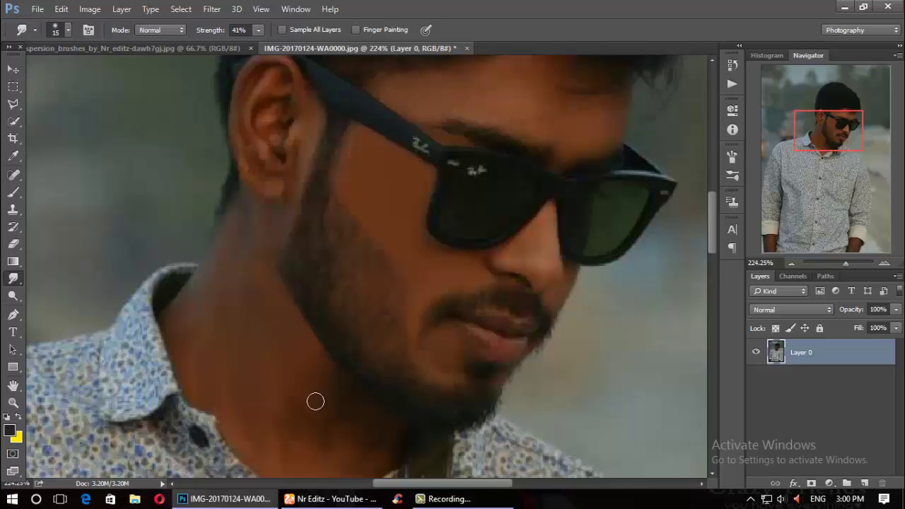
scroll(320, 404, "down", 2)
scroll(318, 400, "down", 2)
scroll(311, 400, "up", 1)
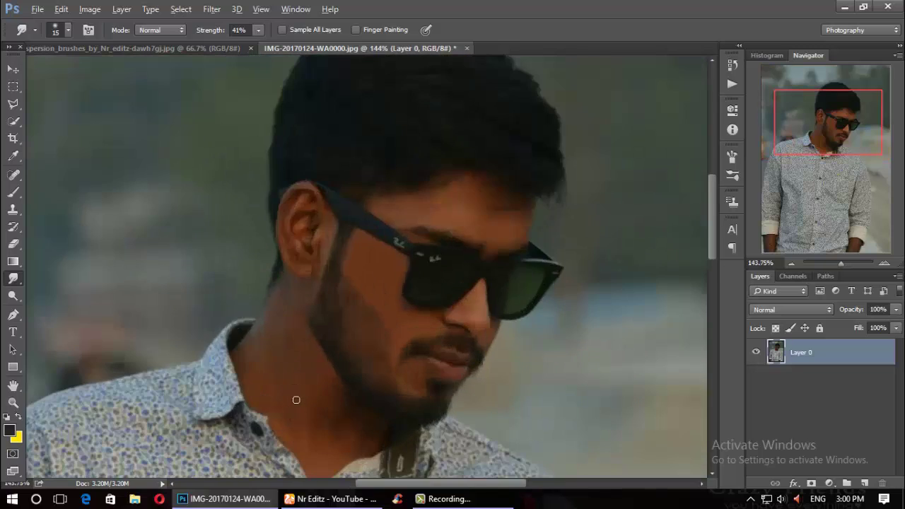
scroll(297, 400, "down", 1)
scroll(300, 392, "up", 1)
scroll(311, 378, "up", 1)
scroll(340, 361, "up", 1)
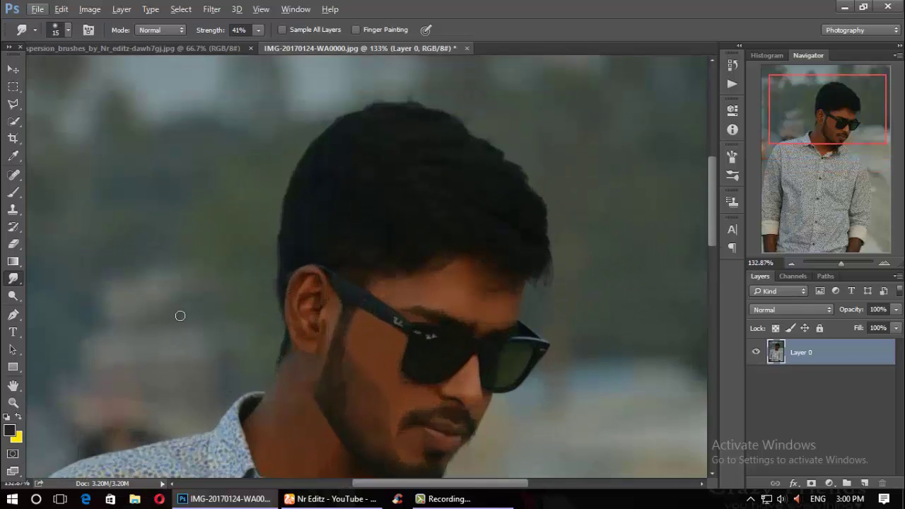
Step: Dodge midtones at 70% exposure over the neck, collar, cheek, jaw, ear and forehead
left_click(13, 295)
scroll(354, 338, "down", 1)
scroll(323, 329, "down", 1)
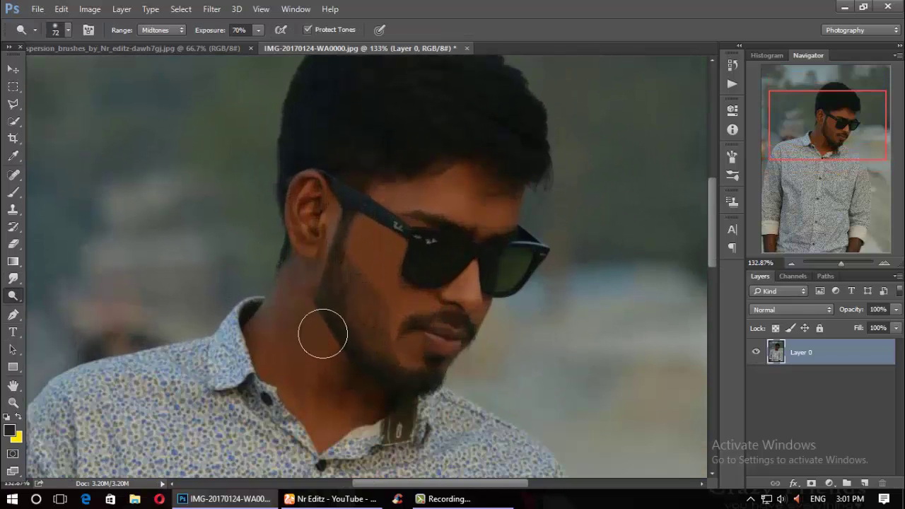
mouse_move(302, 353)
left_mouse_down()
mouse_move(323, 319)
mouse_move(311, 201)
mouse_move(314, 209)
left_mouse_up()
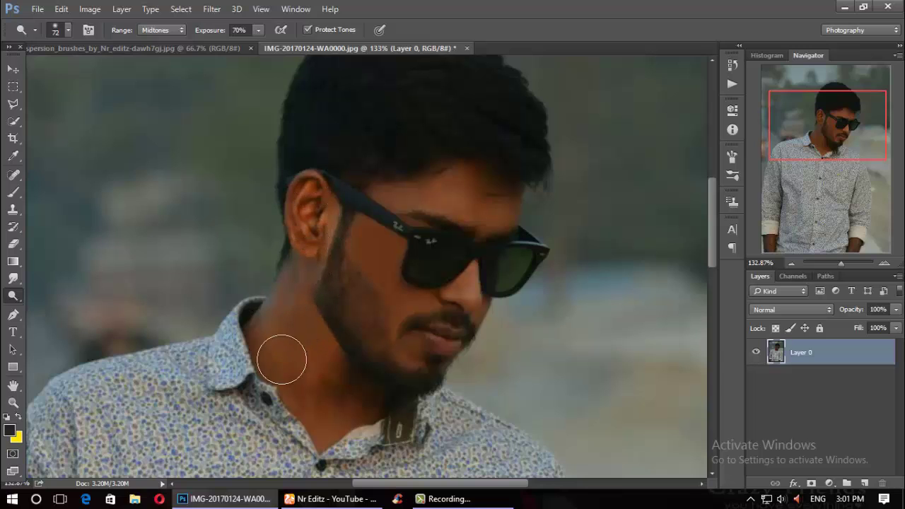
left_click_drag(283, 360, 345, 408)
mouse_move(333, 340)
left_mouse_down()
mouse_move(365, 263)
mouse_move(406, 216)
mouse_move(461, 206)
mouse_move(461, 267)
mouse_move(441, 329)
mouse_move(460, 289)
mouse_move(452, 319)
mouse_move(501, 256)
mouse_move(400, 178)
left_mouse_up()
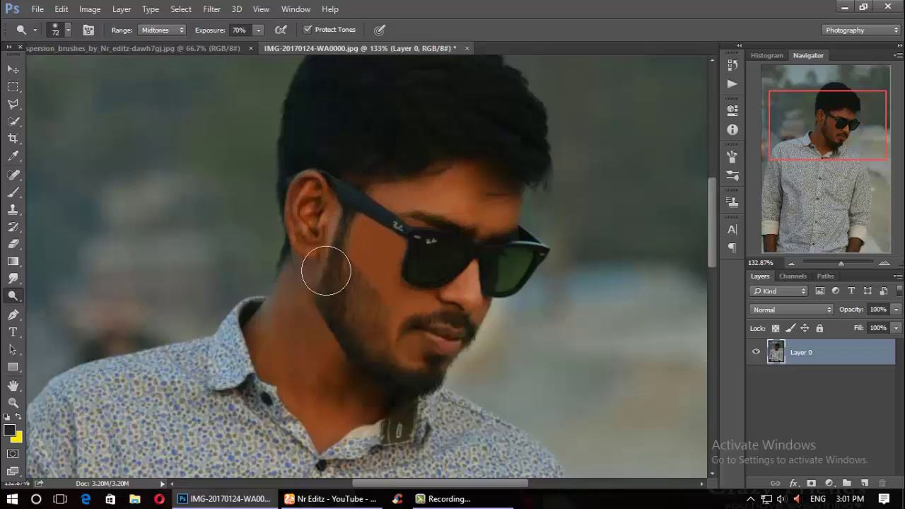
mouse_move(350, 400)
left_mouse_down()
mouse_move(267, 319)
mouse_move(283, 347)
mouse_move(318, 360)
mouse_move(330, 404)
mouse_move(381, 386)
mouse_move(396, 287)
mouse_move(351, 277)
mouse_move(323, 239)
mouse_move(311, 185)
left_mouse_up()
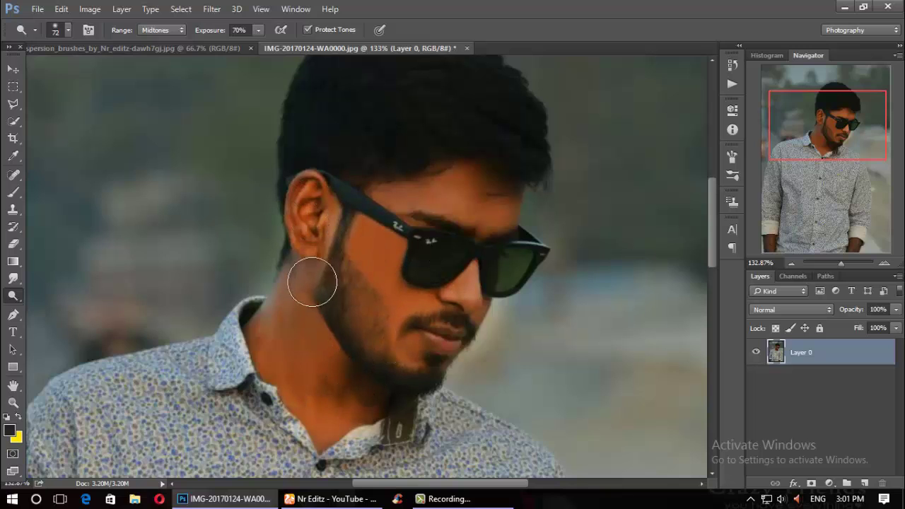
mouse_move(449, 202)
left_mouse_down()
mouse_move(489, 188)
mouse_move(487, 200)
mouse_move(499, 198)
mouse_move(426, 319)
mouse_move(525, 251)
mouse_move(471, 262)
mouse_move(411, 254)
mouse_move(418, 348)
mouse_move(437, 350)
mouse_move(424, 318)
mouse_move(444, 323)
mouse_move(467, 293)
mouse_move(435, 333)
mouse_move(374, 370)
mouse_move(370, 396)
mouse_move(344, 398)
mouse_move(330, 425)
mouse_move(287, 297)
mouse_move(334, 219)
left_mouse_up()
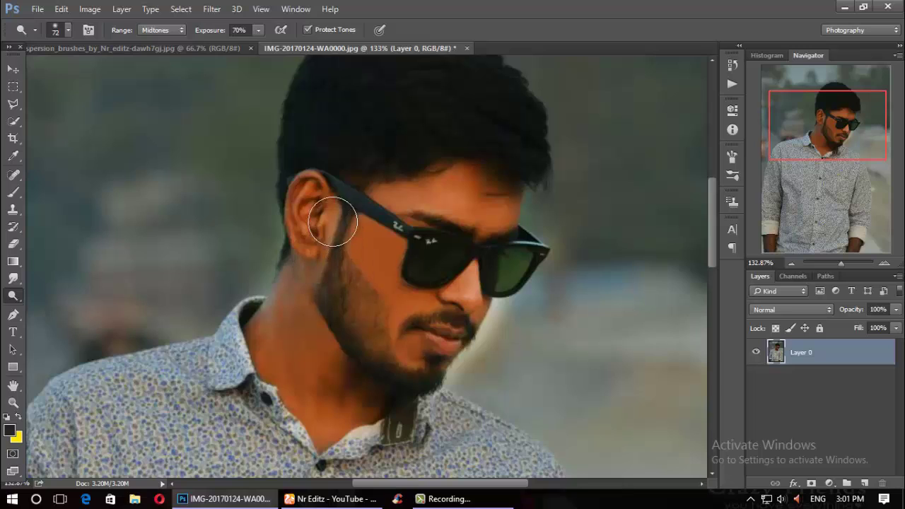
Step: Switch back to the Smudge tool with a 4 px brush at 16% strength
left_click(13, 278)
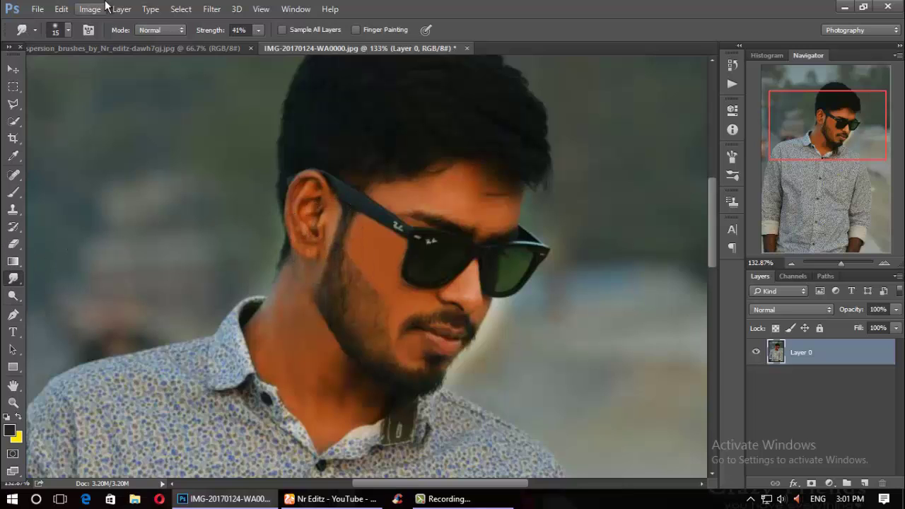
left_click(63, 35)
left_click_drag(78, 68, 74, 68)
left_click(70, 30)
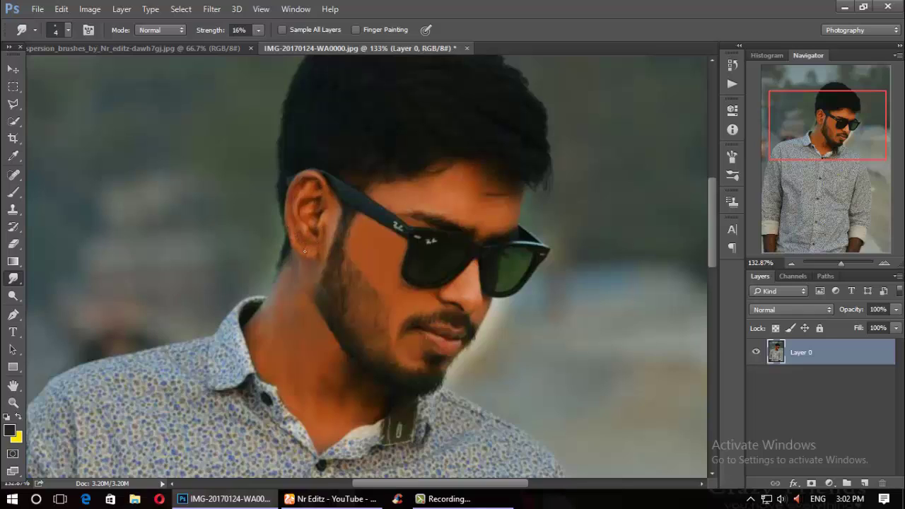
Step: Dodge the left and right forearms below the cuffs with a 72 px brush at 70% exposure
scroll(314, 222, "down", 5)
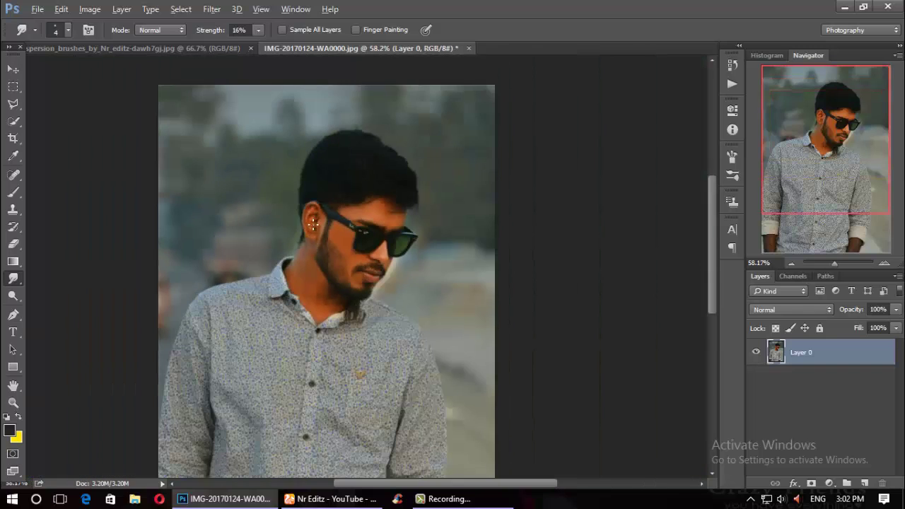
scroll(227, 326, "down", 3)
scroll(226, 326, "down", 3)
scroll(227, 326, "down", 3)
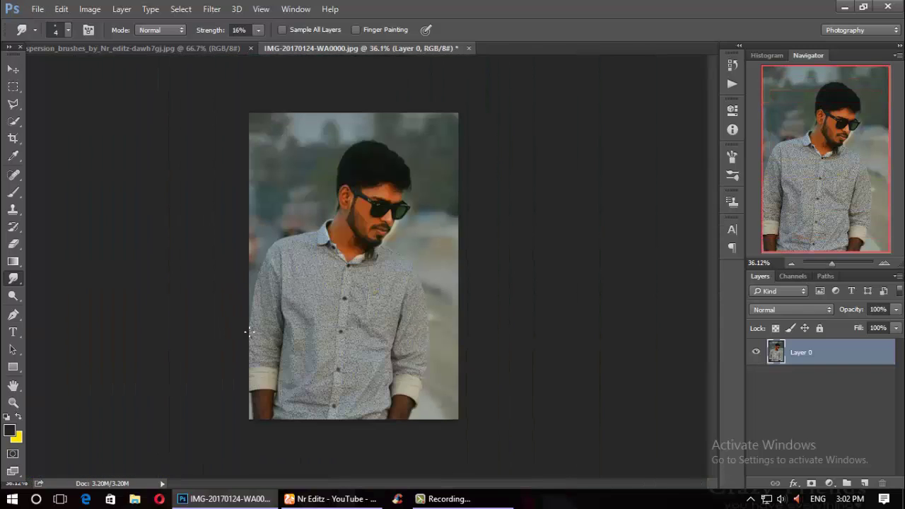
scroll(329, 306, "up", 2)
scroll(329, 306, "up", 3)
scroll(259, 198, "down", 3)
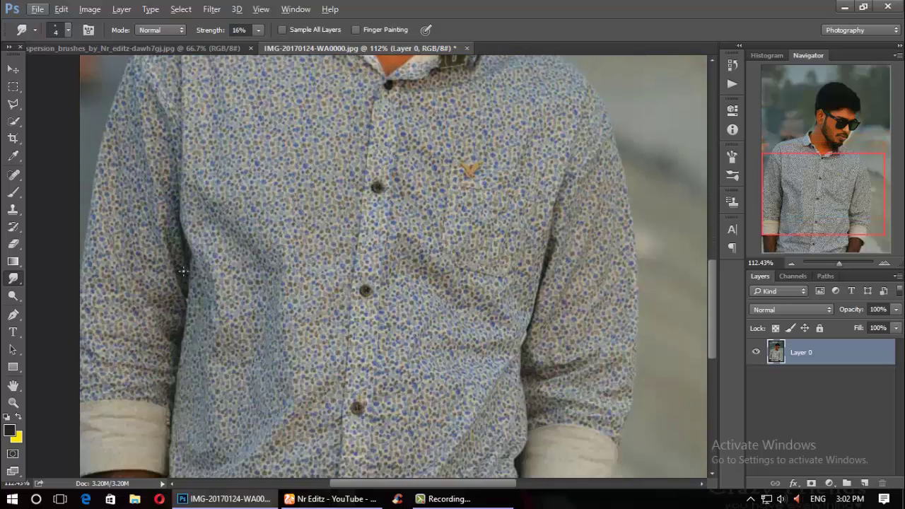
scroll(258, 199, "down", 3)
scroll(259, 199, "down", 2)
left_click(12, 296)
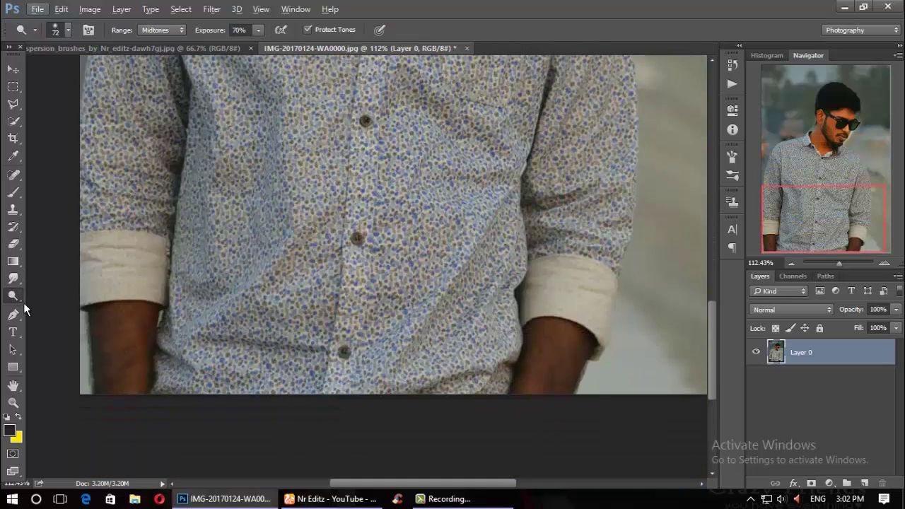
mouse_move(106, 323)
left_mouse_down()
mouse_move(111, 330)
mouse_move(137, 315)
mouse_move(133, 374)
mouse_move(105, 363)
mouse_move(102, 384)
mouse_move(118, 374)
mouse_move(117, 327)
mouse_move(103, 388)
mouse_move(137, 313)
mouse_move(121, 307)
mouse_move(106, 364)
left_mouse_up()
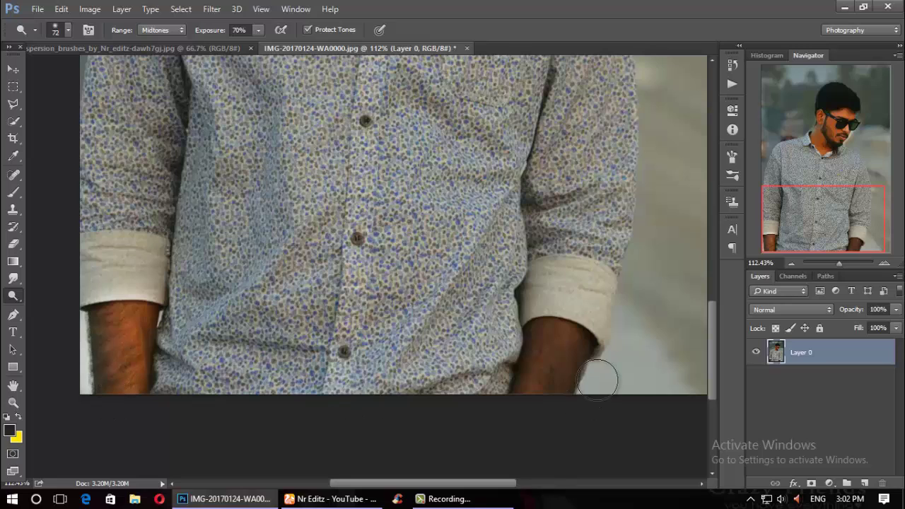
mouse_move(598, 370)
left_mouse_down()
mouse_move(549, 344)
mouse_move(566, 352)
mouse_move(570, 370)
mouse_move(545, 333)
mouse_move(536, 344)
mouse_move(572, 374)
mouse_move(558, 396)
mouse_move(534, 384)
mouse_move(559, 380)
left_mouse_up()
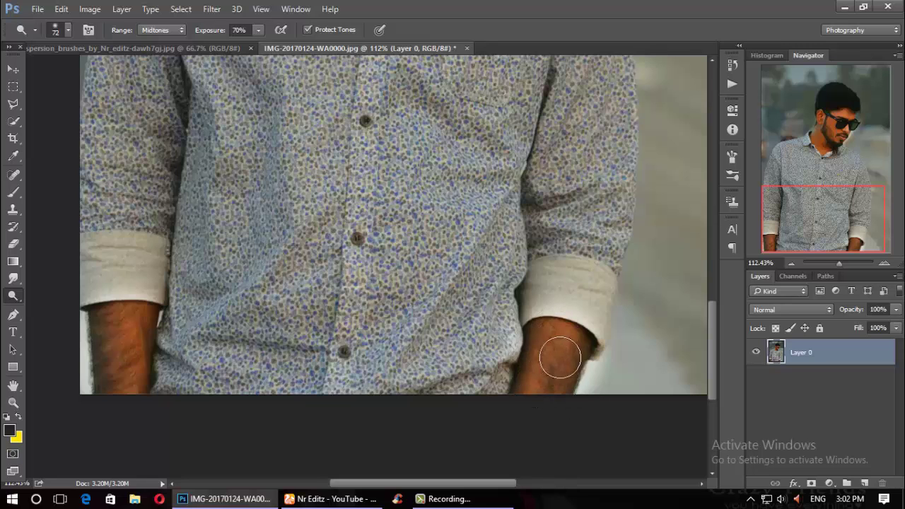
scroll(556, 363, "down", 2)
scroll(544, 369, "down", 2)
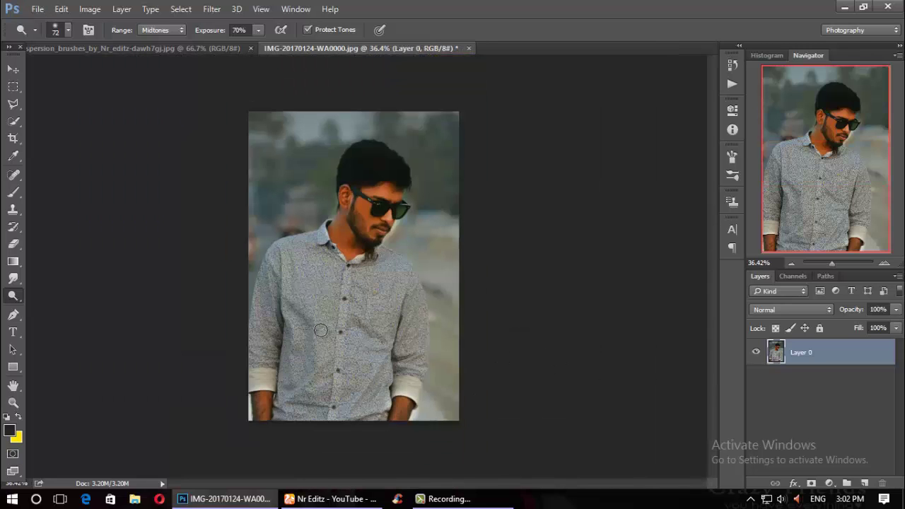
scroll(333, 329, "up", 1)
scroll(338, 297, "up", 1)
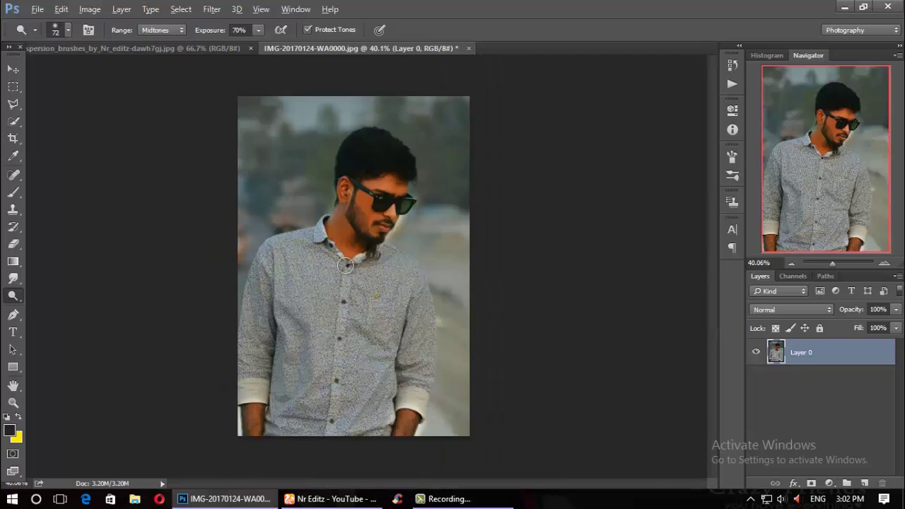
scroll(368, 258, "up", 3)
scroll(371, 256, "up", 1)
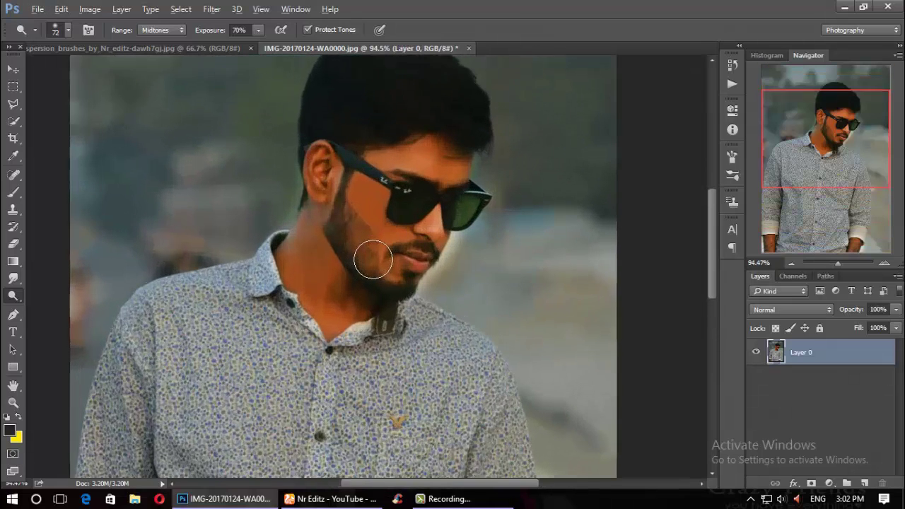
scroll(370, 257, "up", 1)
scroll(373, 257, "up", 1)
scroll(424, 255, "up", 1)
scroll(460, 253, "down", 1)
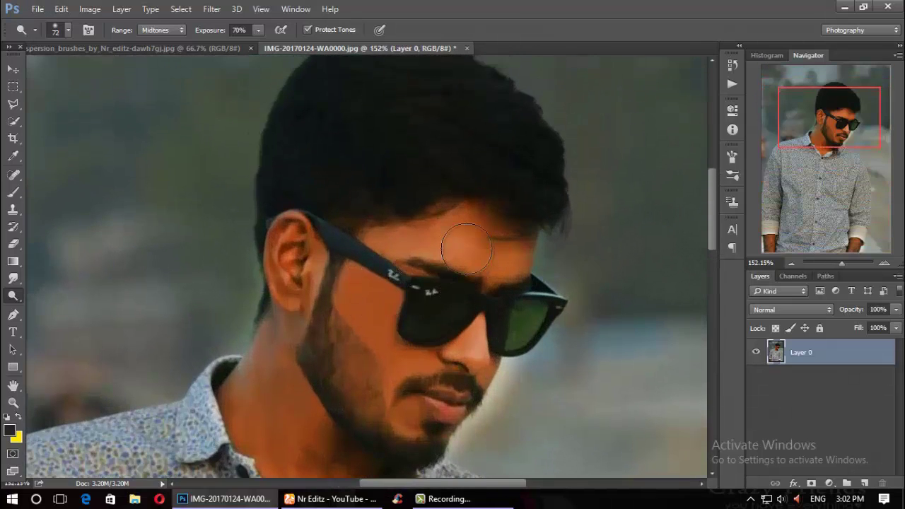
scroll(464, 254, "down", 2)
scroll(467, 255, "down", 1)
scroll(432, 269, "down", 1)
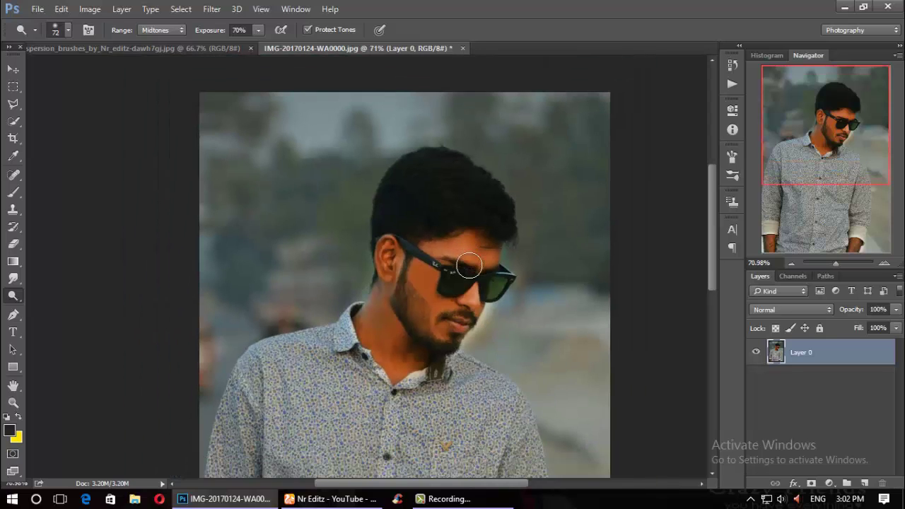
scroll(392, 283, "down", 1)
scroll(354, 297, "down", 2)
scroll(317, 311, "down", 1)
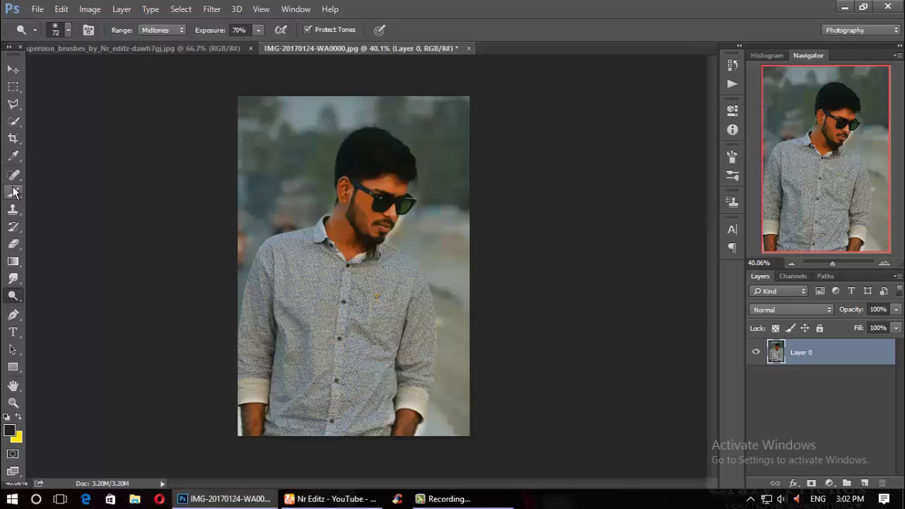
Step: Quick-select the man's hair, face, shirt placket, both shoulders and sleeves with a 36 px brush
left_click(13, 121)
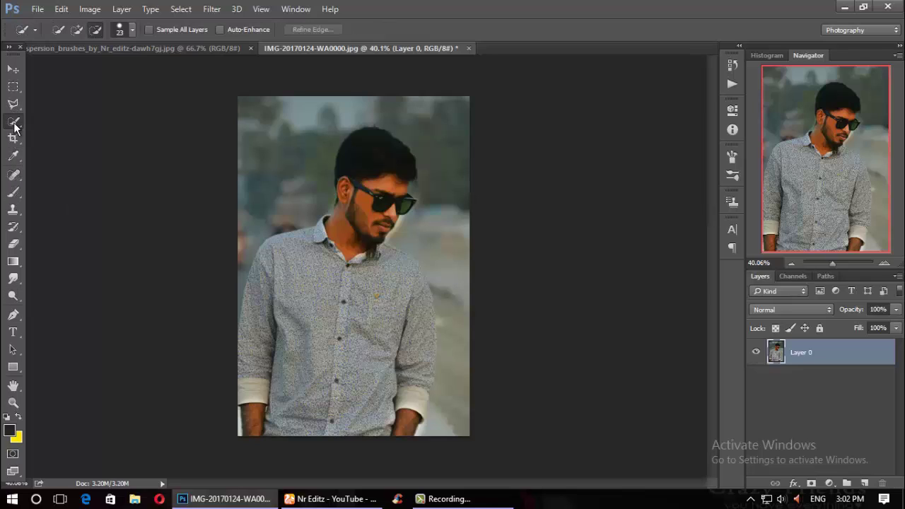
left_click(133, 30)
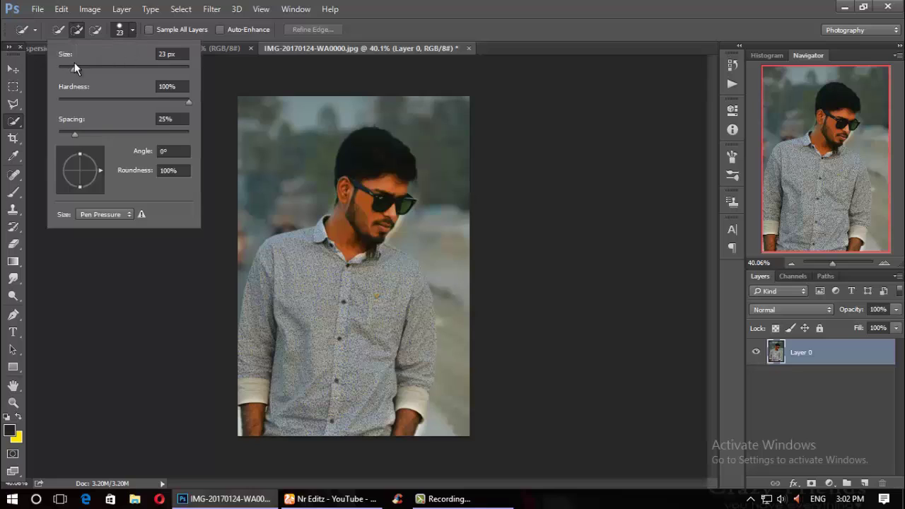
left_click(133, 30)
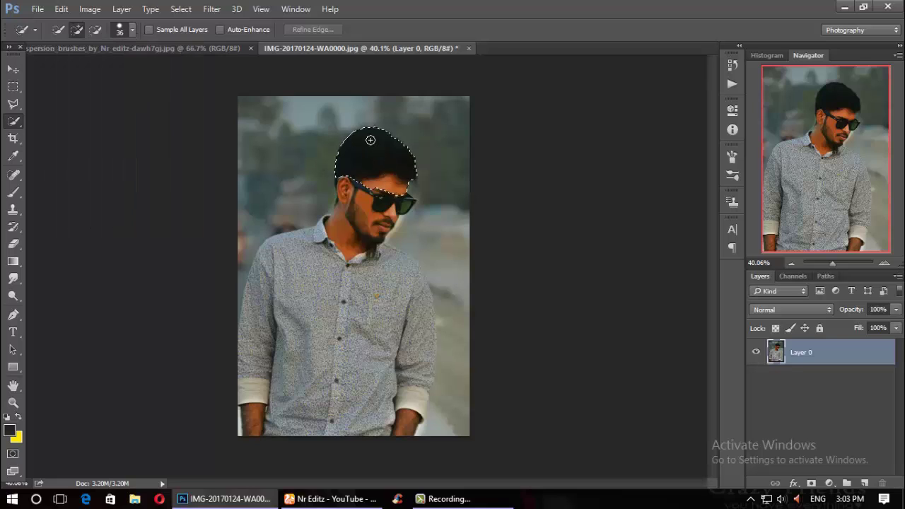
left_click_drag(370, 192, 318, 328)
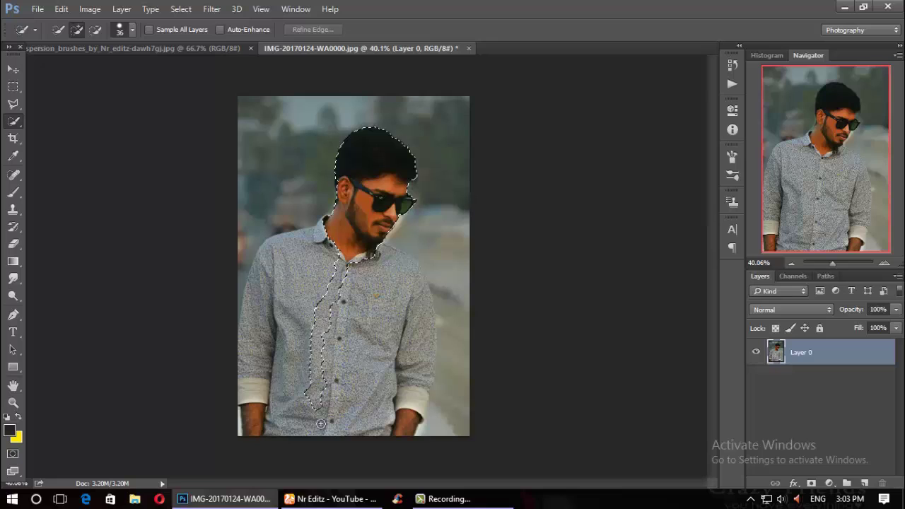
mouse_move(321, 423)
left_mouse_down()
mouse_move(313, 363)
mouse_move(263, 435)
left_mouse_up()
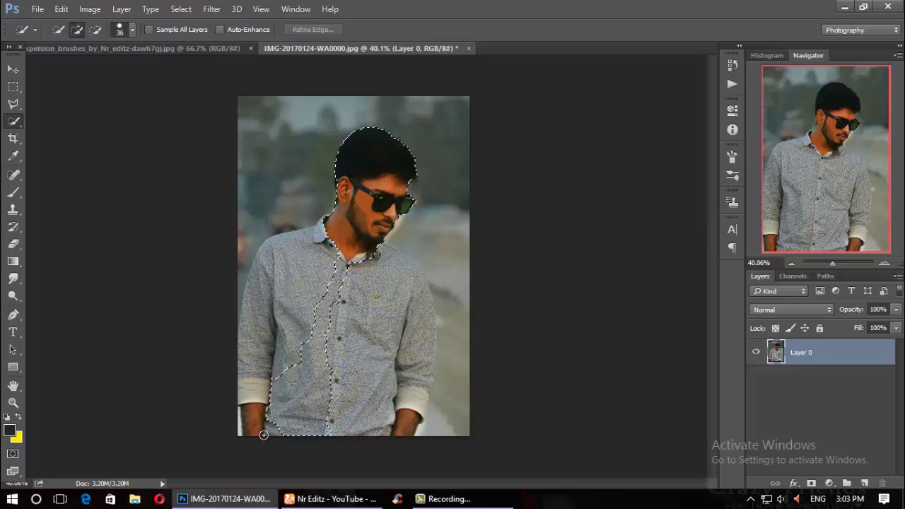
left_click_drag(259, 404, 269, 279)
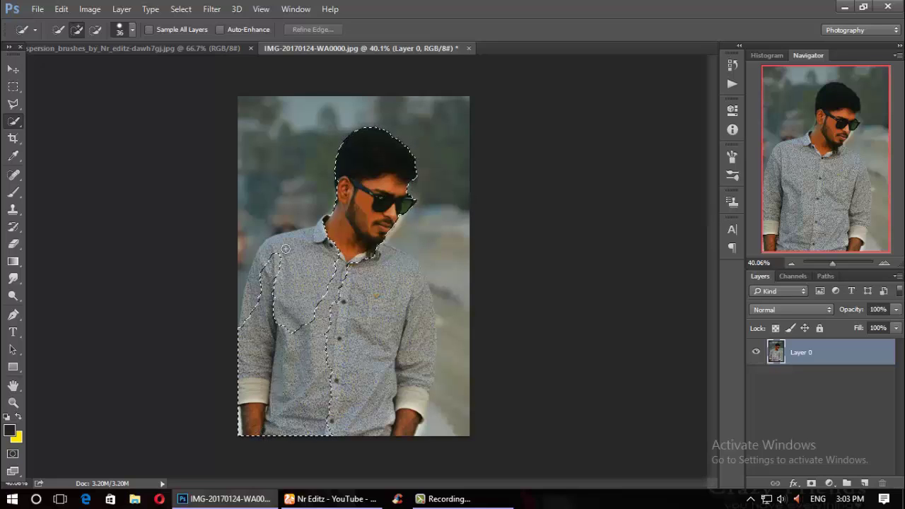
left_click_drag(285, 248, 251, 326)
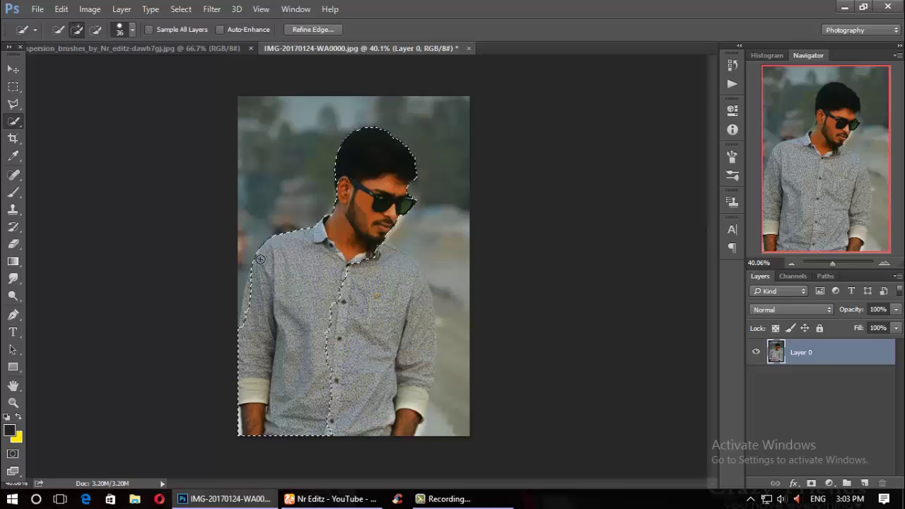
mouse_move(356, 301)
left_mouse_down()
mouse_move(404, 336)
mouse_move(361, 290)
mouse_move(382, 249)
left_mouse_up()
left_click_drag(419, 340, 426, 348)
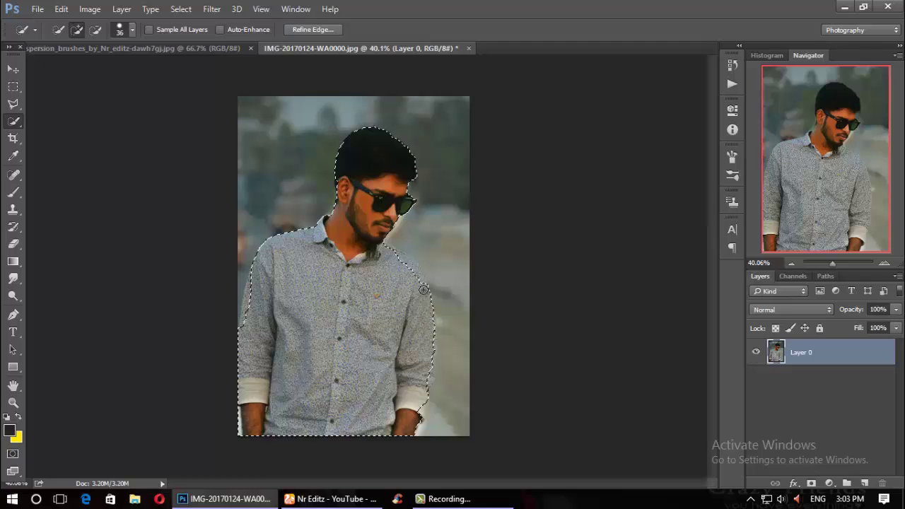
left_click_drag(423, 289, 399, 258)
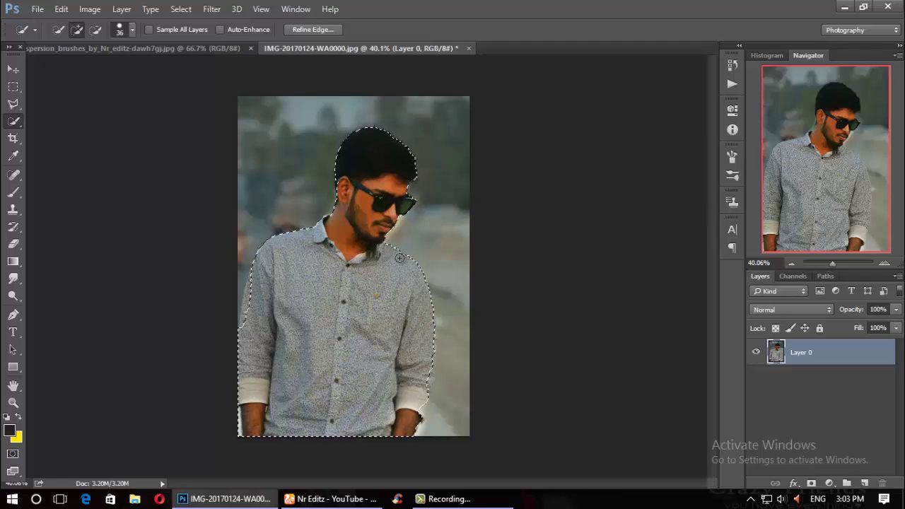
scroll(417, 212, "up", 5)
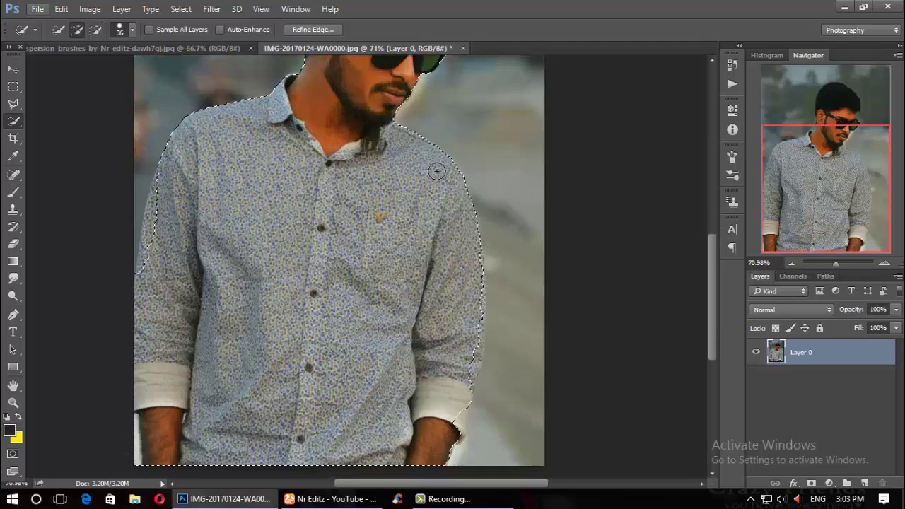
Step: Step backward once to undo the latest change to the shirt selection
scroll(466, 191, "down", 2)
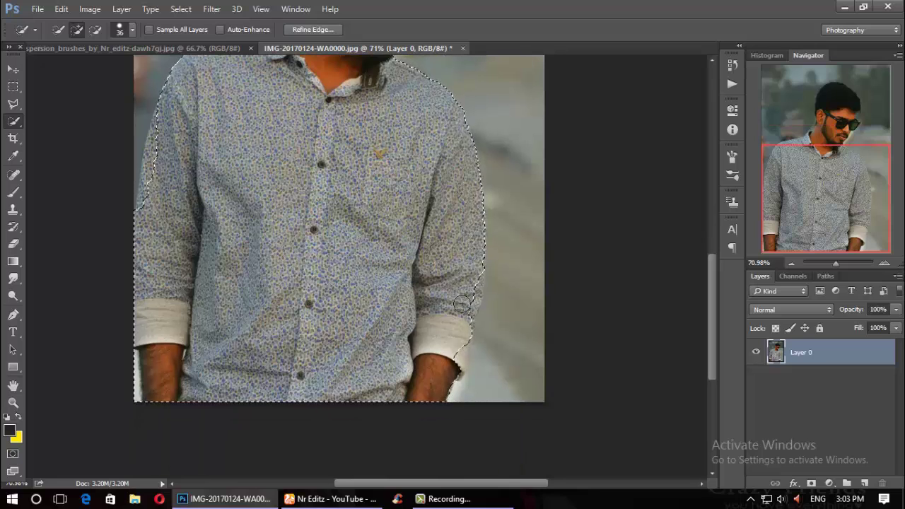
scroll(466, 275, "down", 1)
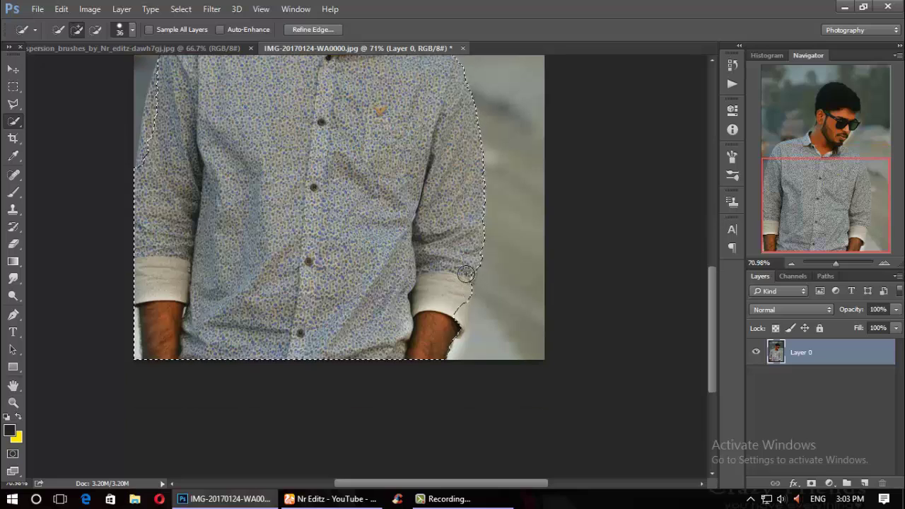
scroll(466, 274, "down", 1)
left_click(60, 9)
left_click(84, 32)
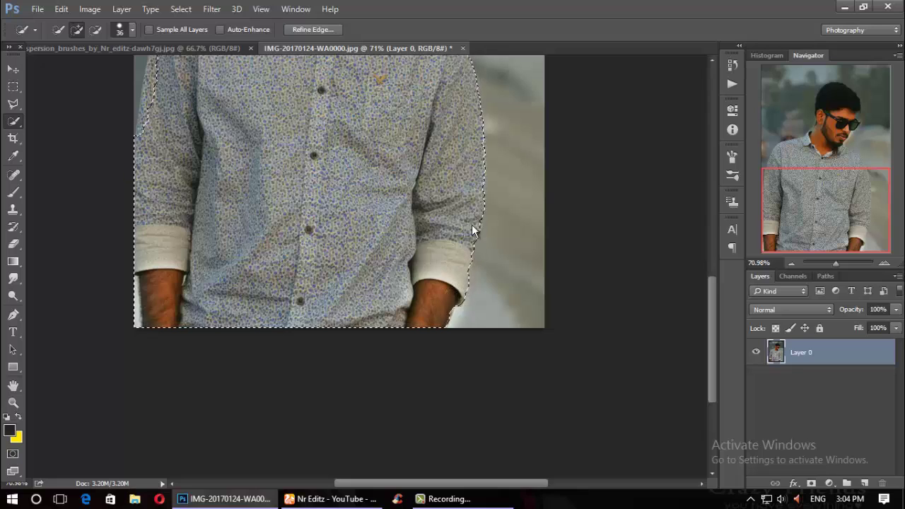
Step: Set Quick Selection to Subtract from selection and step backward twice more
scroll(159, 125, "up", 2)
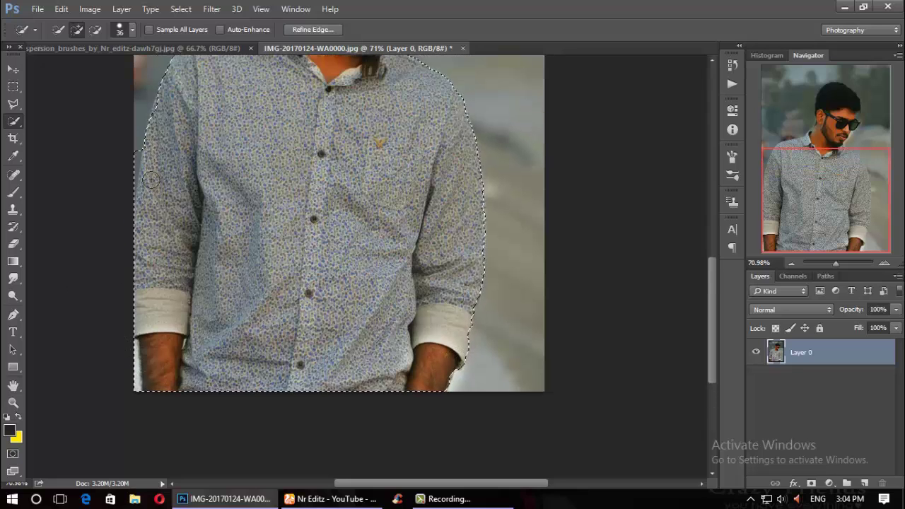
left_click(95, 29)
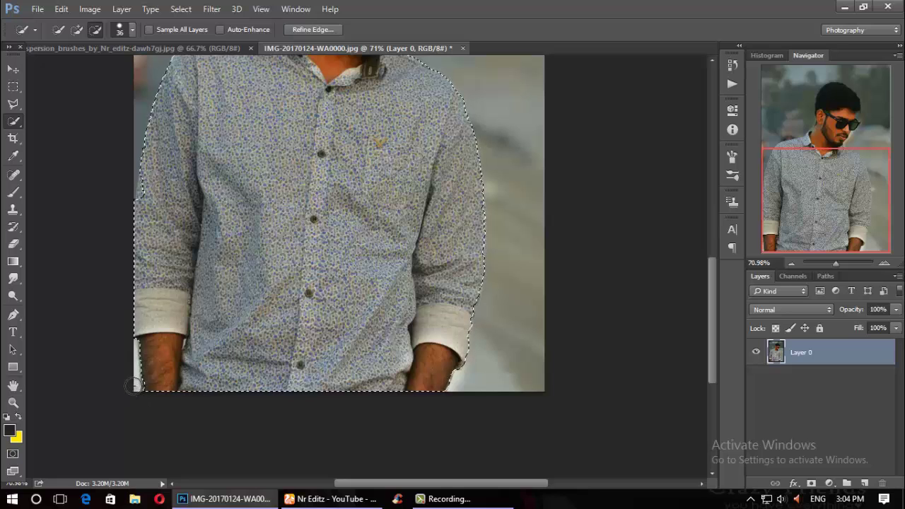
left_click(62, 9)
left_click(99, 34)
scroll(143, 258, "up", 2)
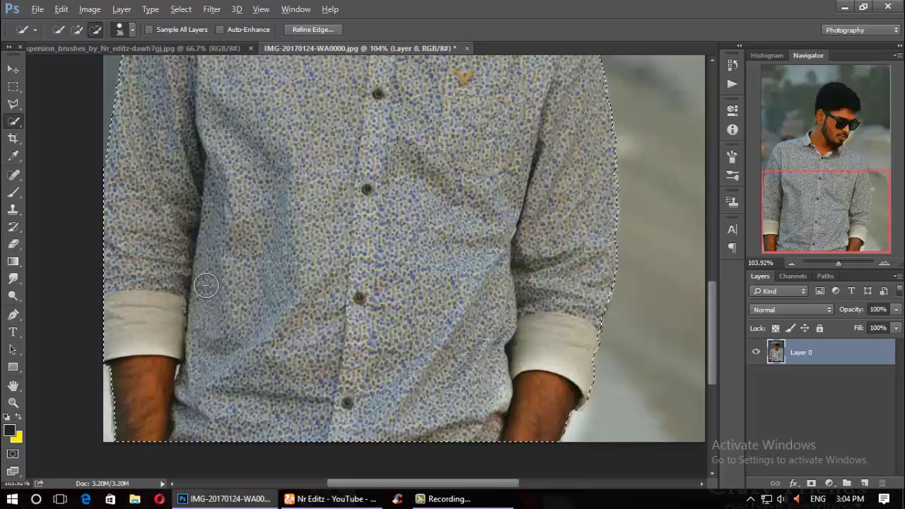
scroll(63, 165, "up", 2)
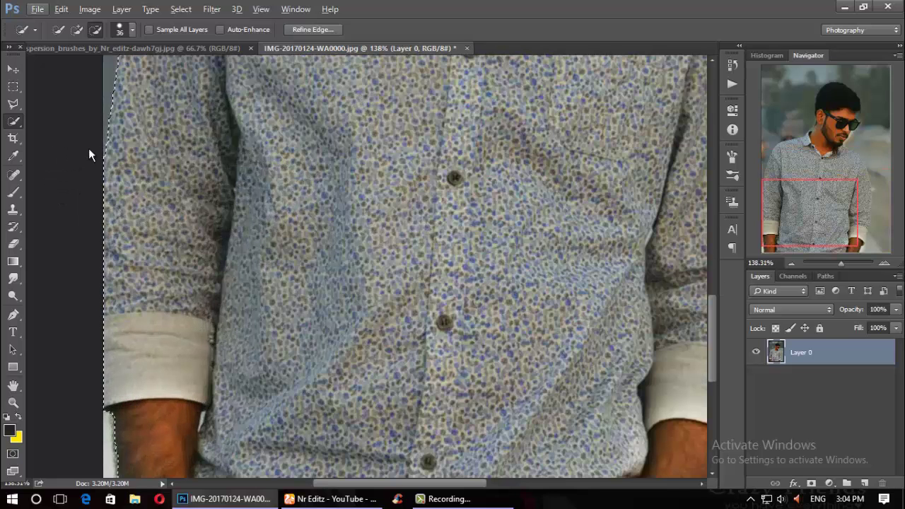
scroll(221, 244, "up", 1)
scroll(221, 244, "up", 1)
scroll(227, 236, "down", 4)
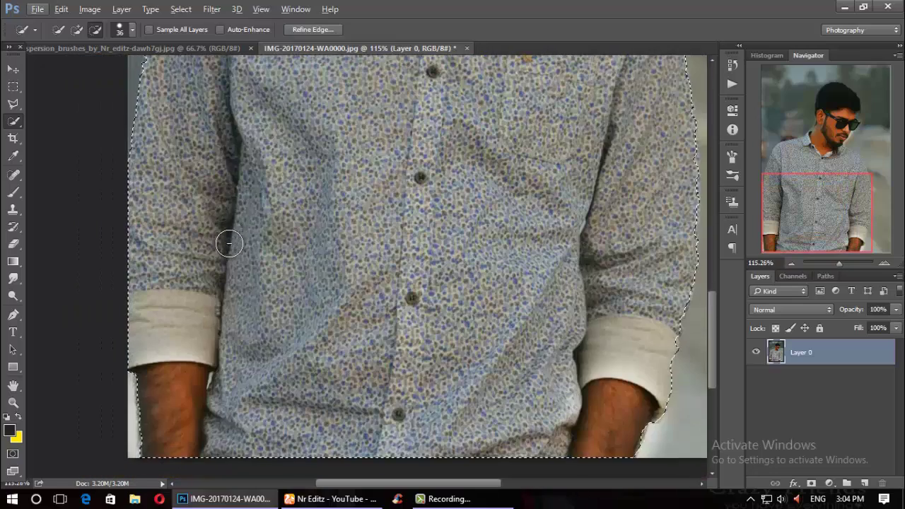
scroll(172, 360, "up", 6)
scroll(212, 316, "up", 1)
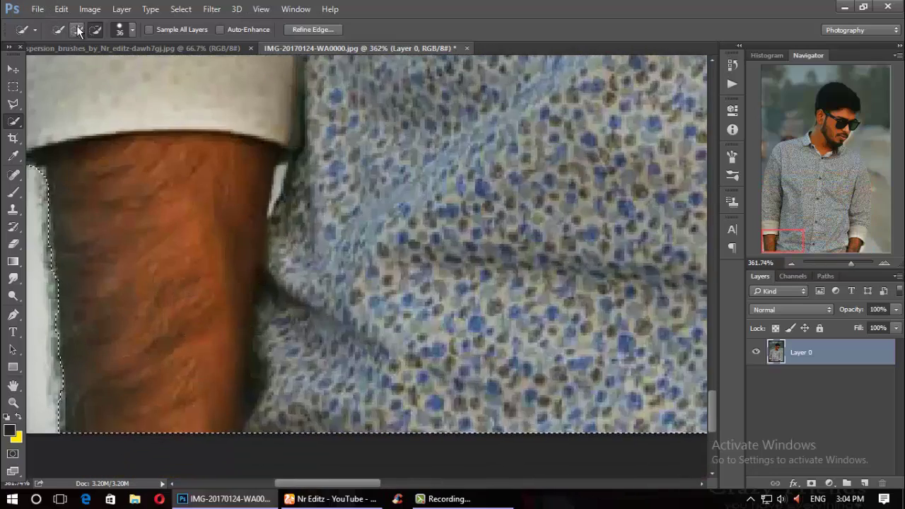
Step: Shrink the Quick Selection brush to 3 px in the brush picker
left_click(130, 29)
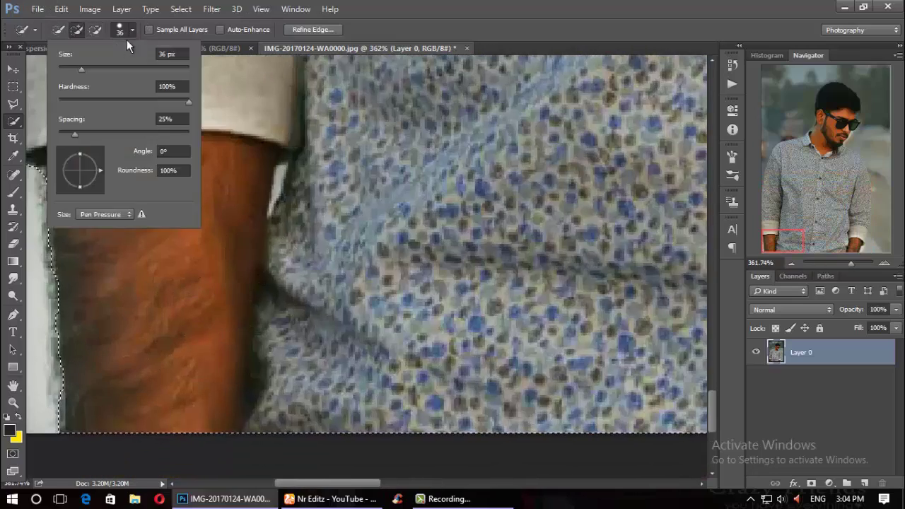
left_click(63, 68)
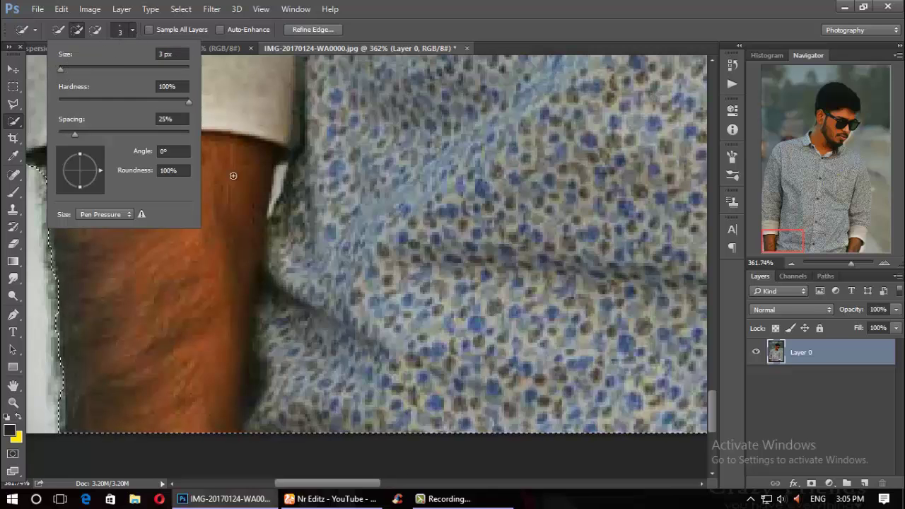
left_click(281, 172)
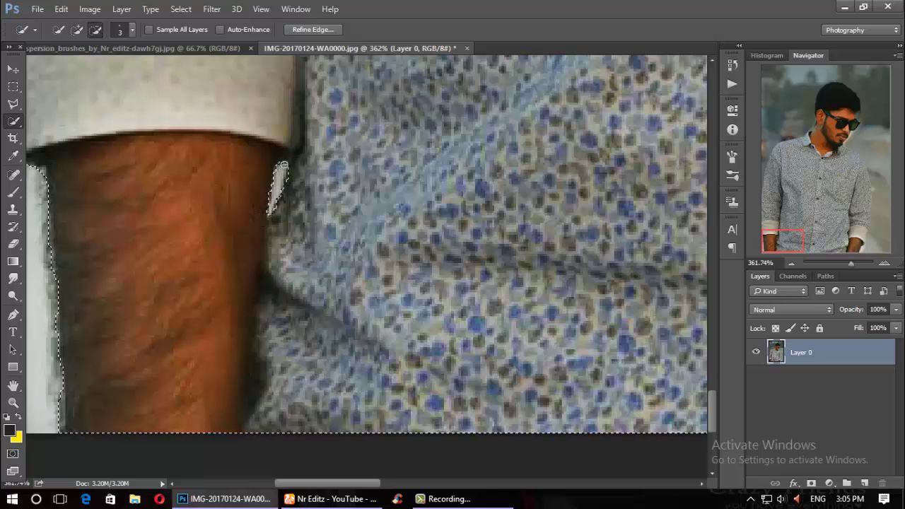
Step: Zoom into the head and extend the selection out to the ear's edge
scroll(277, 192, "up", 3)
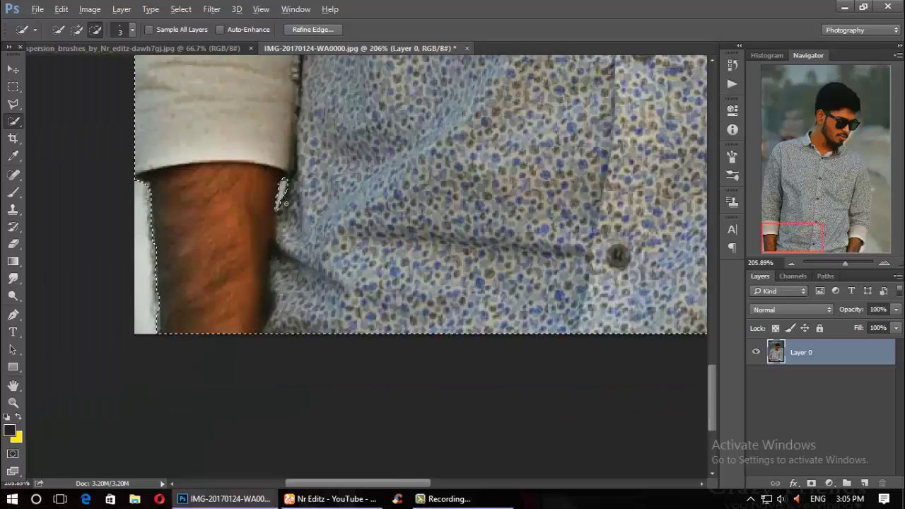
scroll(354, 206, "up", 3)
scroll(425, 219, "up", 3)
scroll(495, 229, "up", 1)
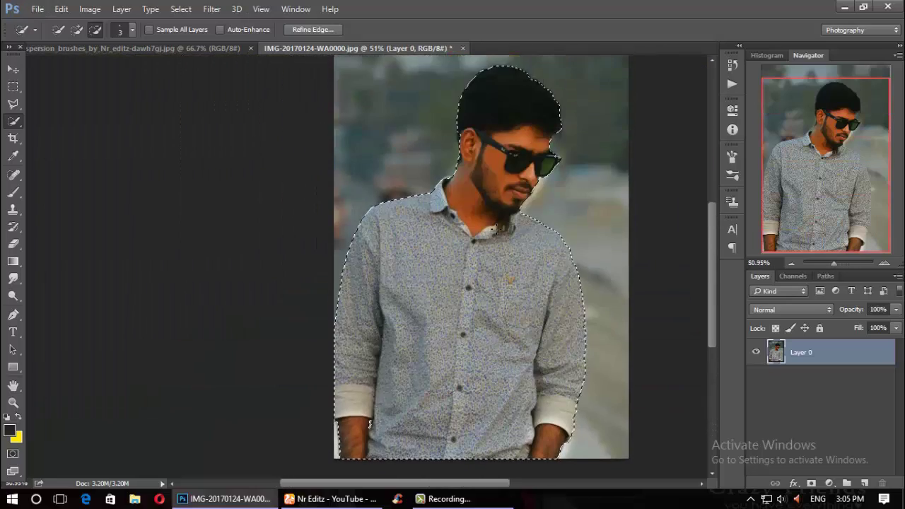
scroll(516, 234, "up", 1)
scroll(545, 238, "up", 1)
scroll(577, 242, "up", 1)
scroll(577, 242, "up", 1)
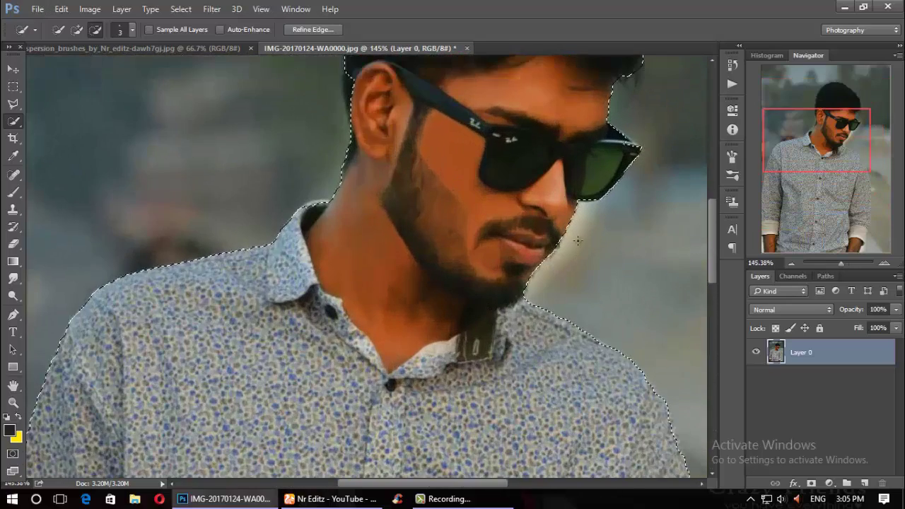
scroll(578, 240, "up", 1)
scroll(578, 239, "up", 1)
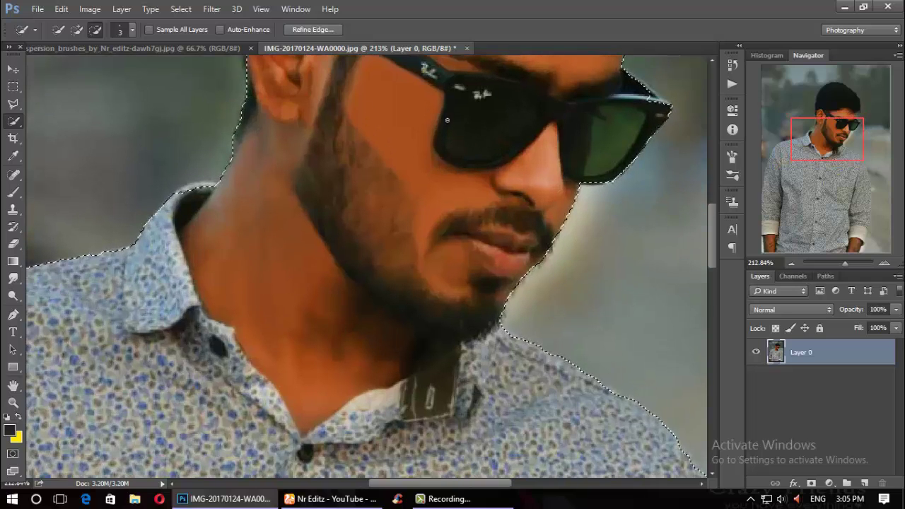
scroll(318, 142, "up", 2)
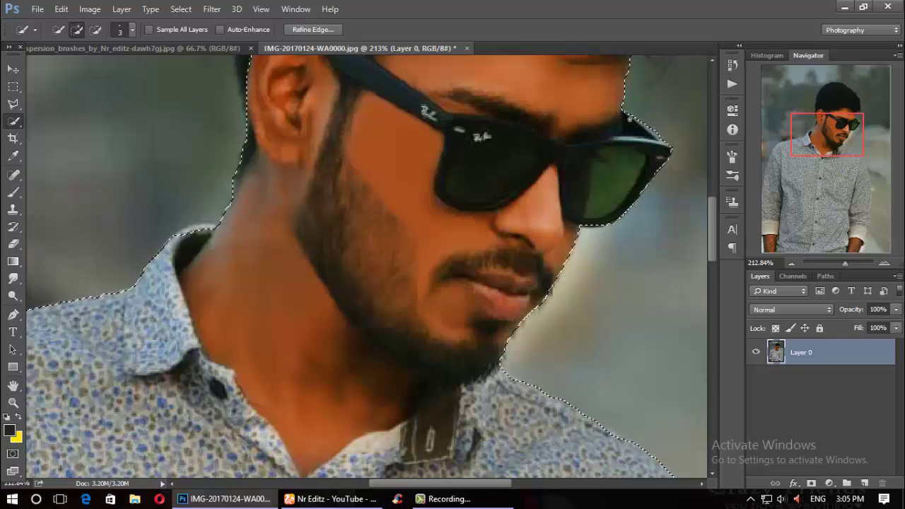
scroll(623, 123, "up", 1)
scroll(623, 123, "up", 1)
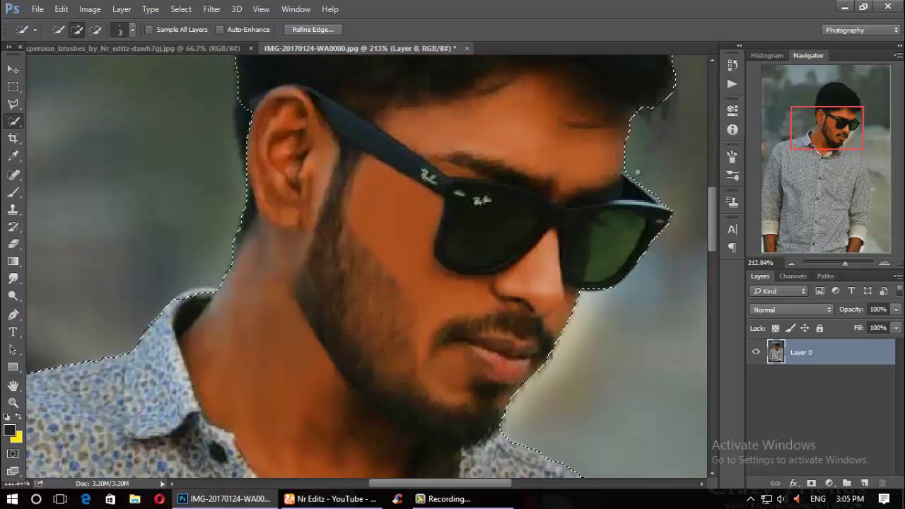
scroll(452, 191, "up", 2)
left_click_drag(283, 258, 246, 288)
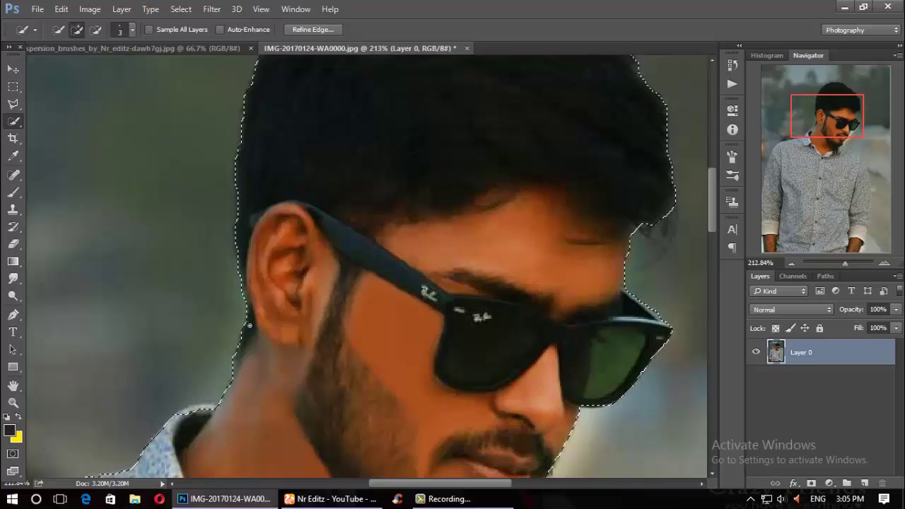
Step: Subtract the background slivers along the sunglasses from the selection
scroll(319, 326, "down", 5, "alt")
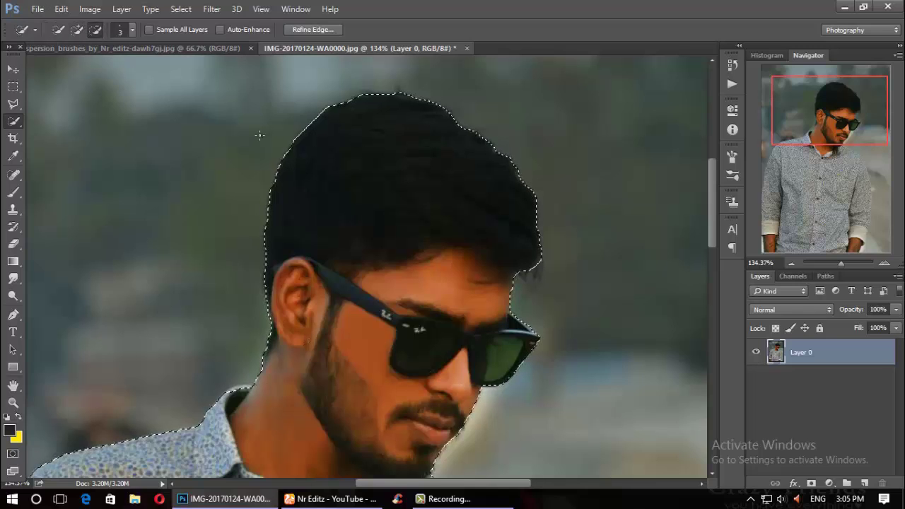
scroll(635, 393, "up", 3, "alt")
scroll(635, 393, "up", 3, "alt")
left_click_drag(369, 242, 416, 262)
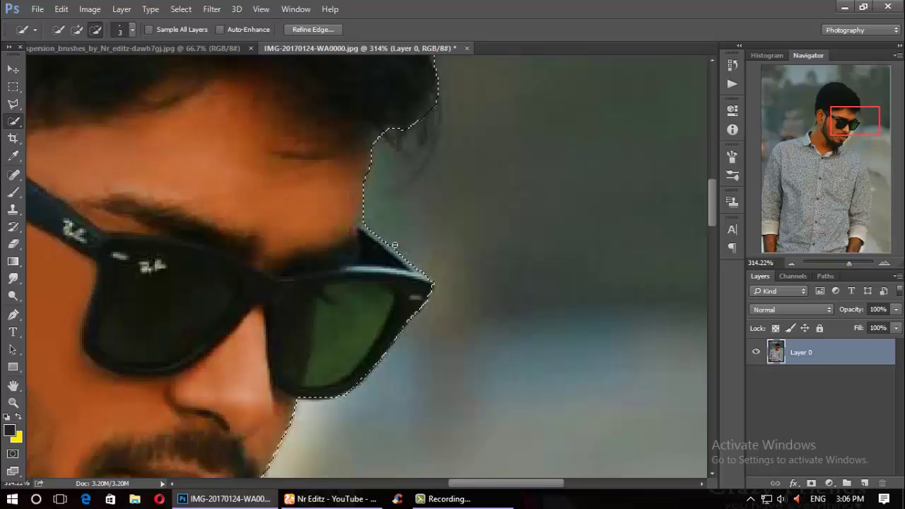
Step: Put Quick Selection back into Add to selection mode
scroll(435, 263, "down", 3)
scroll(435, 263, "down", 2)
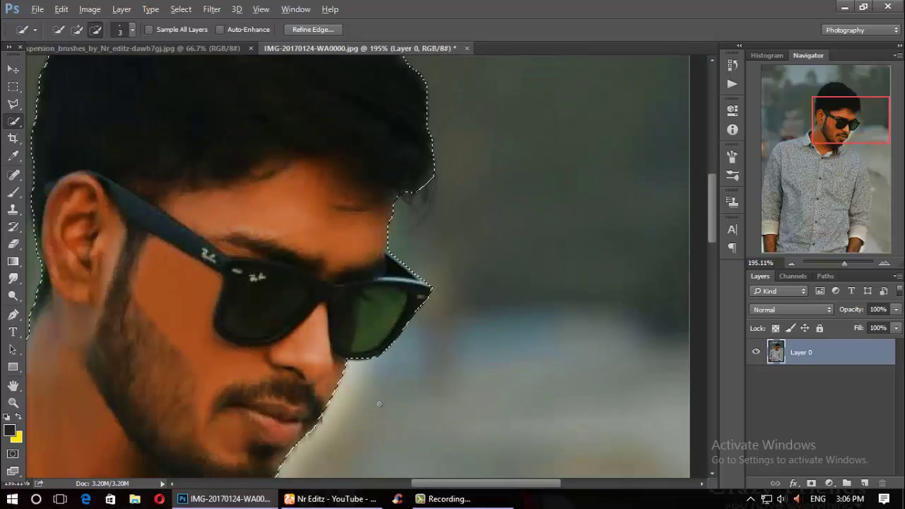
scroll(435, 264, "down", 2)
scroll(337, 430, "up", 3)
scroll(325, 396, "up", 3)
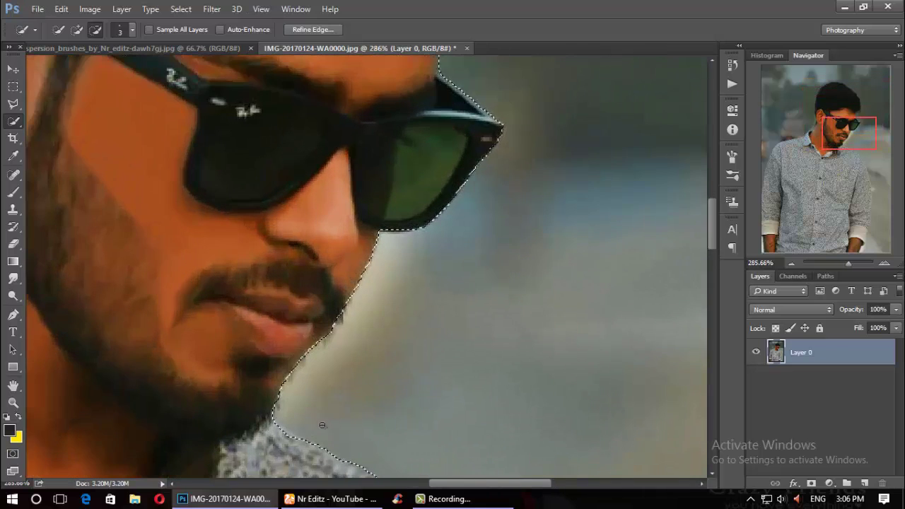
scroll(311, 346, "up", 3)
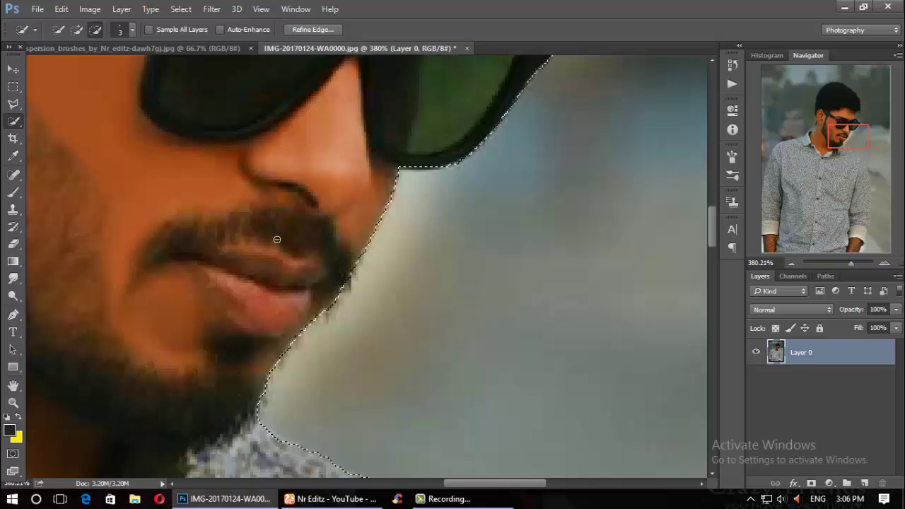
left_click(77, 30)
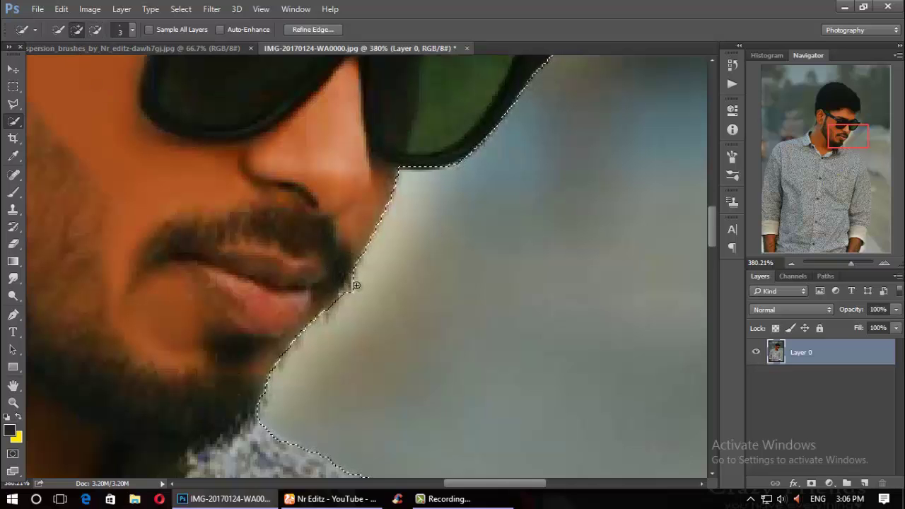
scroll(357, 297, "down", 2)
scroll(373, 326, "down", 3)
scroll(382, 345, "down", 2)
Step: Refine the selection along the right cuff and forearm, toggling between Subtract and Add modes
scroll(383, 346, "down", 2)
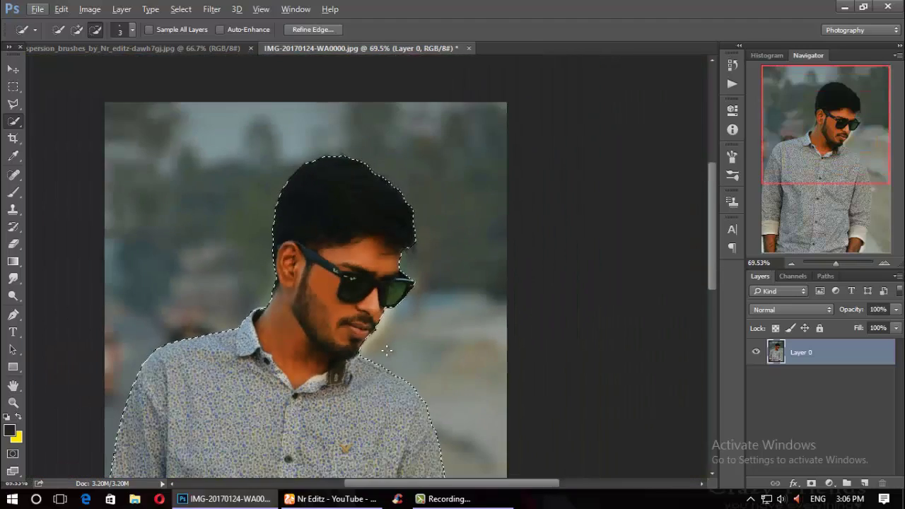
scroll(388, 348, "down", 1)
scroll(391, 348, "down", 1)
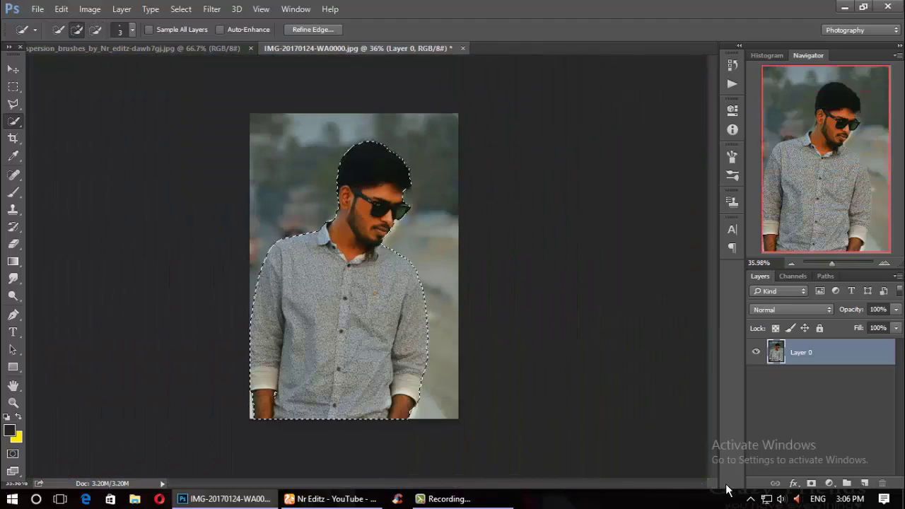
scroll(386, 345, "up", 3)
scroll(489, 418, "down", 2)
scroll(478, 412, "down", 2)
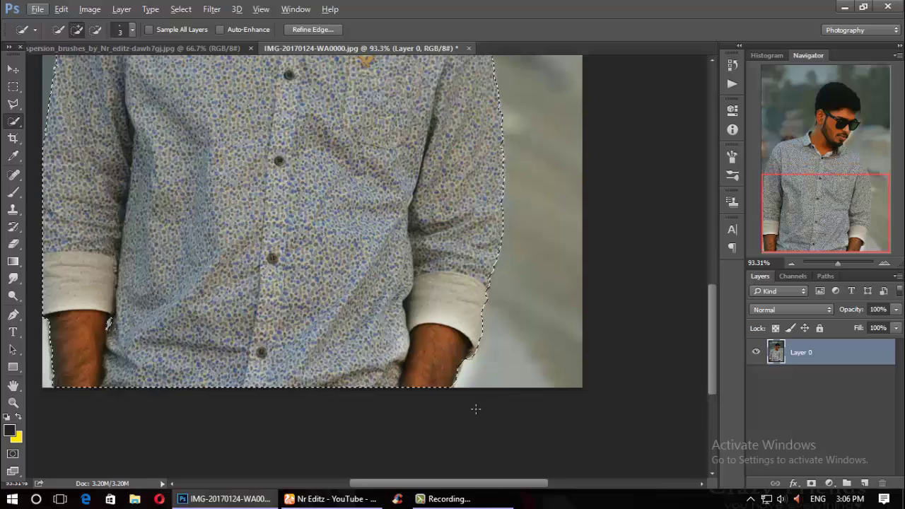
scroll(477, 410, "up", 2)
scroll(479, 412, "up", 2)
left_click(96, 29)
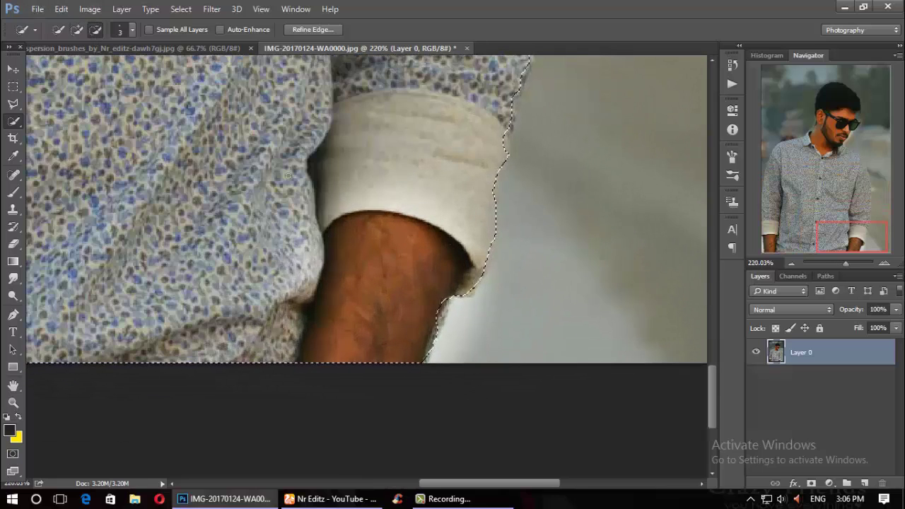
left_click(77, 29)
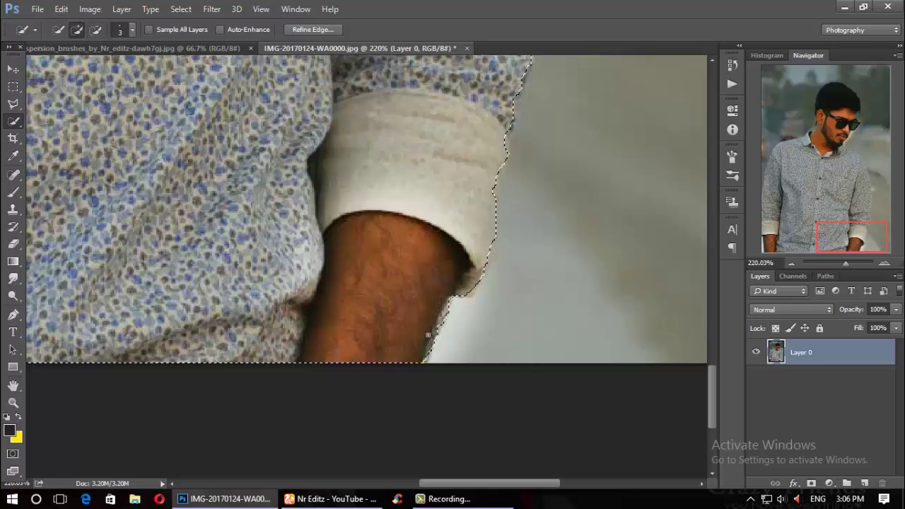
left_click(95, 29)
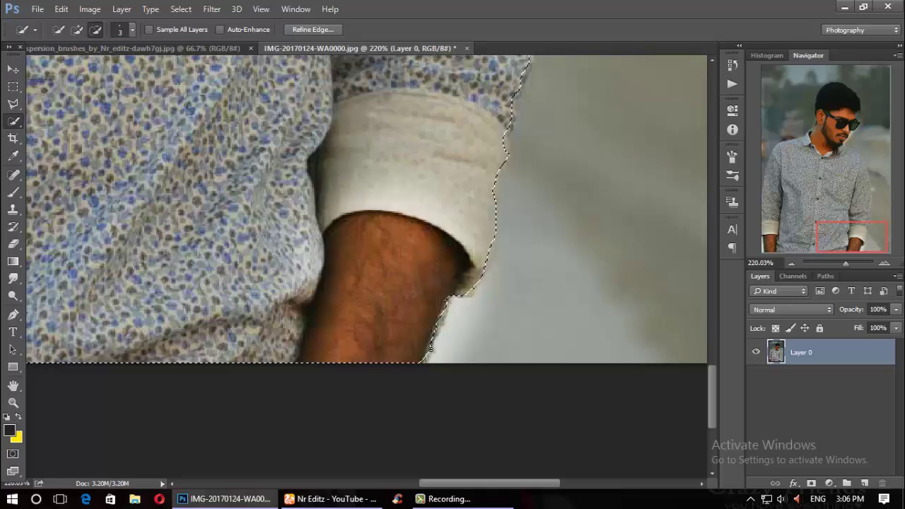
scroll(450, 311, "down", 3)
Step: Copy the selected man to Layer 1 with Ctrl+J, then hide and delete Layer 0
scroll(450, 312, "down", 3)
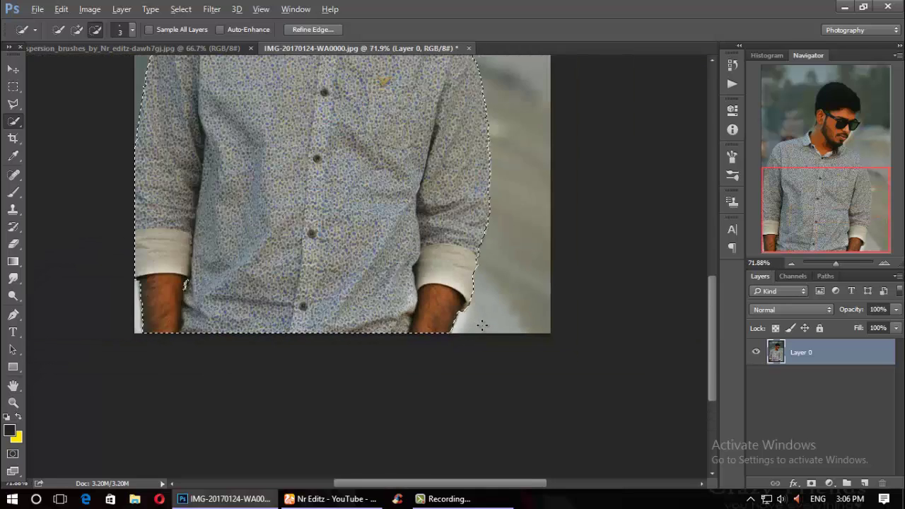
scroll(450, 311, "down", 3)
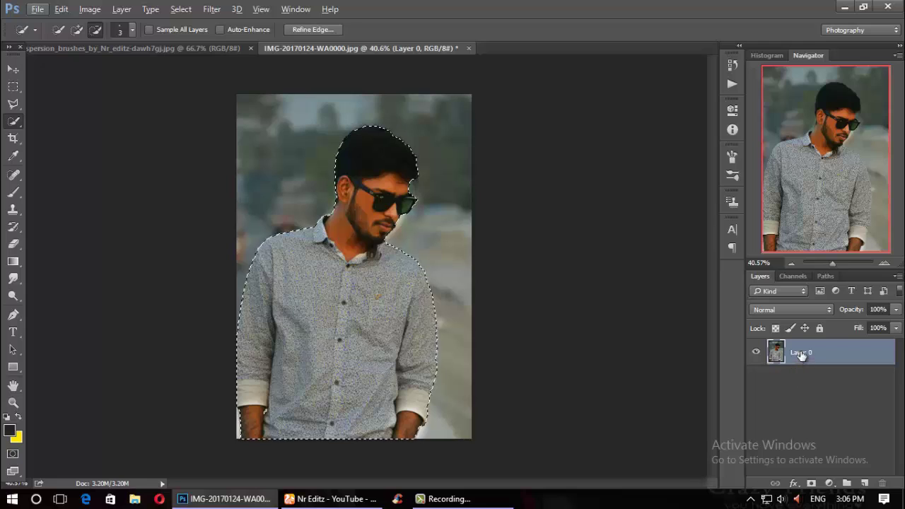
key("ctrl+j")
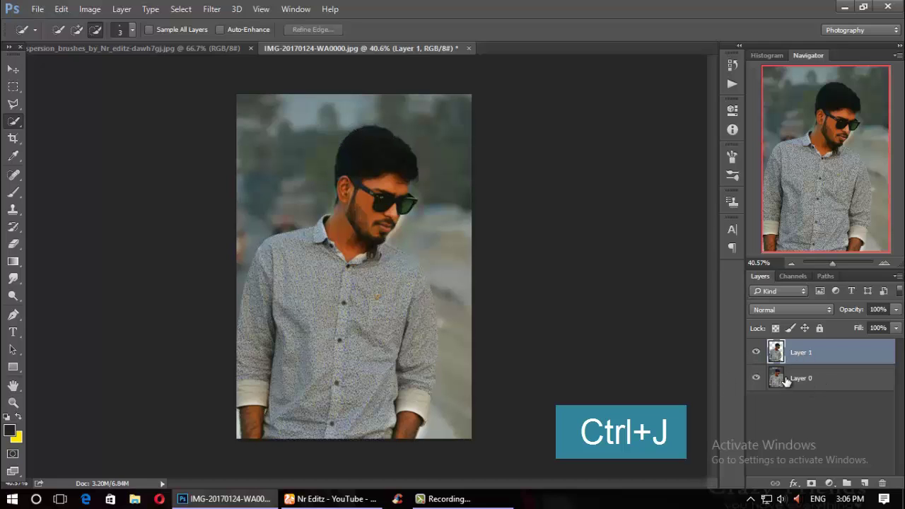
left_click(756, 379)
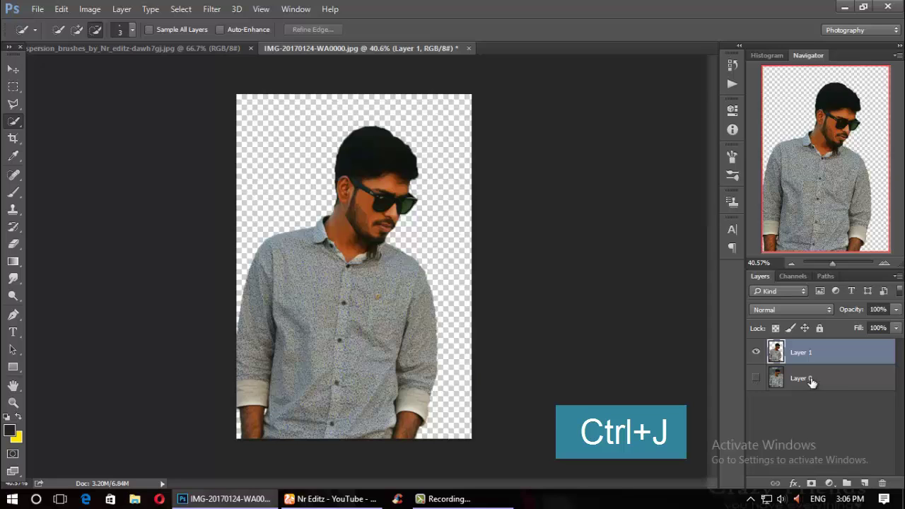
left_click_drag(812, 382, 882, 483)
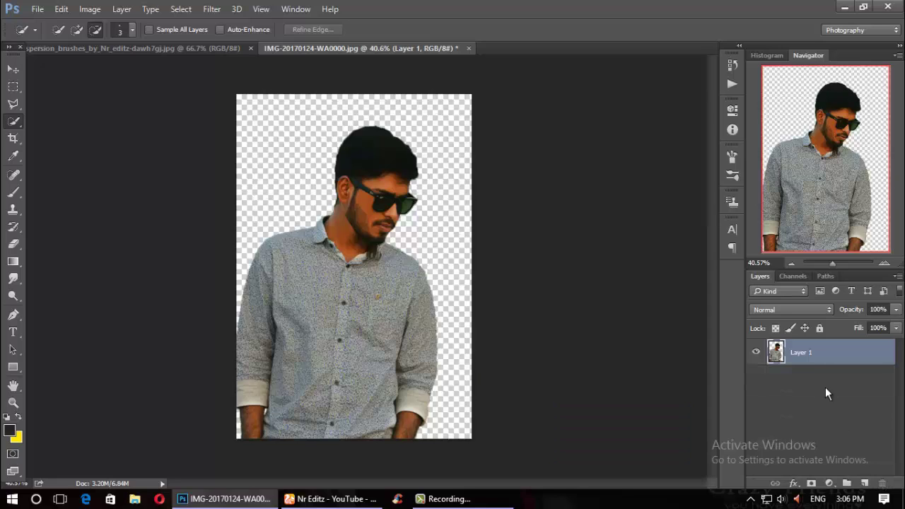
Step: Zoom into the head and pick the Smudge tool with a soft round 34 px brush
scroll(428, 375, "up", 5)
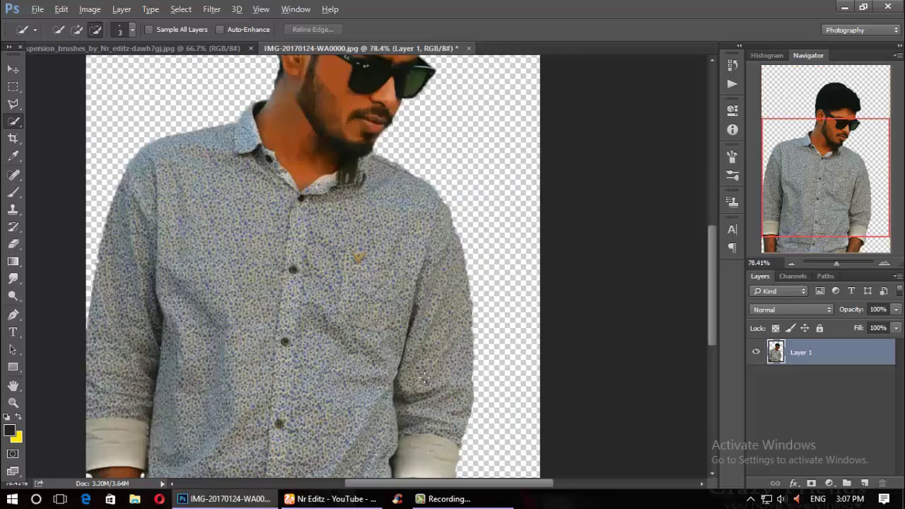
scroll(426, 369, "up", 2)
scroll(424, 367, "up", 2)
scroll(423, 364, "up", 2)
scroll(422, 363, "up", 2)
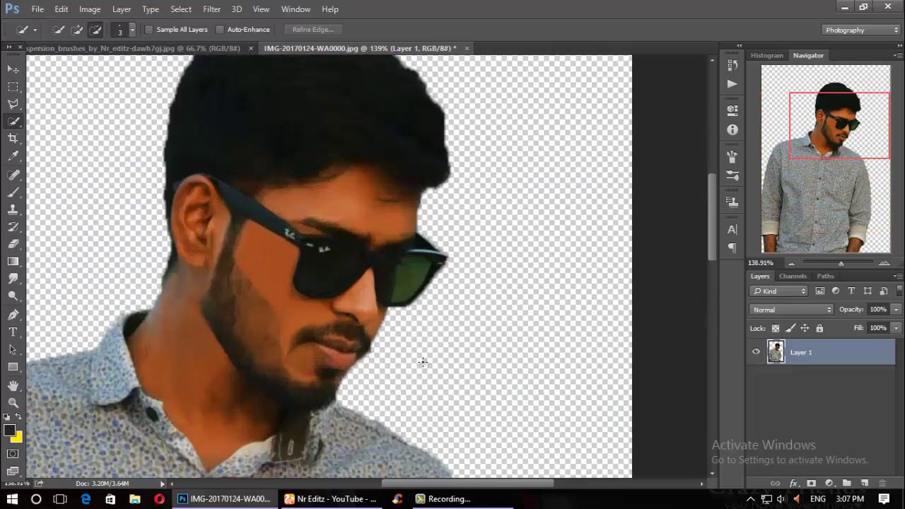
scroll(423, 362, "up", 2)
scroll(230, 269, "up", 1)
scroll(231, 269, "up", 1)
scroll(231, 269, "down", 1)
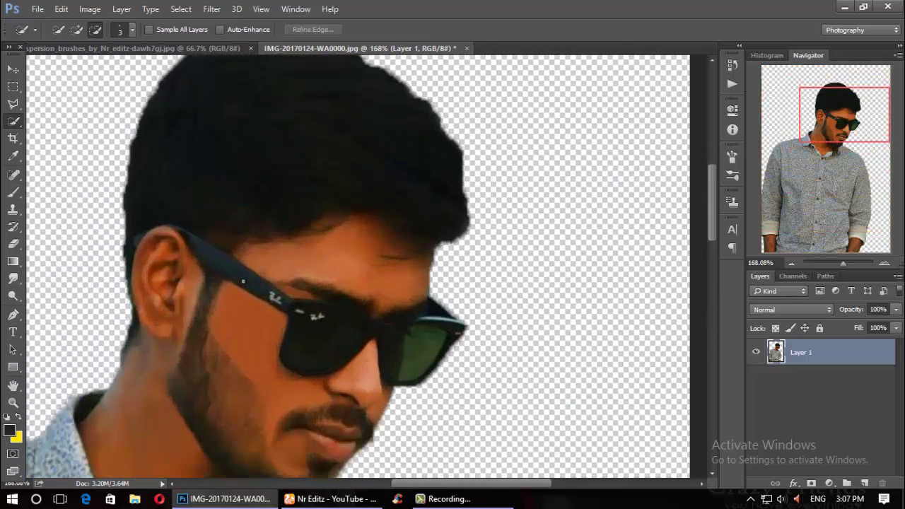
left_click(13, 278)
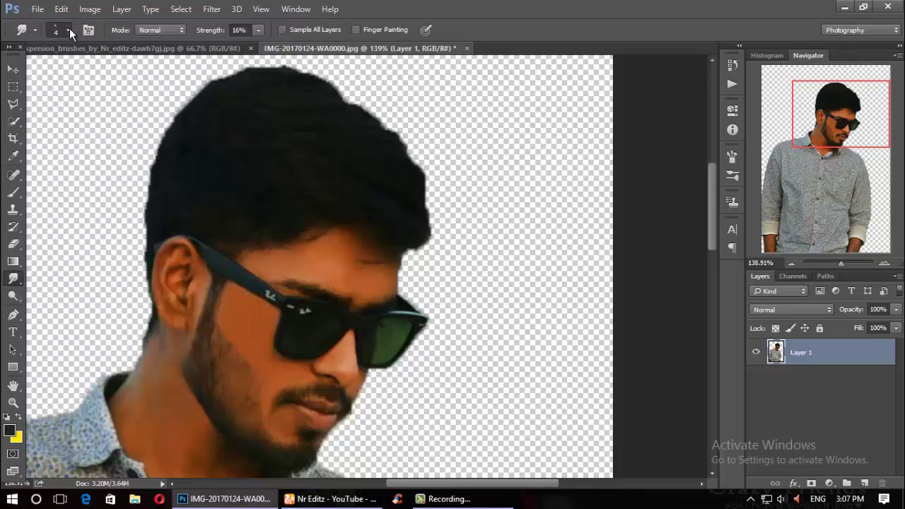
left_click(69, 30)
double_click(28, 136)
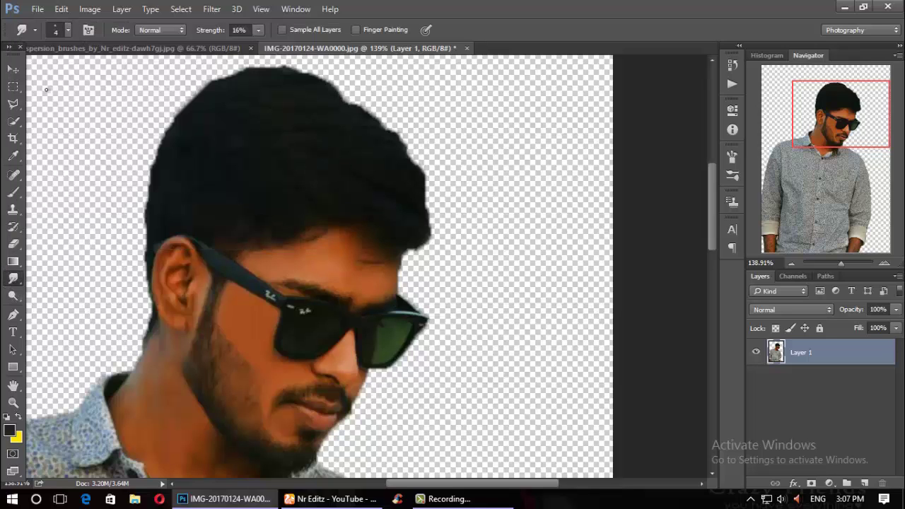
left_click(69, 29)
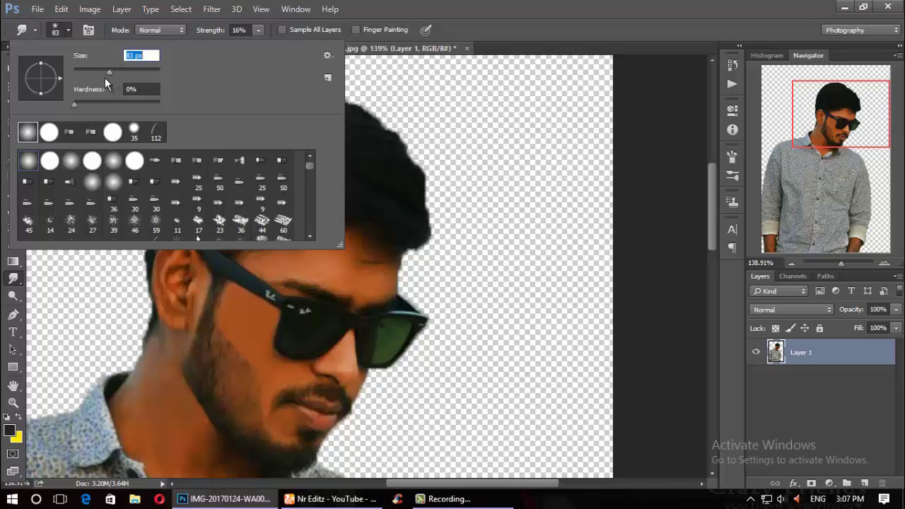
left_click(71, 27)
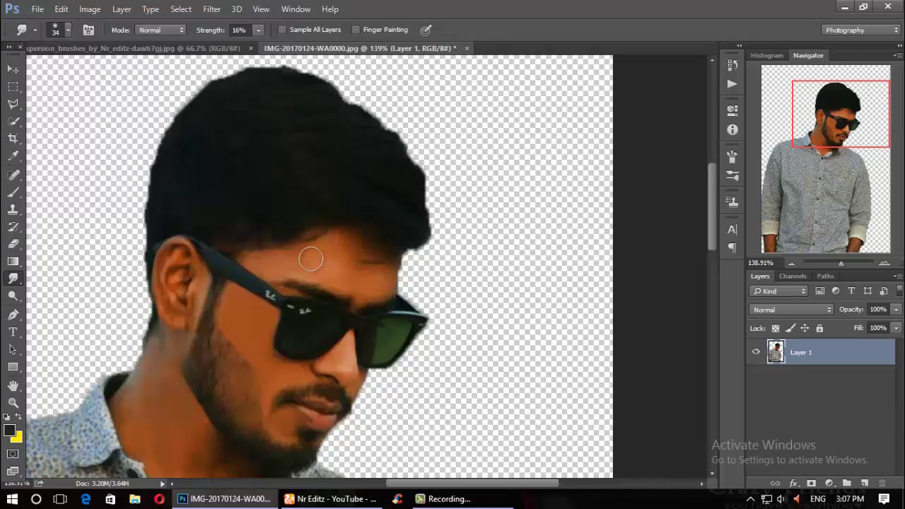
Step: Smudge the hairline above the forehead, raising strength to 36%
left_click_drag(304, 238, 317, 229)
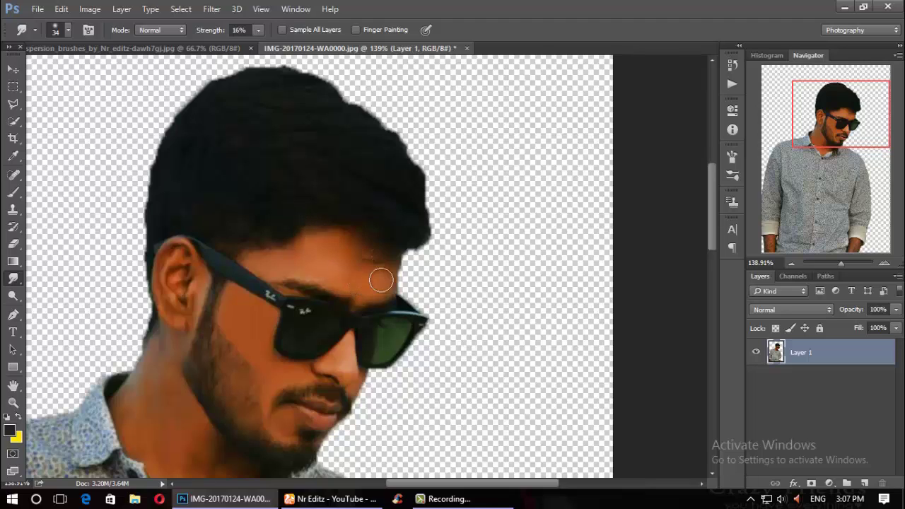
left_click_drag(380, 277, 361, 248)
left_click_drag(209, 37, 216, 37)
mouse_move(364, 284)
left_mouse_down()
mouse_move(370, 269)
mouse_move(322, 260)
mouse_move(295, 239)
mouse_move(337, 238)
mouse_move(395, 270)
mouse_move(389, 256)
mouse_move(377, 276)
left_mouse_up()
Step: Undo the unwanted smudge strokes and re-inspect the hairline
left_click(61, 8)
left_click(53, 21)
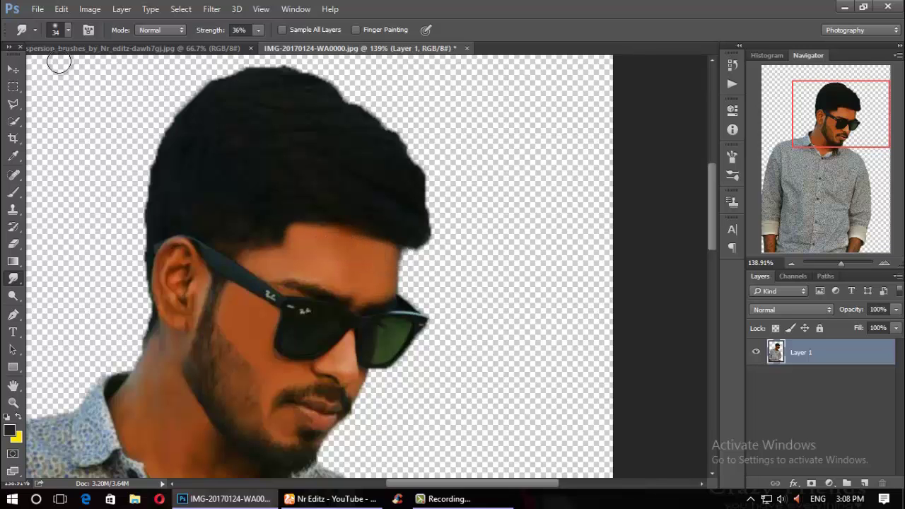
left_click(62, 10)
left_click(99, 37)
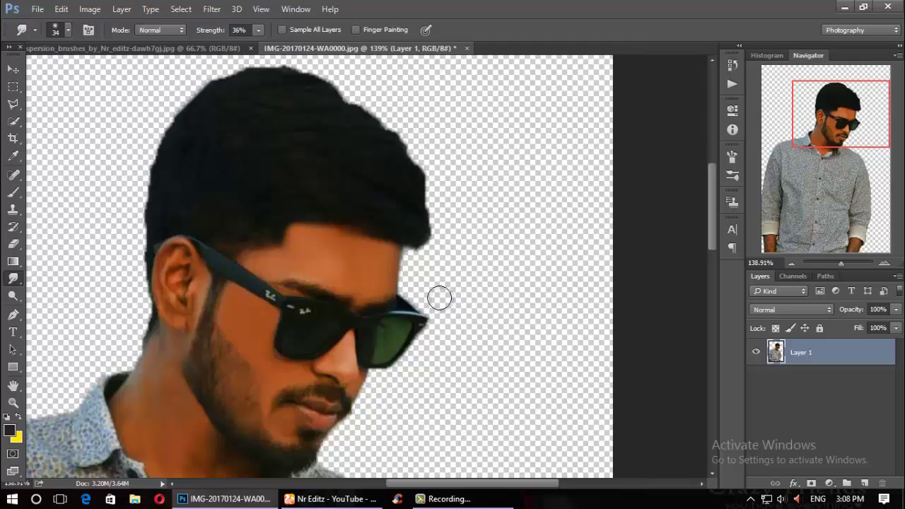
scroll(430, 298, "down", 1)
scroll(430, 298, "down", 1)
scroll(399, 318, "up", 1)
scroll(388, 314, "up", 1)
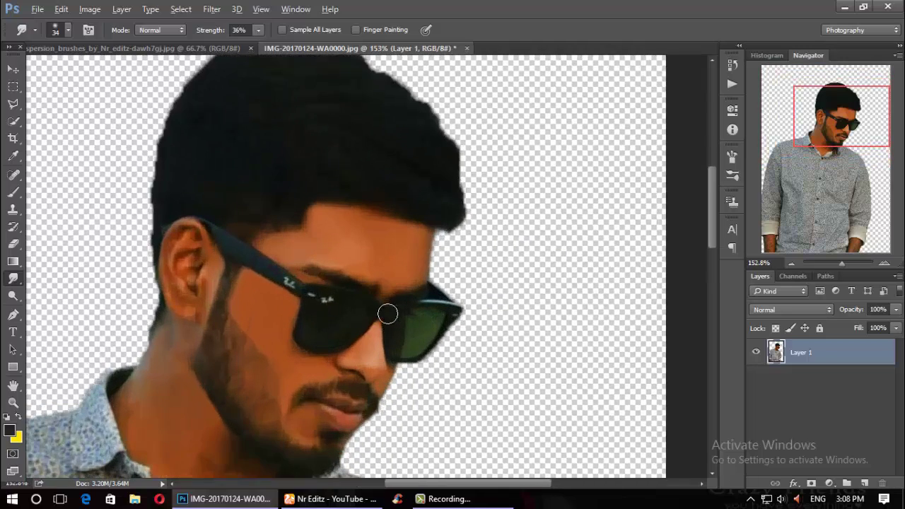
scroll(353, 283, "down", 1)
scroll(353, 283, "up", 1)
scroll(340, 289, "up", 1)
scroll(347, 293, "down", 1)
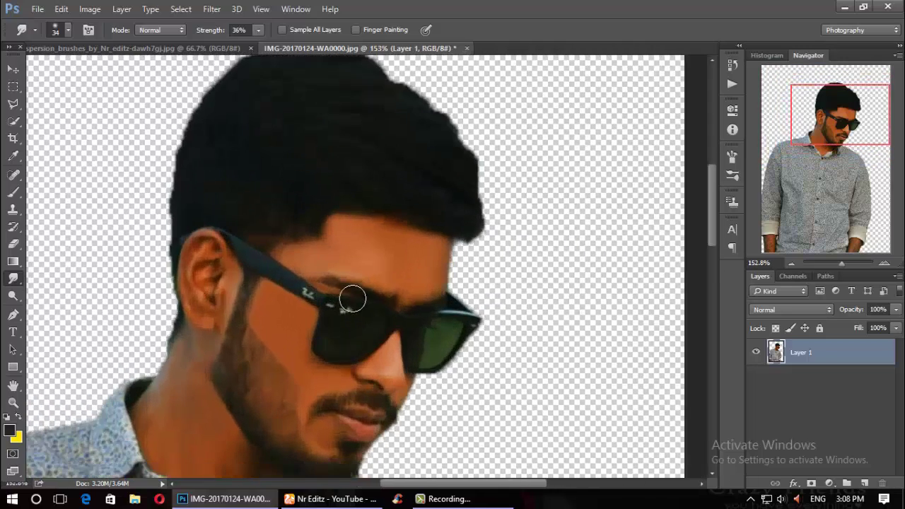
scroll(275, 303, "up", 2)
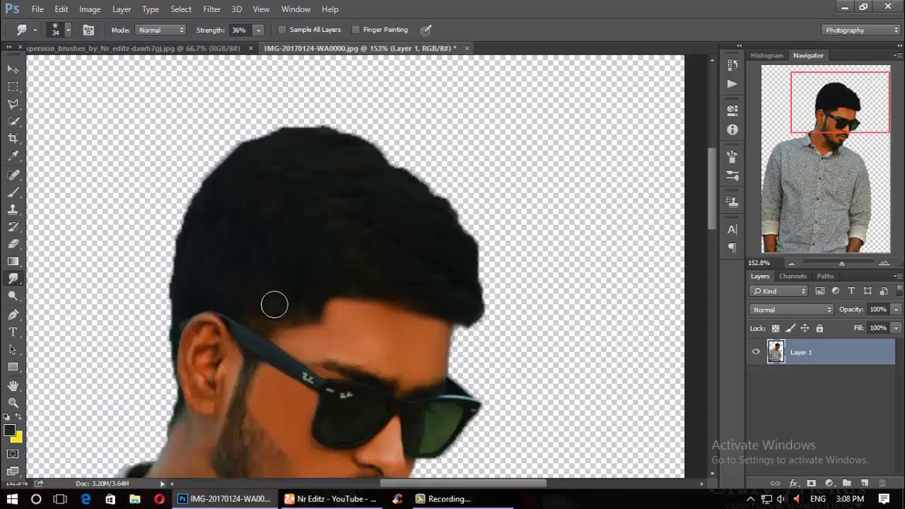
scroll(275, 303, "up", 1)
Step: Pull wisps from the top hair edge with a 20 px bristle-tip brush at 43% strength
left_click(68, 30)
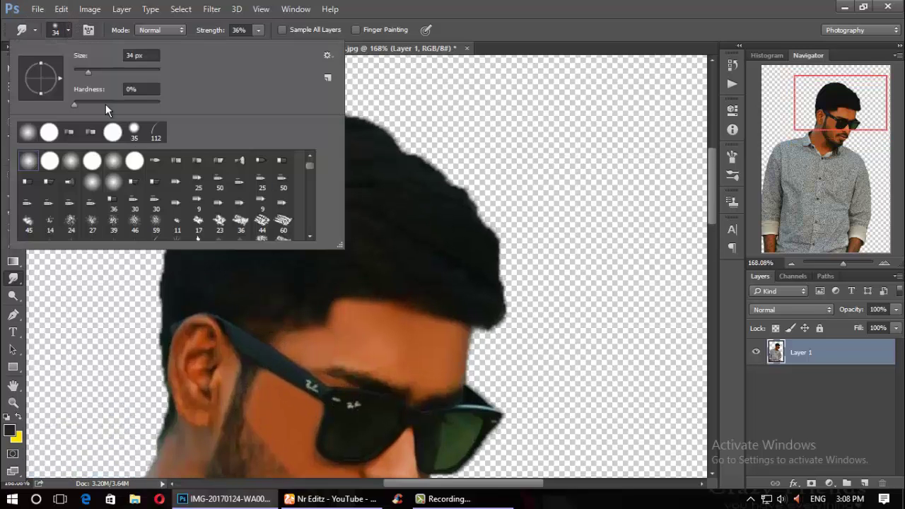
double_click(197, 161)
left_click(64, 29)
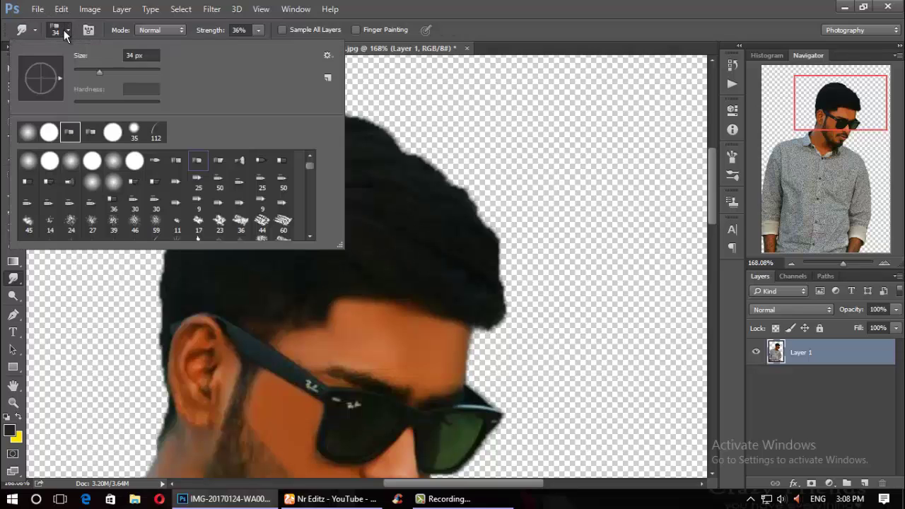
left_click_drag(99, 72, 90, 72)
left_click(67, 30)
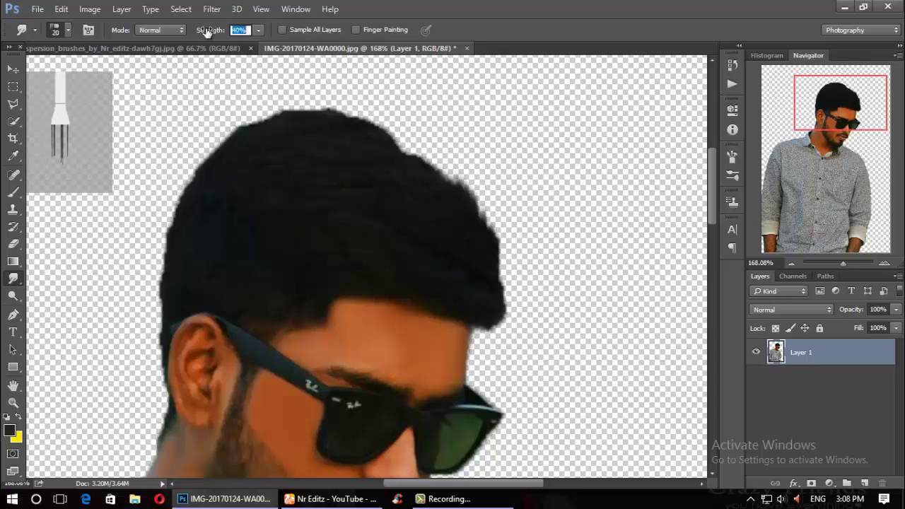
left_click_drag(206, 32, 210, 32)
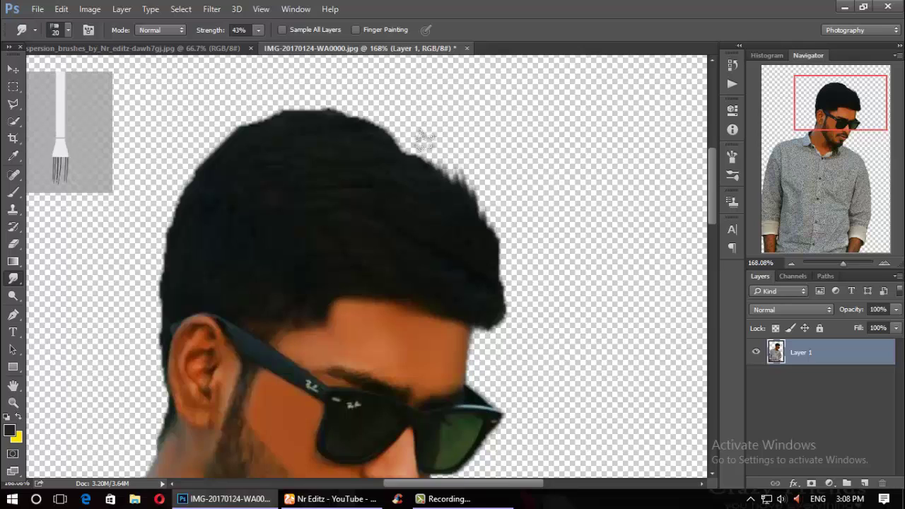
mouse_move(425, 139)
left_mouse_down()
mouse_move(404, 121)
mouse_move(404, 178)
mouse_move(403, 146)
mouse_move(481, 205)
mouse_move(475, 213)
mouse_move(453, 163)
mouse_move(430, 180)
mouse_move(390, 146)
mouse_move(426, 153)
mouse_move(445, 206)
mouse_move(481, 186)
mouse_move(417, 138)
mouse_move(242, 139)
mouse_move(391, 140)
mouse_move(337, 173)
mouse_move(326, 97)
mouse_move(425, 125)
mouse_move(428, 153)
mouse_move(481, 196)
mouse_move(427, 174)
mouse_move(377, 89)
mouse_move(444, 162)
mouse_move(343, 109)
left_mouse_up()
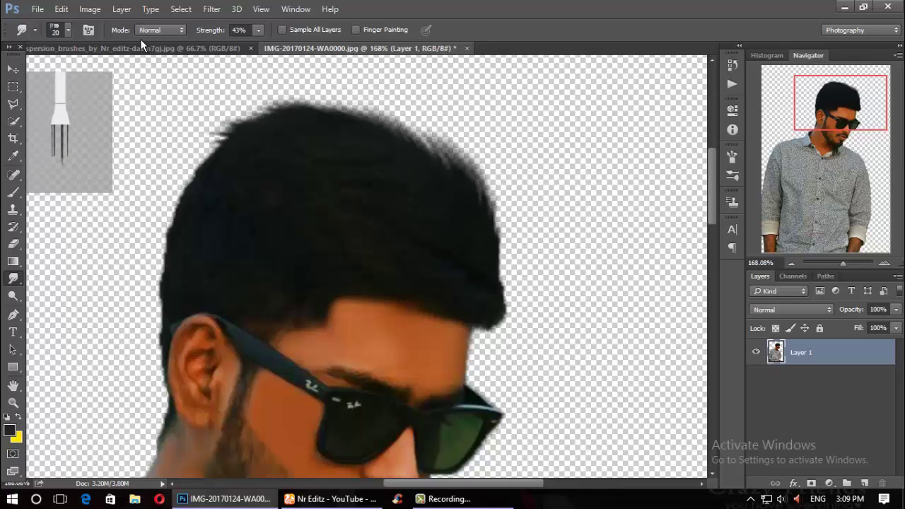
Step: Smudge the left hair edge outward with a soft round brush
left_click(68, 30)
double_click(44, 132)
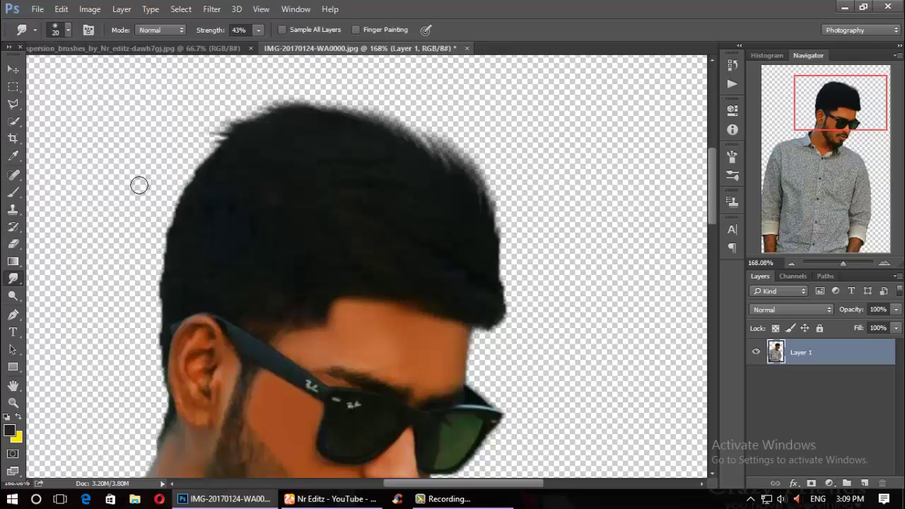
mouse_move(158, 236)
left_mouse_down()
mouse_move(166, 208)
mouse_move(161, 290)
left_mouse_up()
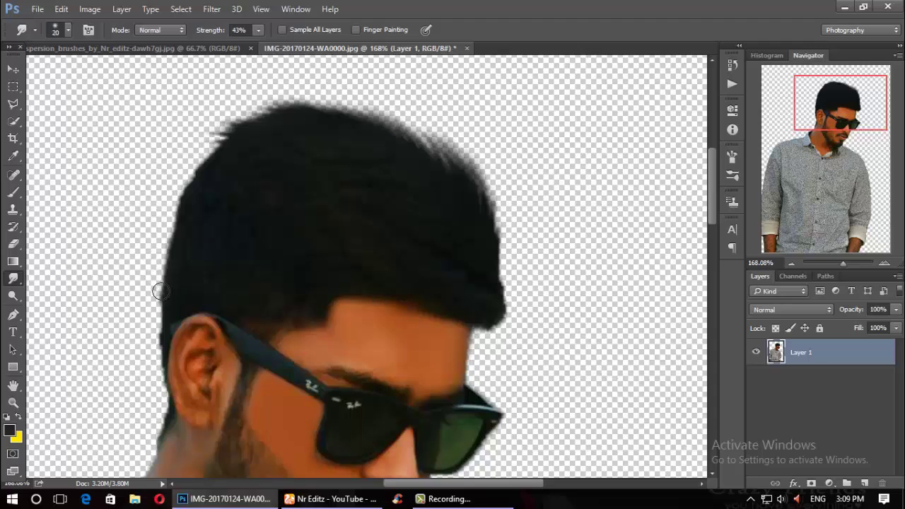
mouse_move(177, 151)
left_mouse_down()
mouse_move(163, 226)
mouse_move(170, 295)
mouse_move(159, 313)
mouse_move(153, 297)
mouse_move(159, 363)
left_mouse_up()
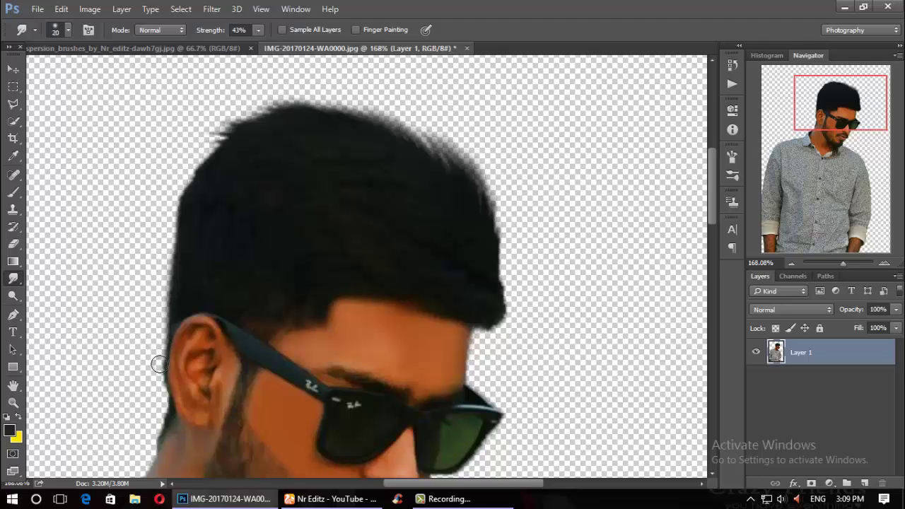
scroll(157, 371, "down", 1)
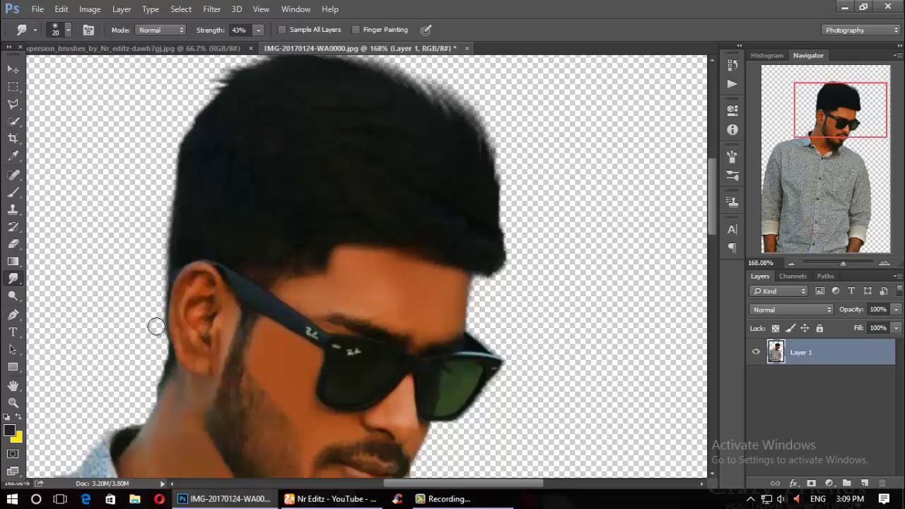
scroll(157, 333, "down", 1)
Step: Sample the dark beard colour #242424 as the foreground colour
scroll(168, 360, "up", 2)
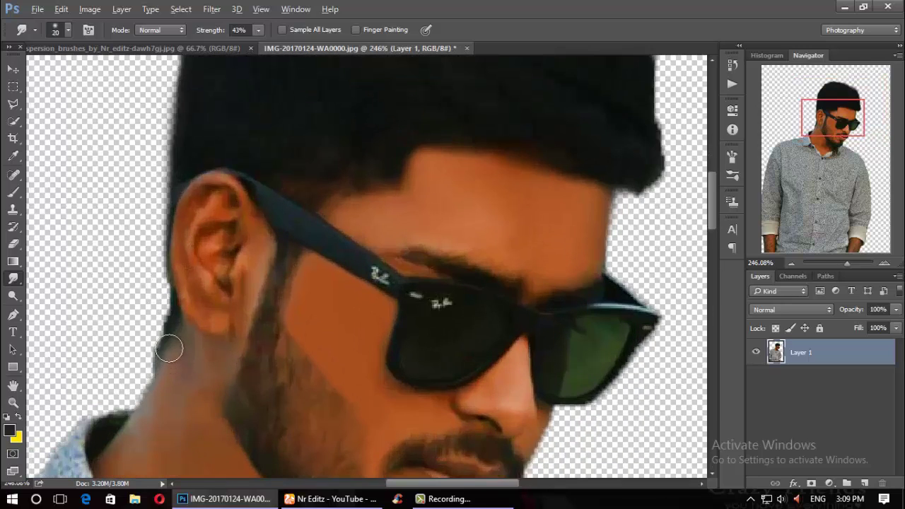
scroll(172, 347, "up", 1)
left_click(11, 432)
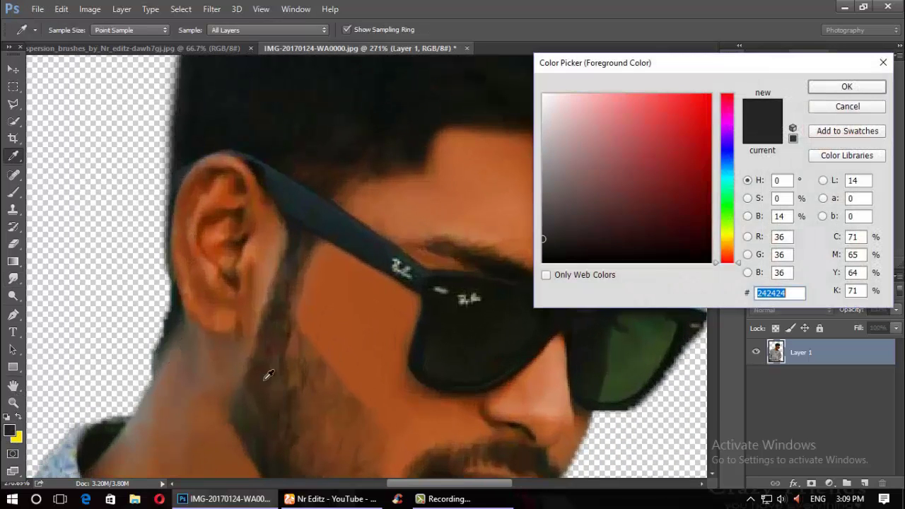
left_click(848, 86)
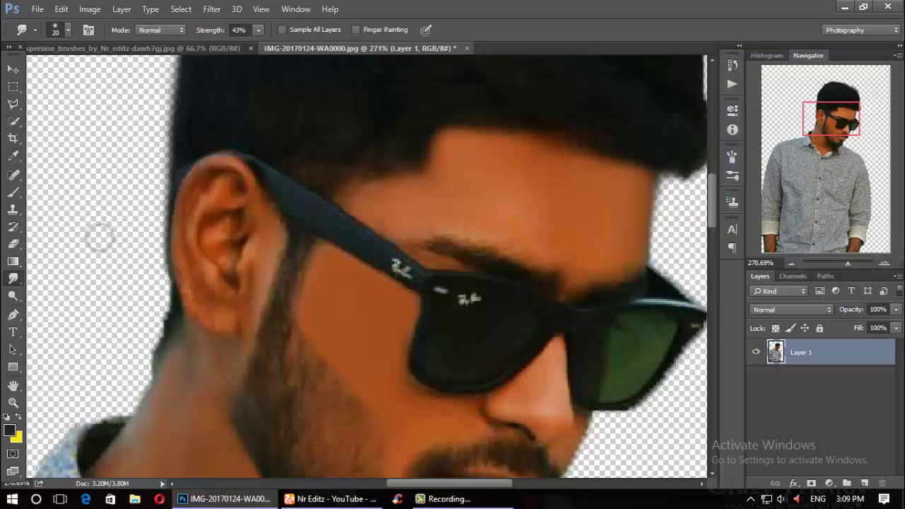
Step: Paint along the ear's left edge with a 12 px Brush
left_click(12, 193)
left_click(67, 29)
left_click_drag(83, 71, 80, 70)
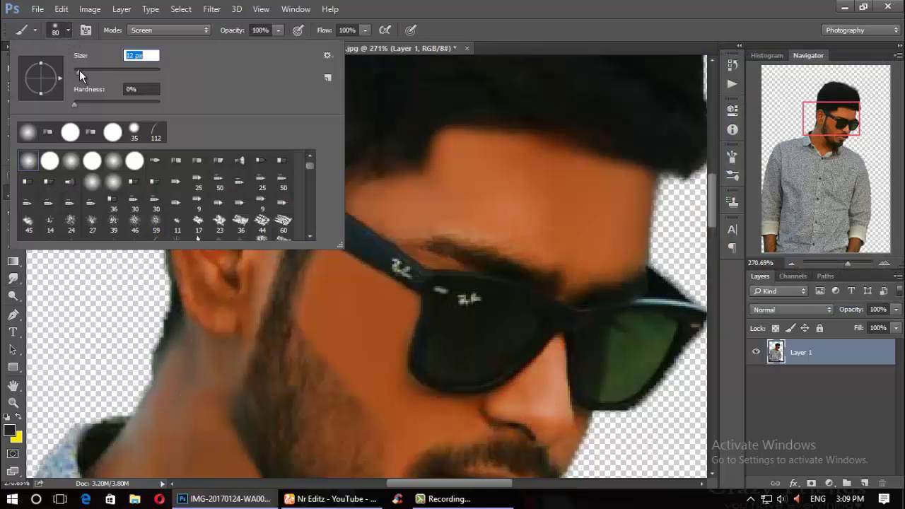
key("Return")
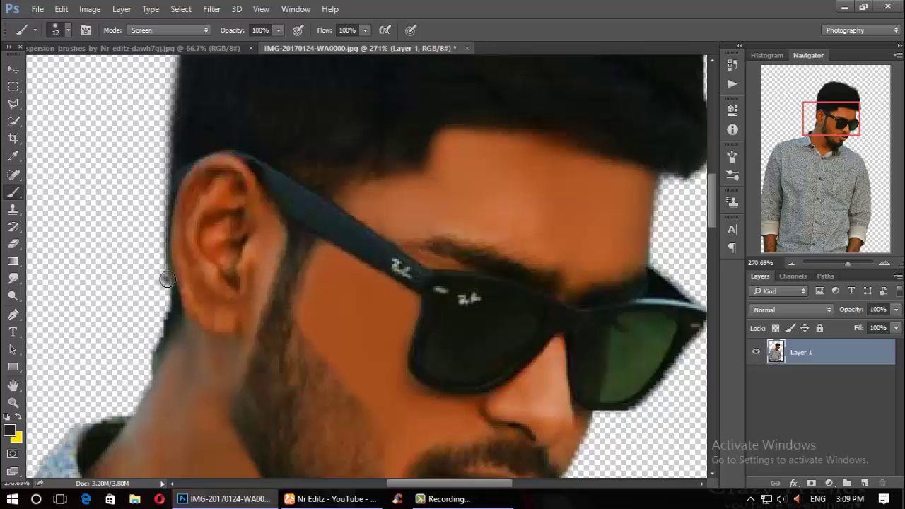
mouse_move(167, 279)
left_mouse_down()
mouse_move(164, 317)
mouse_move(168, 263)
left_mouse_up()
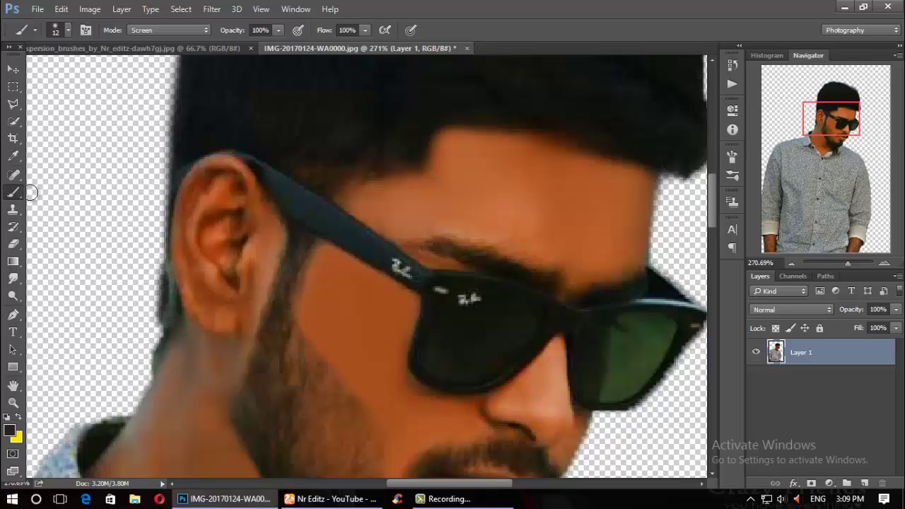
Step: Return to the Smudge tool at 20 px, 43% strength
left_click(68, 32)
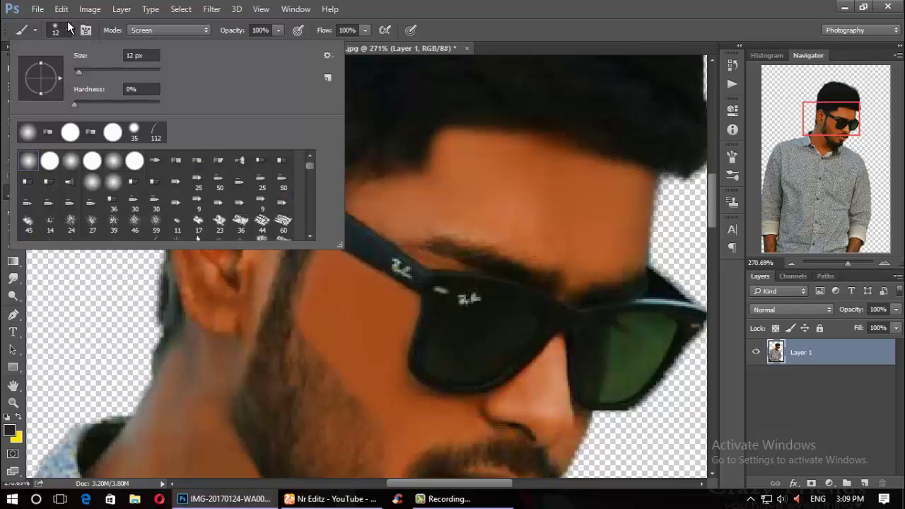
left_click(68, 29)
left_click(13, 279)
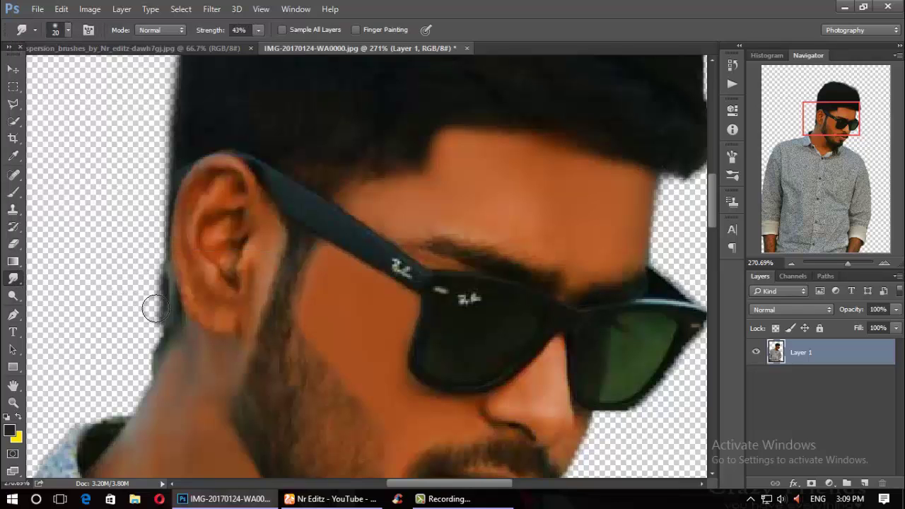
Step: Smudge the ear and neck outline smooth, then zoom out
mouse_move(154, 307)
left_mouse_down()
mouse_move(143, 318)
mouse_move(151, 263)
mouse_move(158, 329)
mouse_move(125, 330)
mouse_move(139, 329)
mouse_move(125, 370)
mouse_move(135, 372)
mouse_move(159, 314)
mouse_move(187, 357)
mouse_move(157, 384)
mouse_move(135, 386)
left_mouse_up()
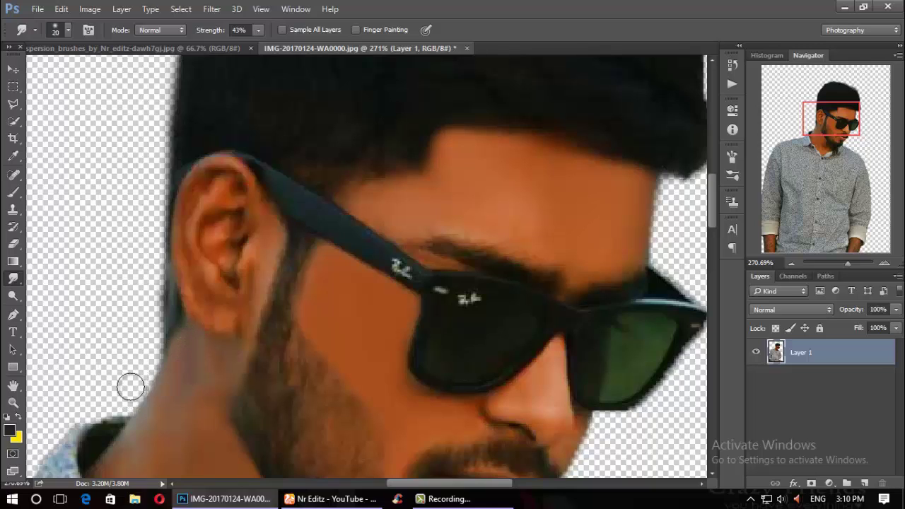
scroll(131, 375, "down", 3)
scroll(155, 358, "down", 1)
scroll(173, 376, "down", 1)
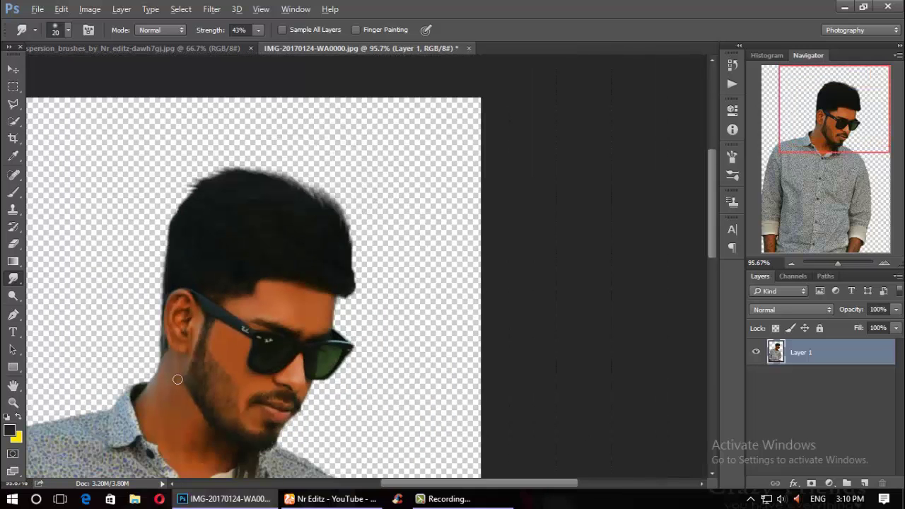
scroll(182, 382, "down", 1)
scroll(213, 378, "down", 1)
scroll(233, 376, "down", 1)
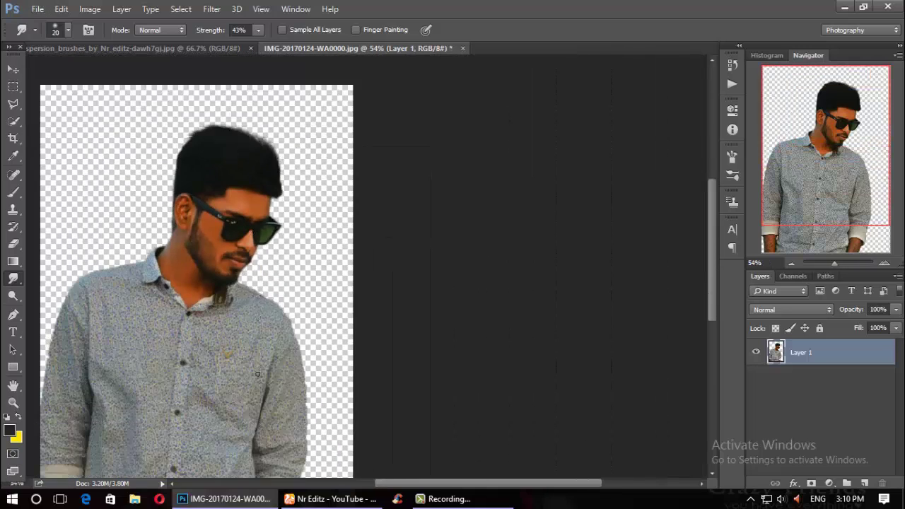
scroll(258, 375, "down", 1)
scroll(260, 368, "up", 3)
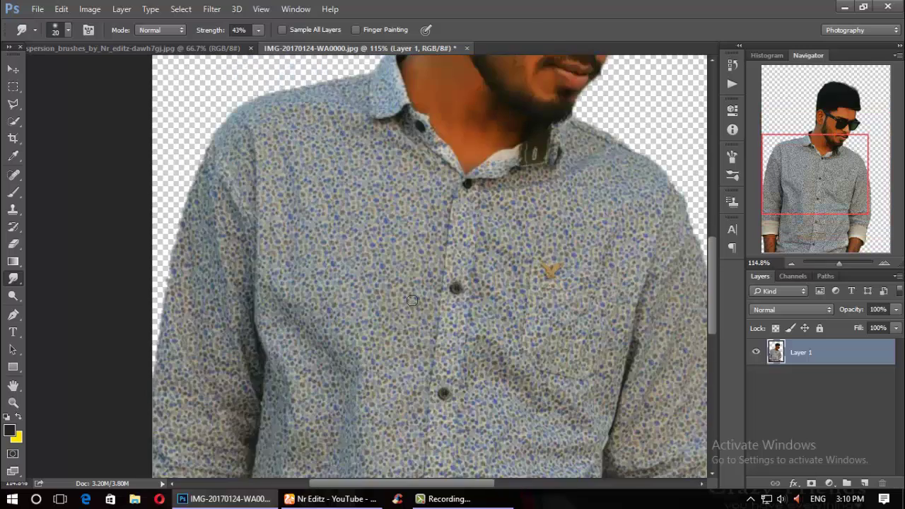
scroll(311, 346, "up", 3)
scroll(368, 318, "up", 2)
scroll(423, 293, "up", 1)
scroll(431, 233, "up", 2)
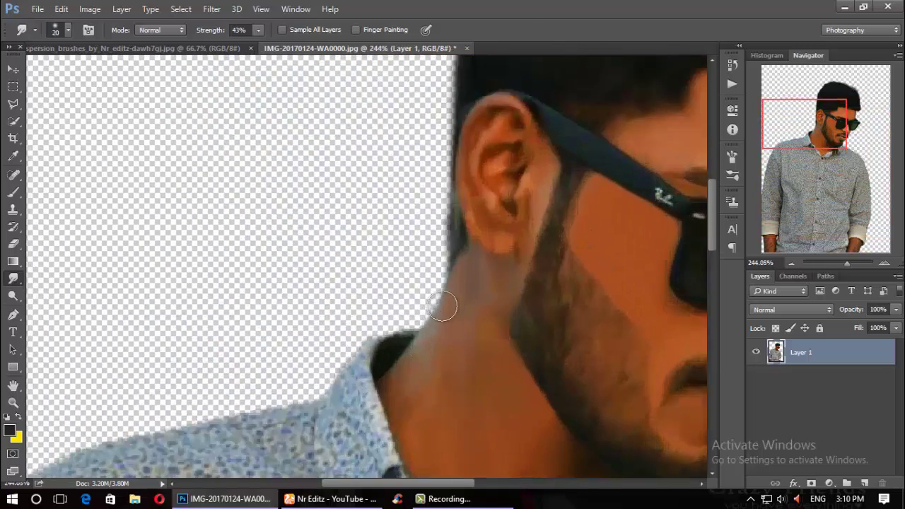
scroll(442, 157, "up", 1)
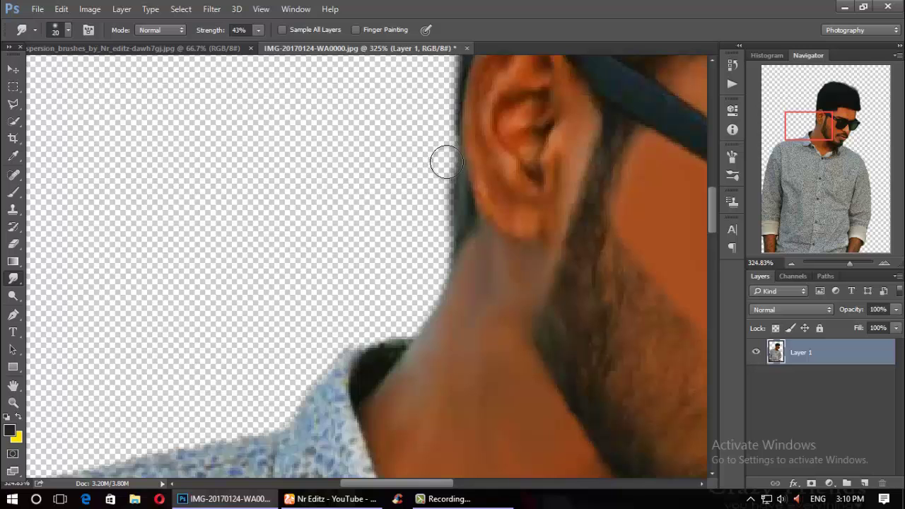
left_click(62, 9)
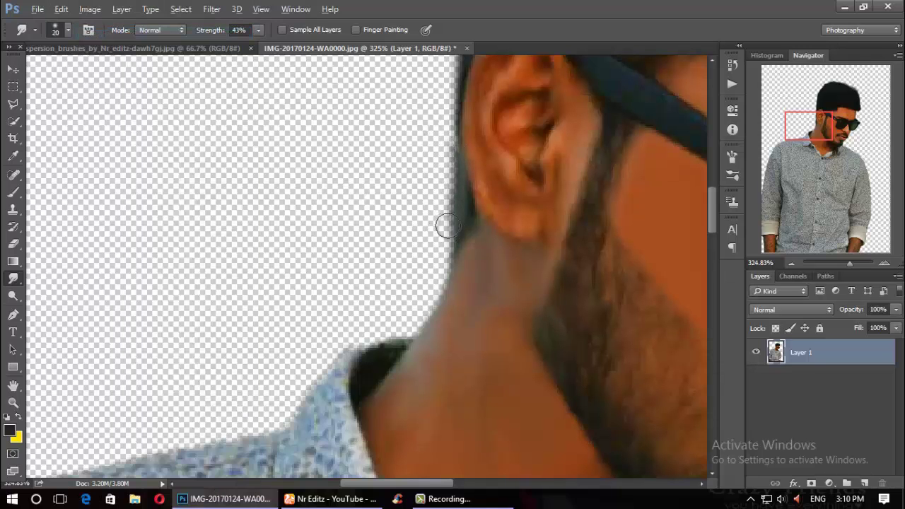
Step: Drag the teal jumping-man image into the portrait document as Layer 2
scroll(452, 328, "down", 4)
scroll(452, 329, "down", 2)
scroll(469, 343, "down", 2)
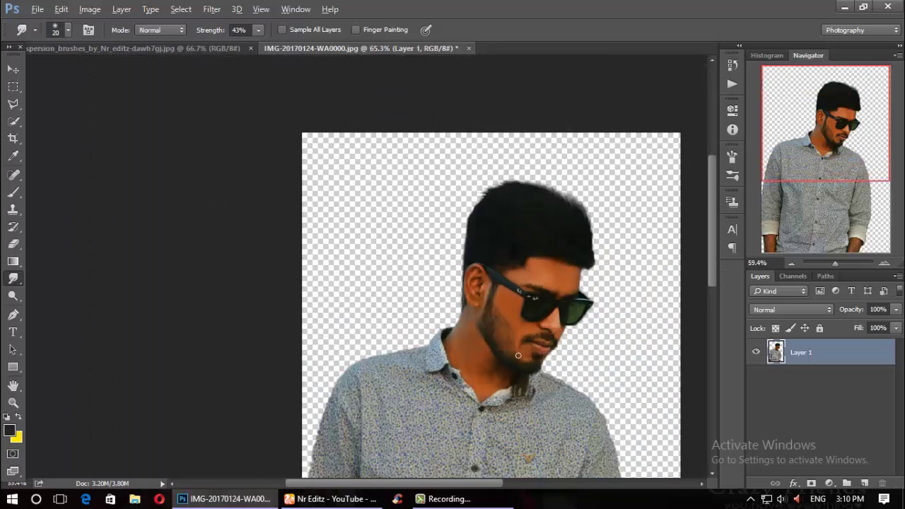
scroll(518, 356, "down", 1)
scroll(519, 338, "down", 1)
scroll(546, 333, "down", 1)
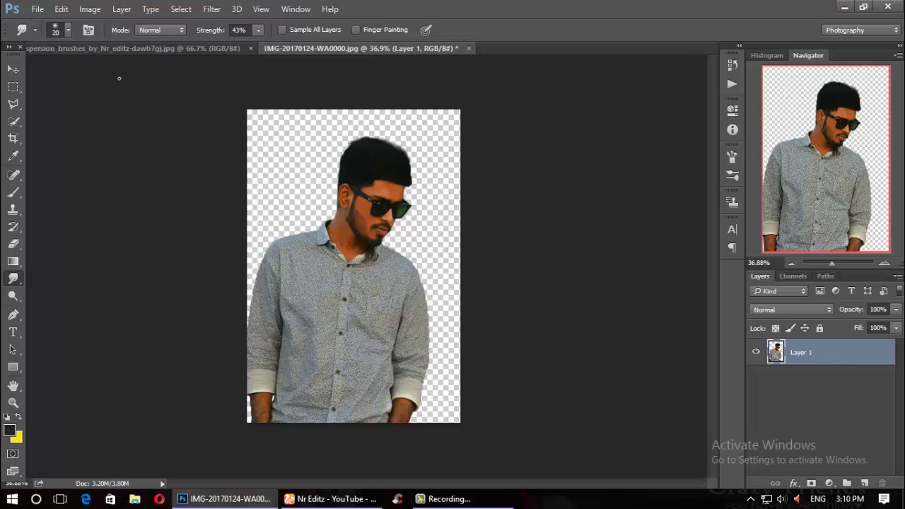
left_click(83, 47)
left_click(12, 69)
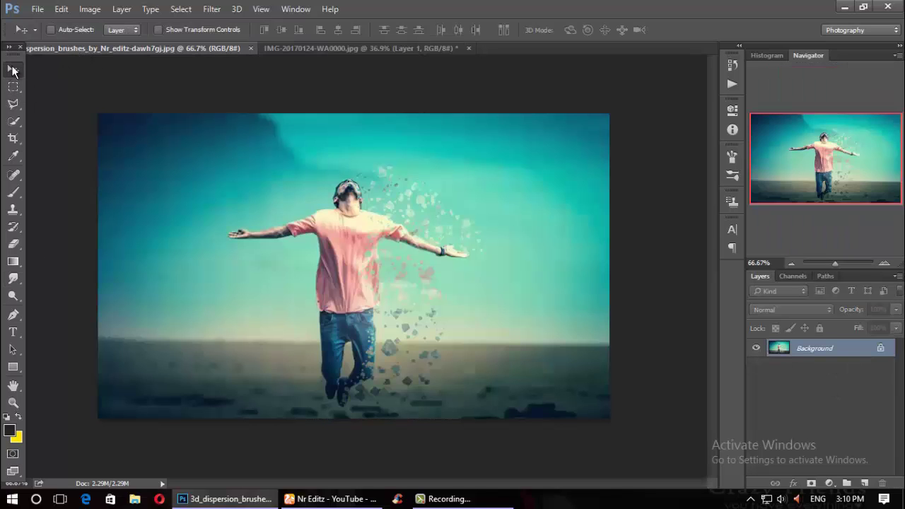
left_click_drag(398, 208, 338, 49)
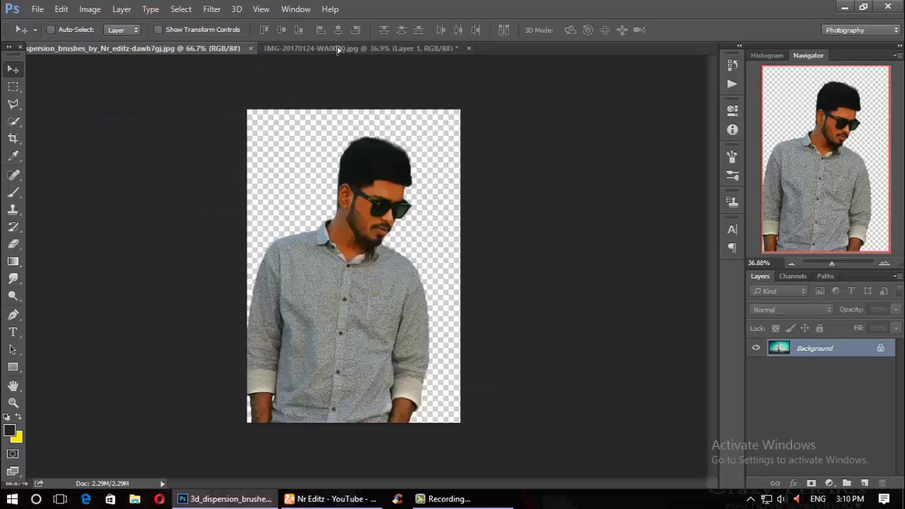
mouse_move(338, 50)
left_mouse_down()
mouse_move(418, 207)
mouse_move(410, 208)
left_mouse_up()
Step: Scale and position Layer 2 so only the sky and sea cover the canvas
left_click(158, 29)
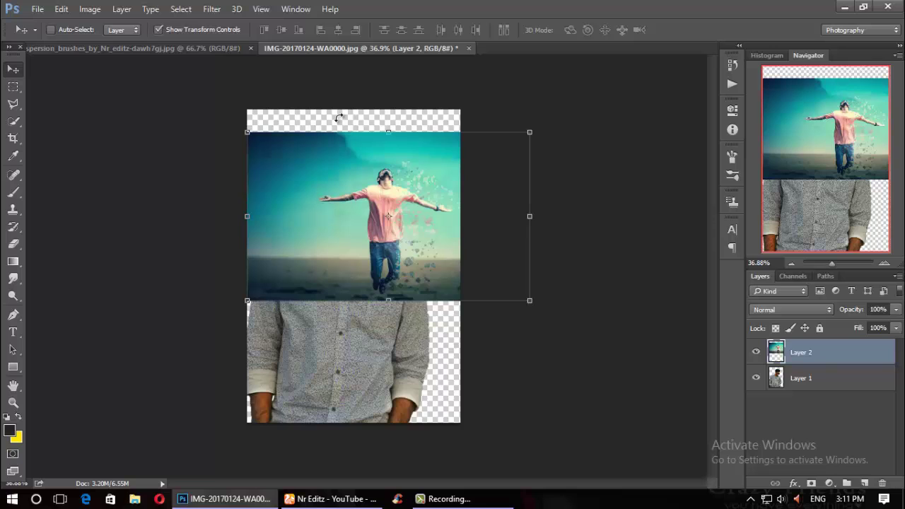
left_click_drag(530, 133, 676, 64)
left_click_drag(537, 212, 539, 276)
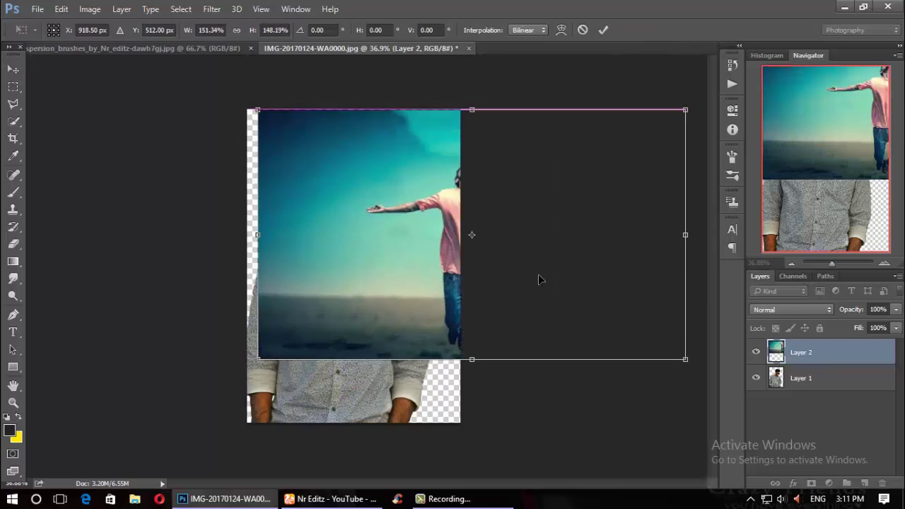
left_click_drag(473, 361, 472, 445)
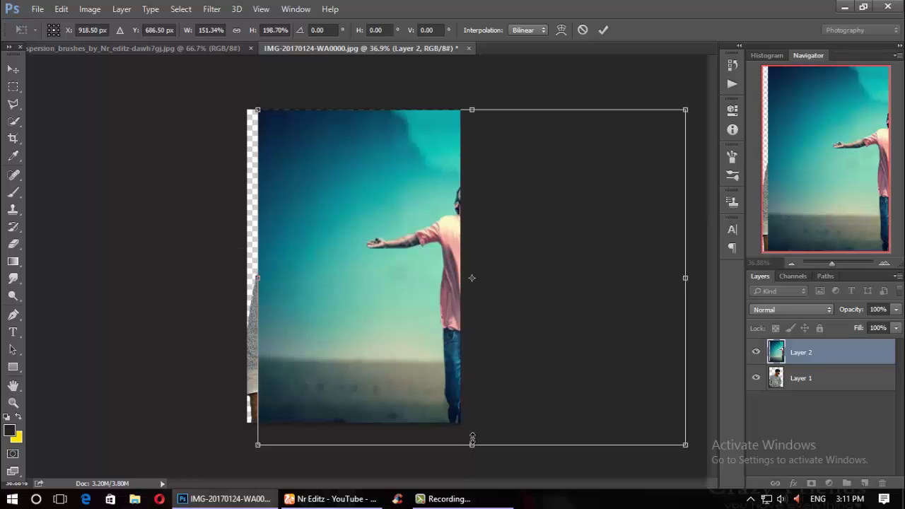
left_click_drag(472, 440, 472, 423)
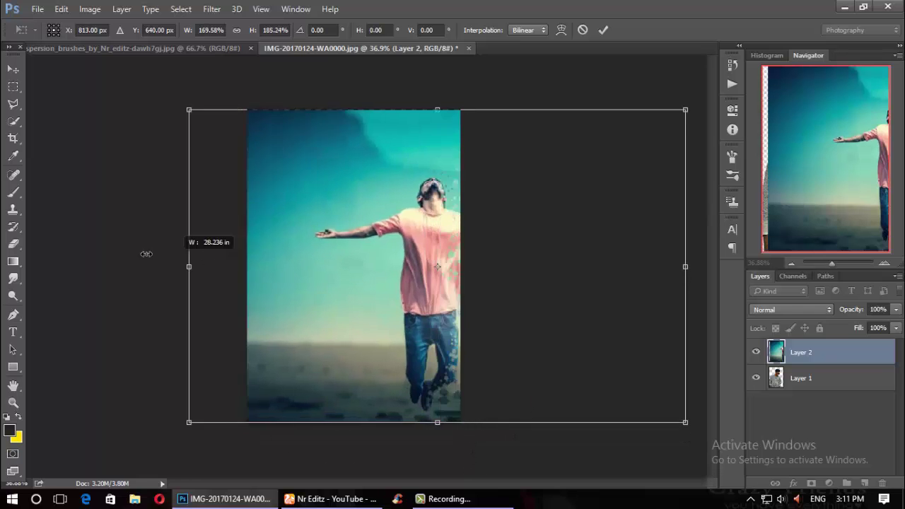
left_click_drag(258, 269, 129, 268)
left_click_drag(321, 304, 414, 302)
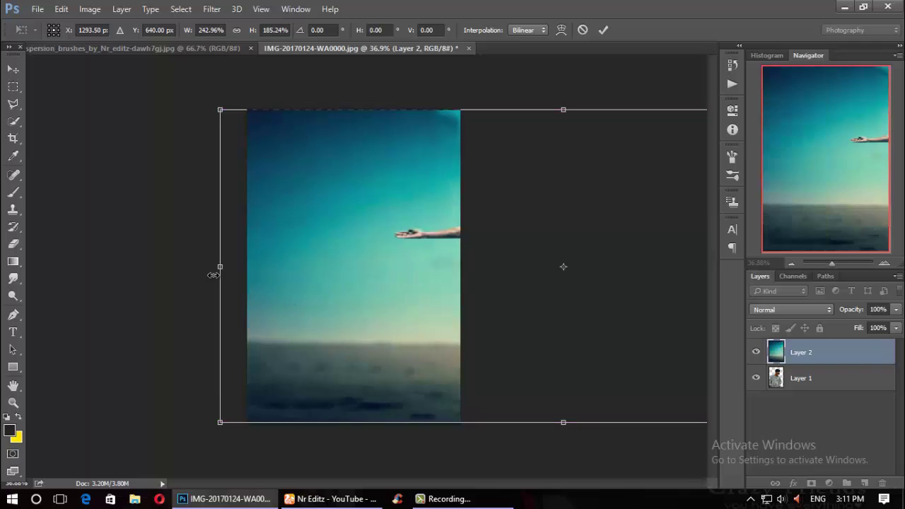
left_click_drag(178, 257, 202, 266)
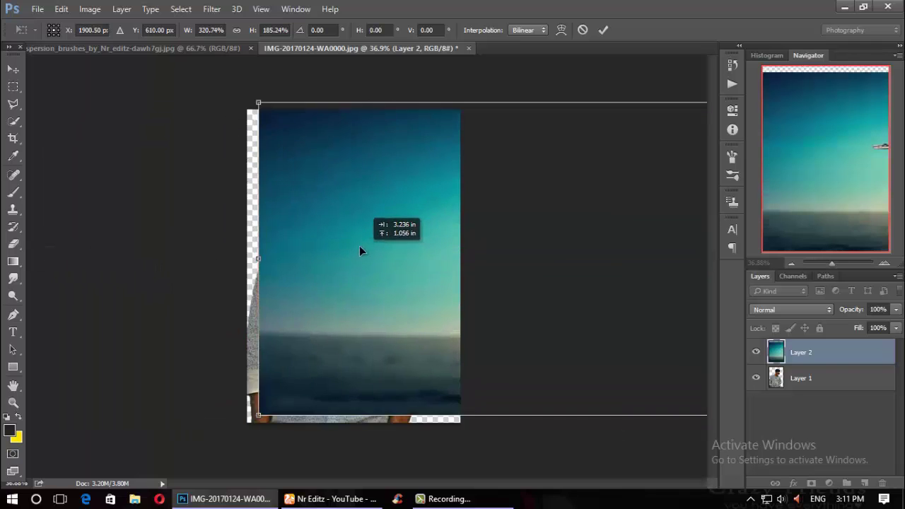
mouse_move(333, 268)
left_mouse_down()
mouse_move(355, 253)
mouse_move(355, 263)
left_mouse_up()
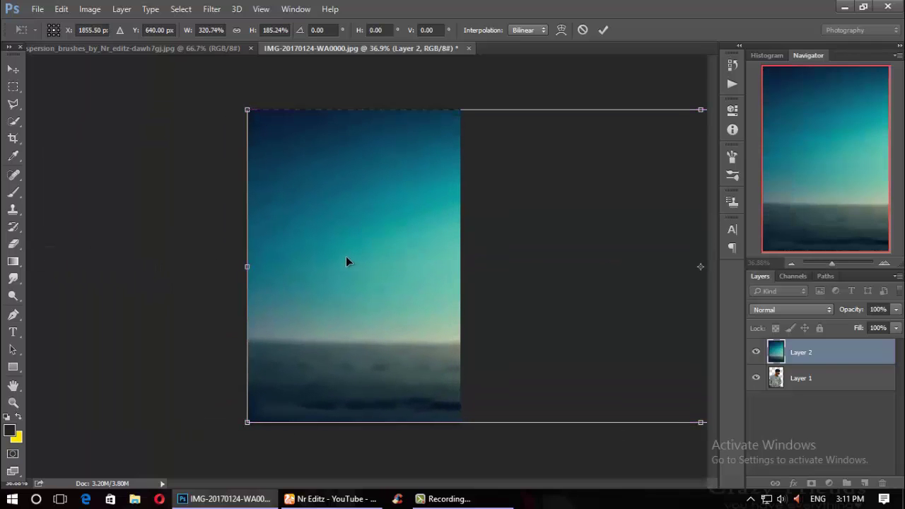
Step: Commit the transform, nudge it one pixel left, and move Layer 2 below Layer 1
left_click(601, 31)
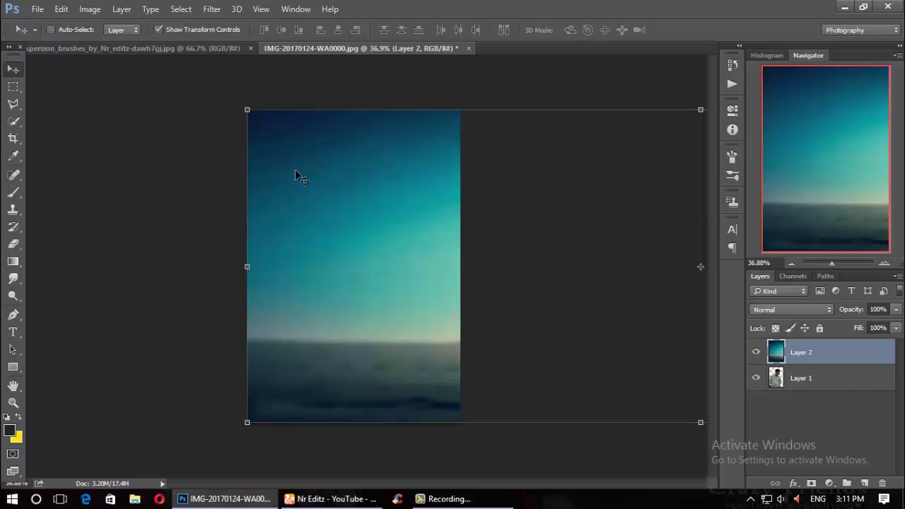
key("Left")
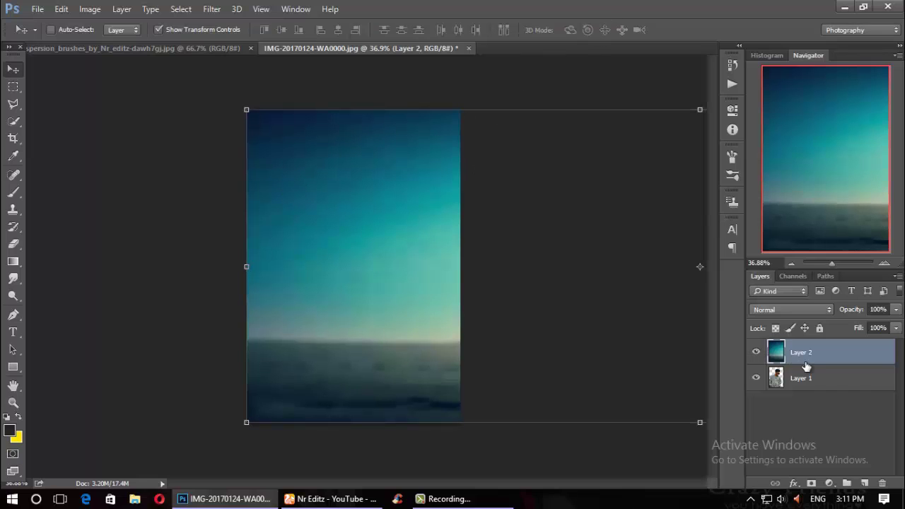
left_click_drag(807, 357, 823, 405)
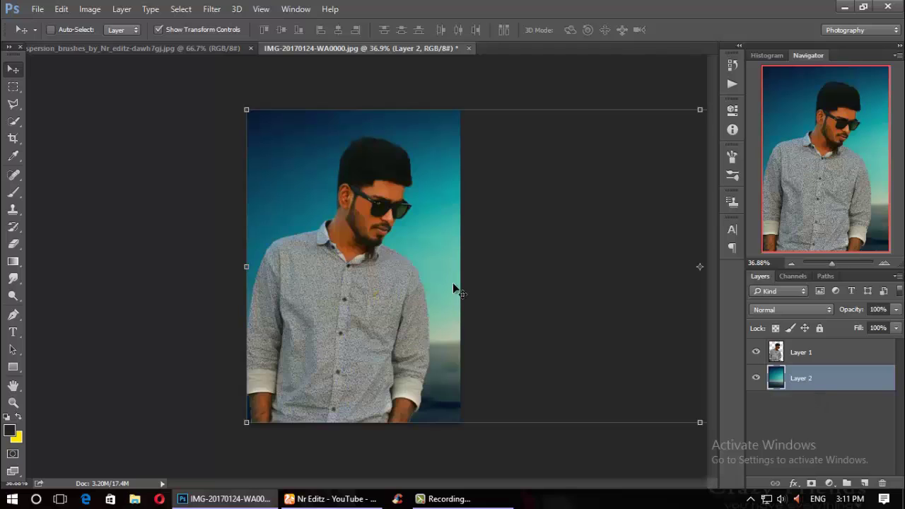
Step: Hide the transform controls, inspect the composite up close, and pick the Quick Selection tool
left_click(159, 30)
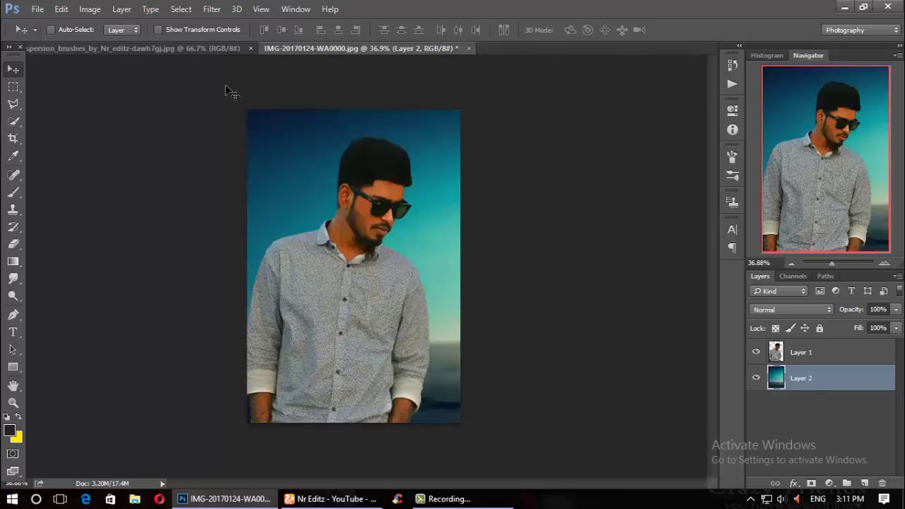
key("ctrl+plus")
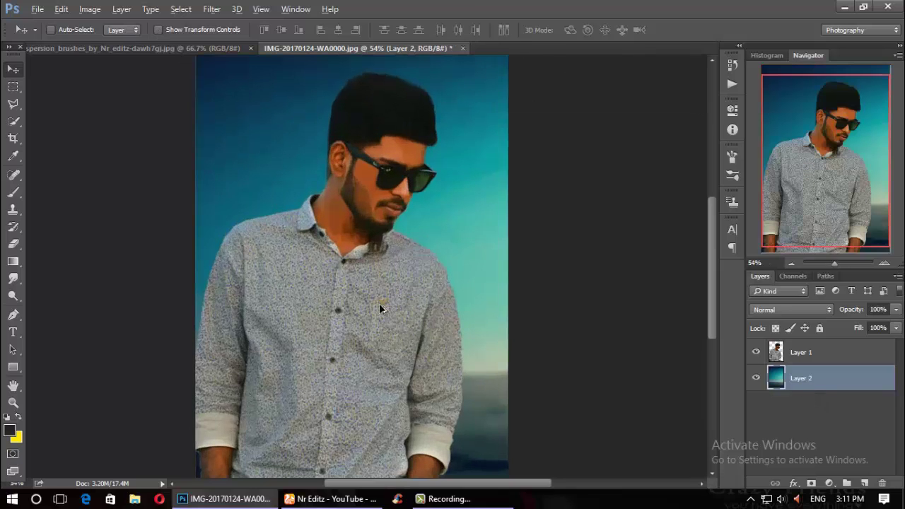
key("ctrl+0")
scroll(377, 291, "up", 1)
scroll(382, 293, "up", 1)
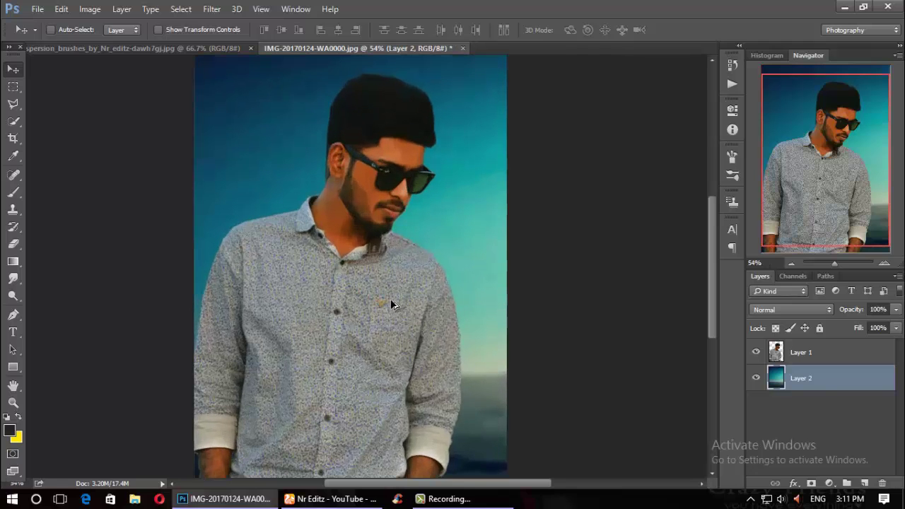
scroll(388, 295, "up", 1)
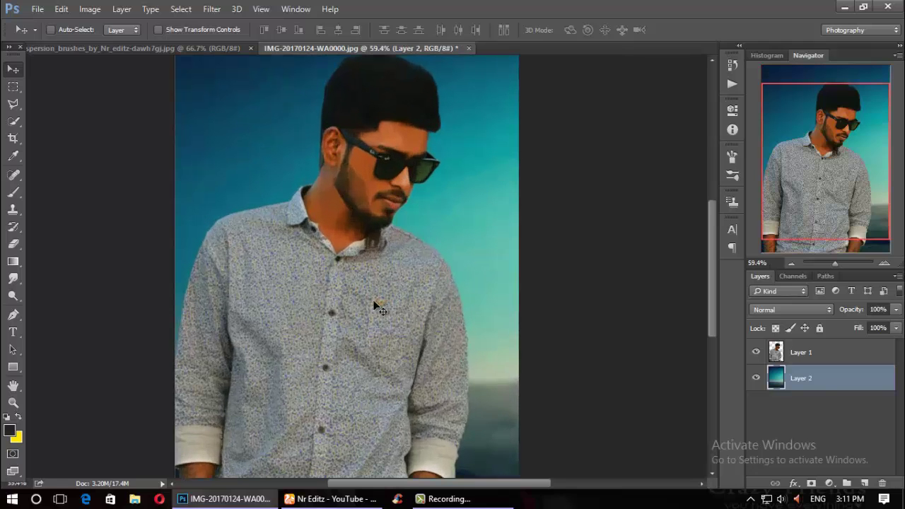
scroll(303, 313, "down", 1)
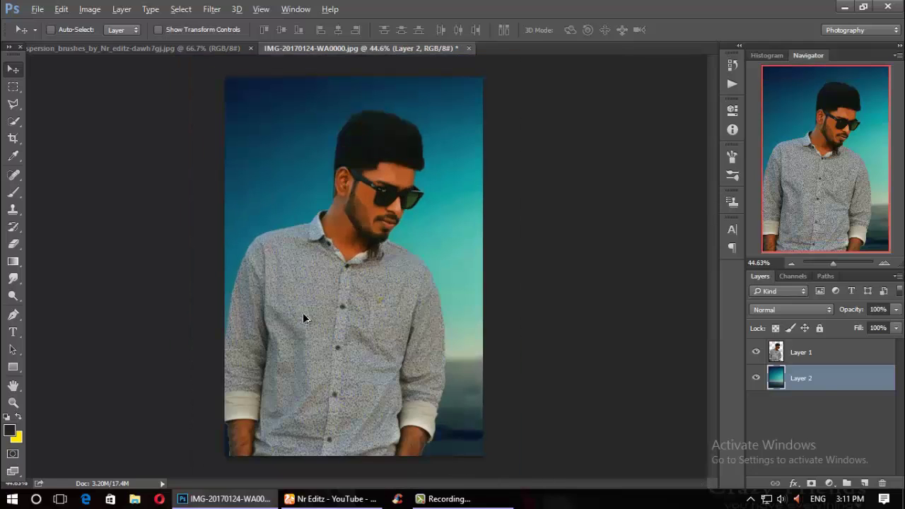
left_click(13, 121)
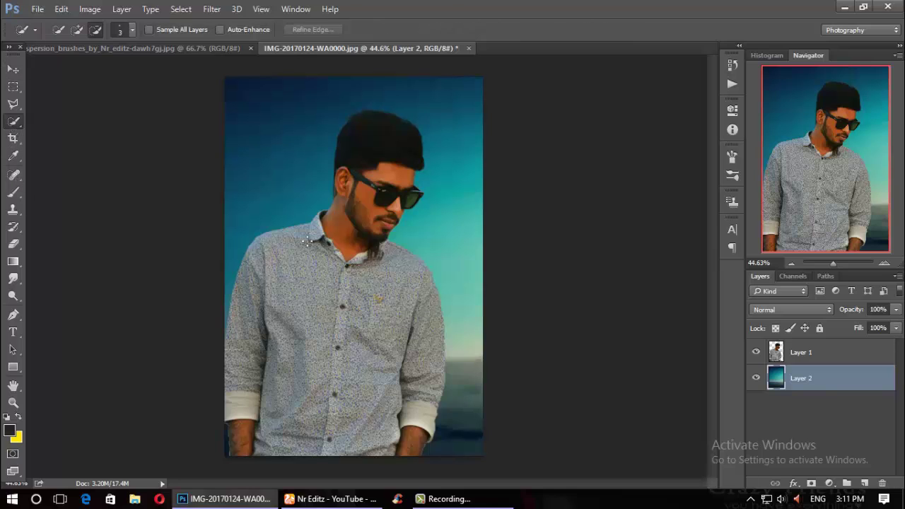
Step: Apply Levels to the man's Layer 1 with the midtone input at 1.06
left_click(807, 354)
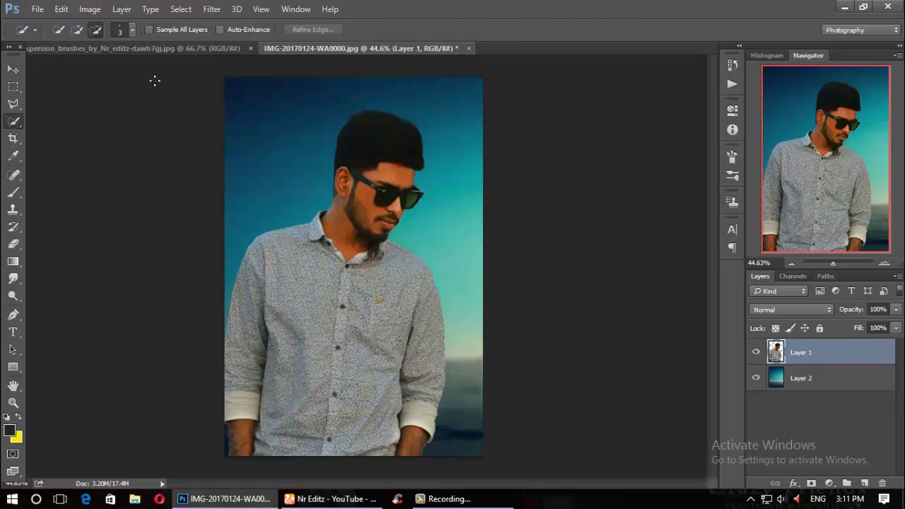
left_click(89, 10)
mouse_move(108, 42)
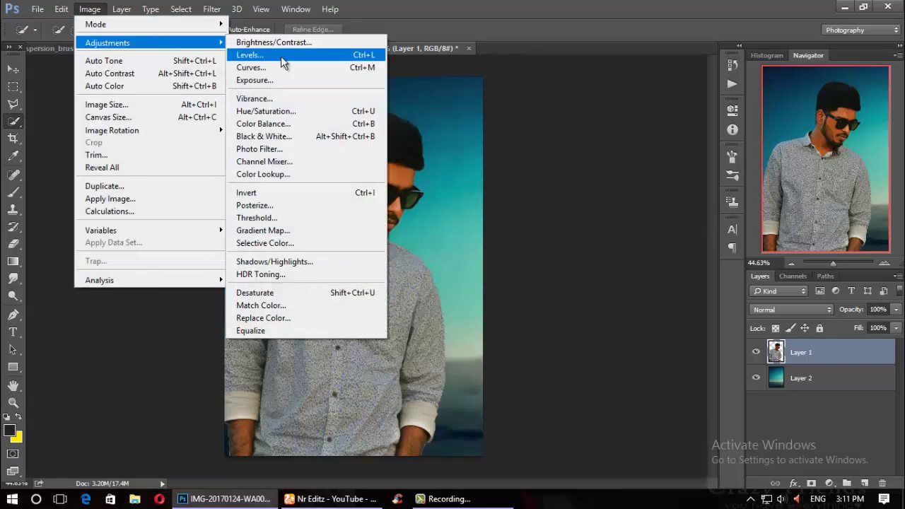
left_click(283, 57)
left_click_drag(584, 221, 575, 224)
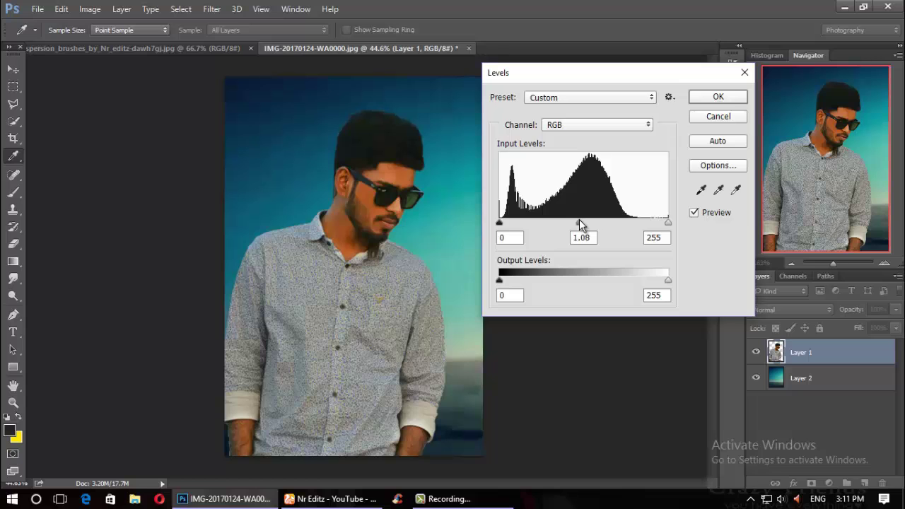
left_click(707, 102)
key("w")
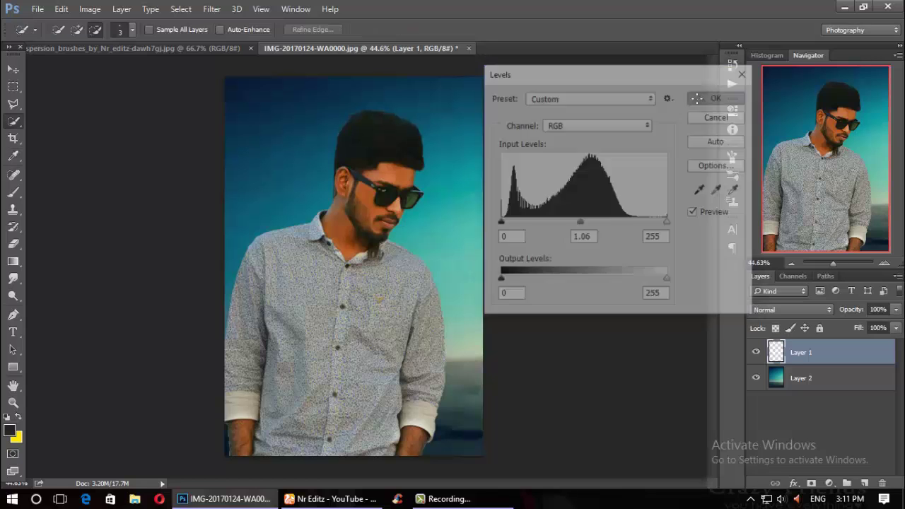
scroll(338, 278, "up", 1)
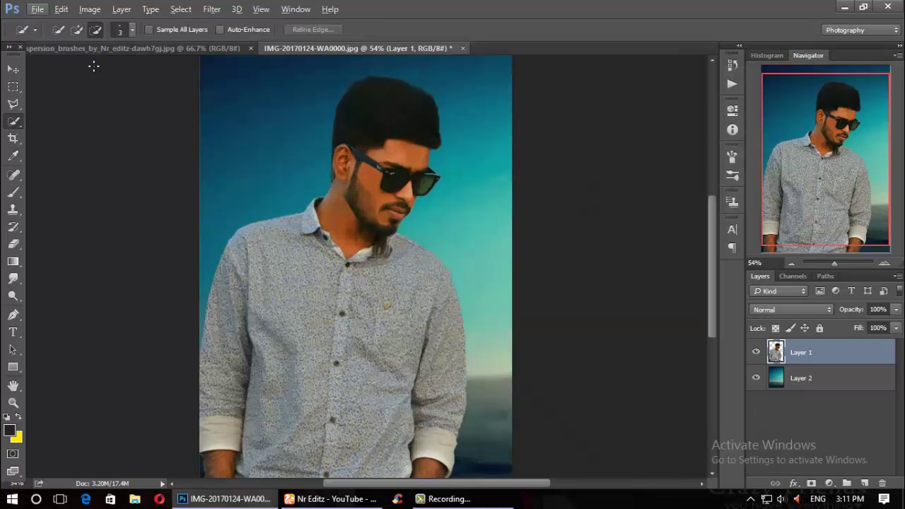
Step: Quick-select the shirt's left shoulder, left edge and middle strip
left_click(131, 30)
left_click(131, 30)
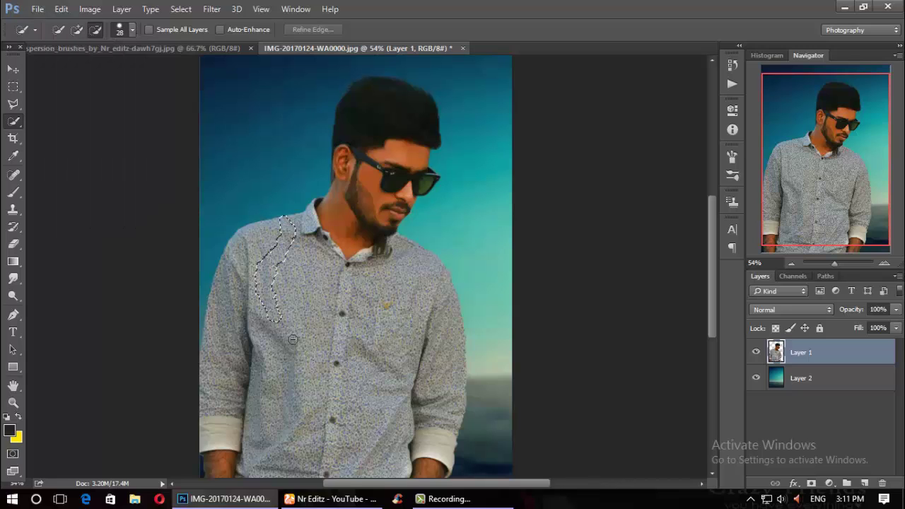
mouse_move(292, 339)
left_mouse_down()
mouse_move(331, 378)
mouse_move(280, 255)
mouse_move(268, 248)
left_mouse_up()
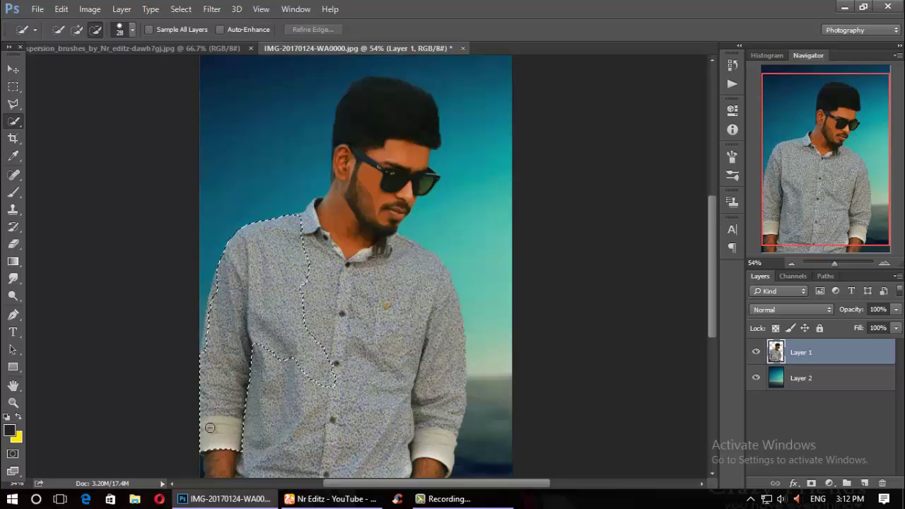
left_click_drag(219, 238, 207, 353)
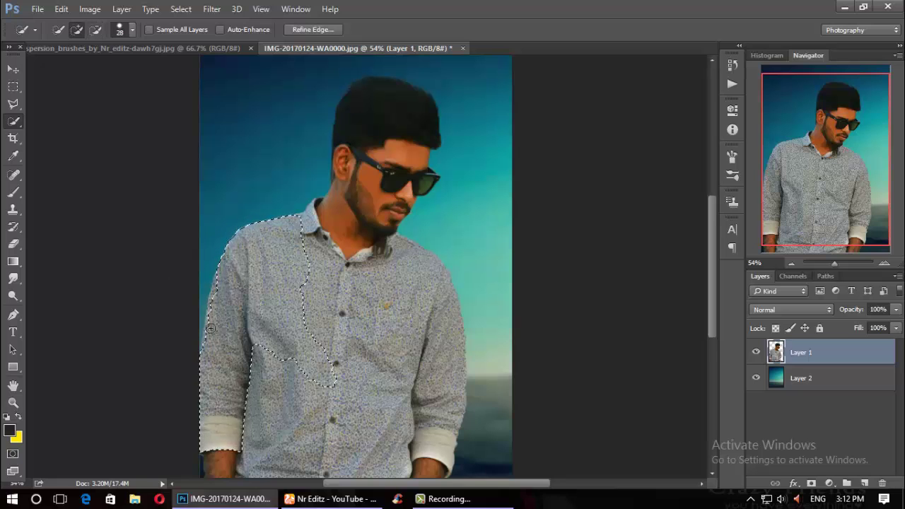
scroll(230, 303, "down", 1)
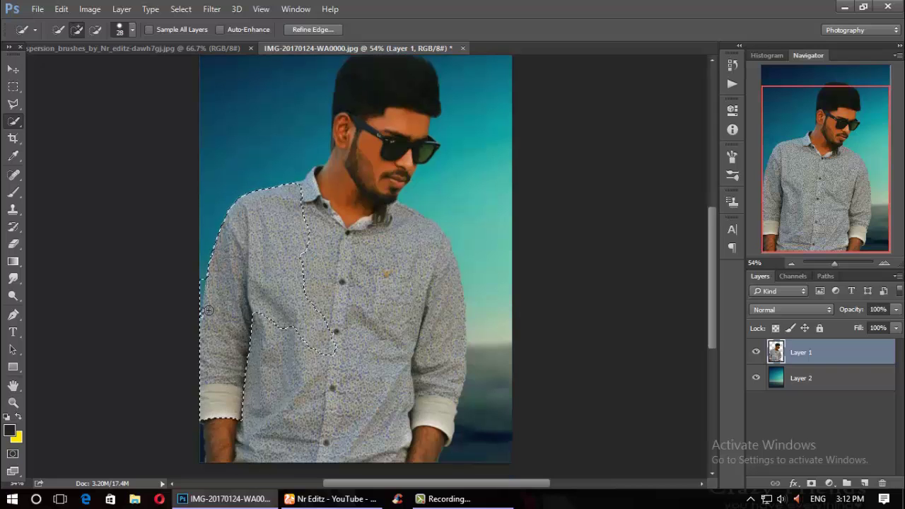
left_click_drag(269, 332, 275, 357)
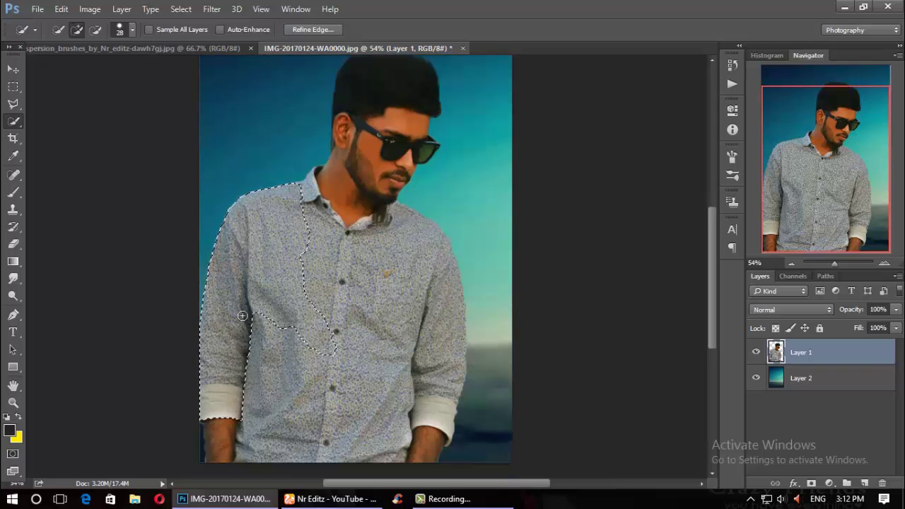
Step: Enlarge the selection brush to 48 and add the upper chest and right side
left_click(133, 30)
left_click_drag(83, 65, 90, 68)
key("Return")
mouse_move(381, 279)
left_mouse_down()
mouse_move(307, 290)
mouse_move(305, 228)
mouse_move(427, 322)
mouse_move(437, 208)
left_mouse_up()
scroll(305, 228, "down", 2)
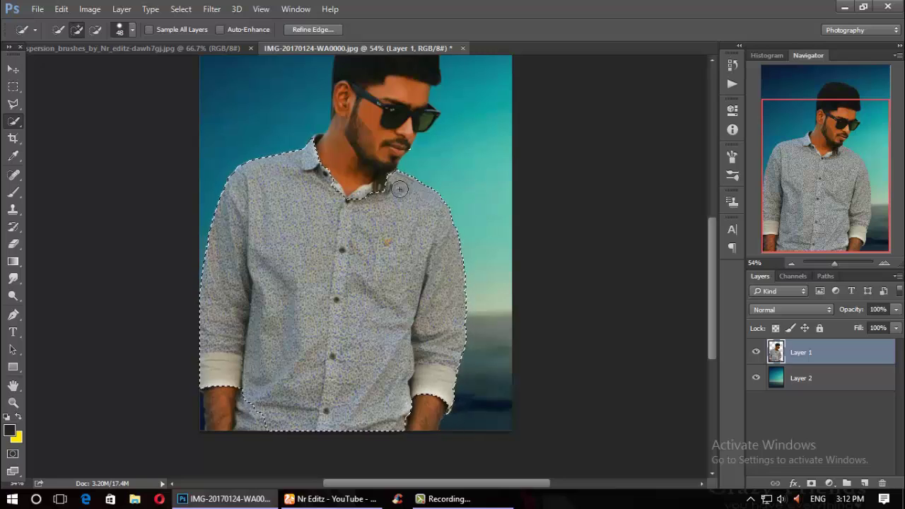
scroll(437, 207, "up", 3)
Step: With a 12 px brush, refine the shirt selection along the collar and neck
mouse_move(406, 204)
left_mouse_down()
mouse_move(390, 156)
mouse_move(297, 195)
mouse_move(220, 159)
left_mouse_up()
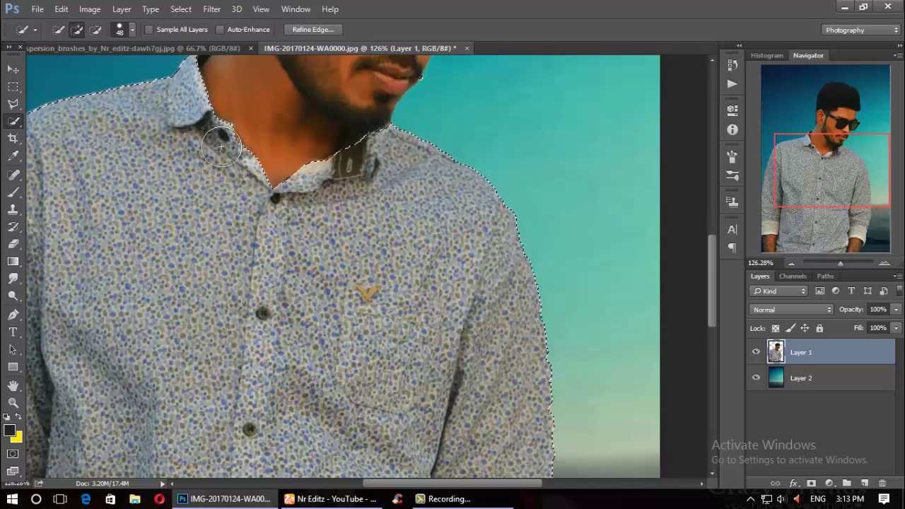
scroll(194, 122, "up", 3)
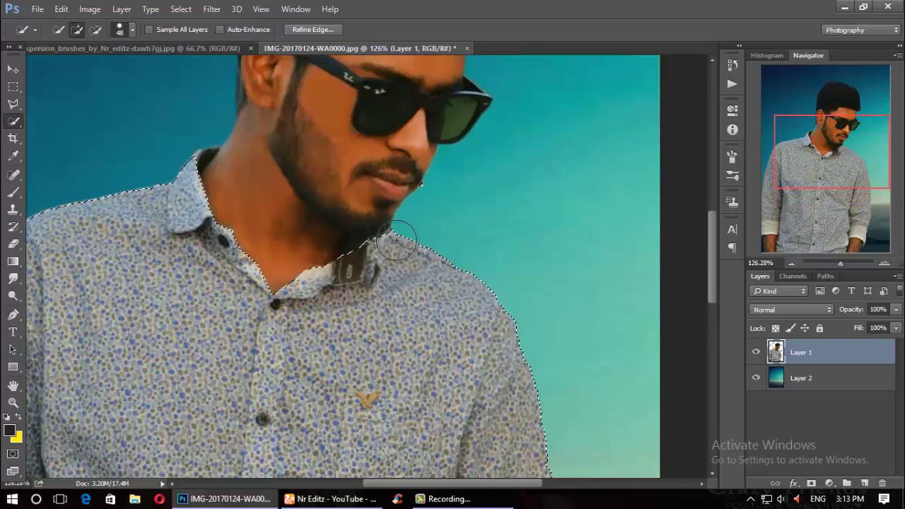
key("alt")
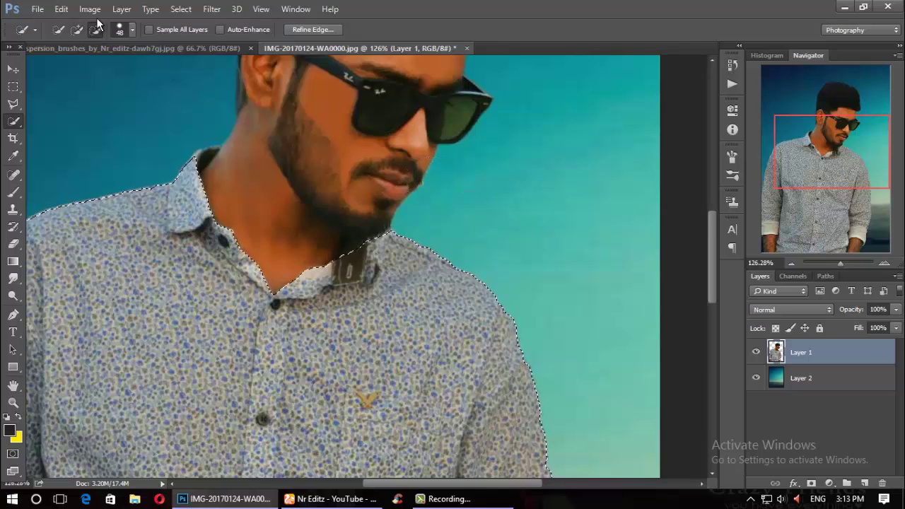
left_click(132, 29)
left_click_drag(97, 63, 66, 64)
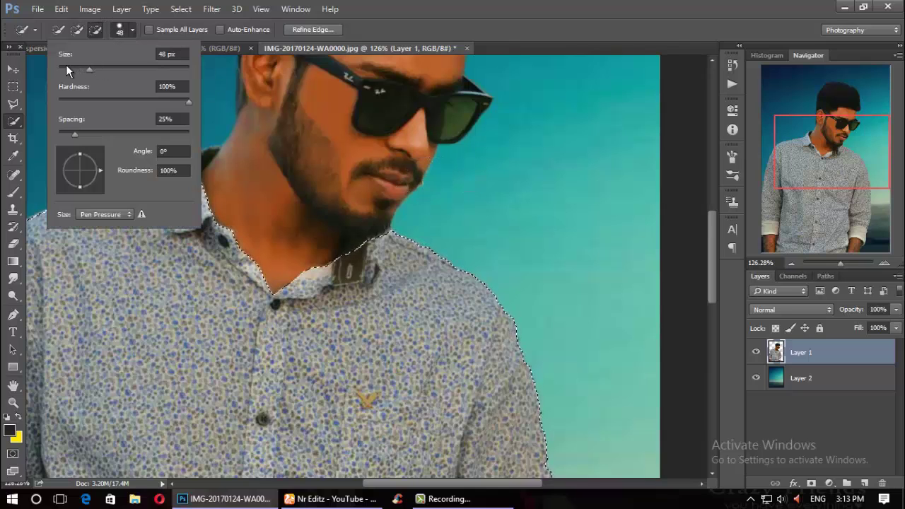
left_click(74, 32)
scroll(185, 162, "up", 3)
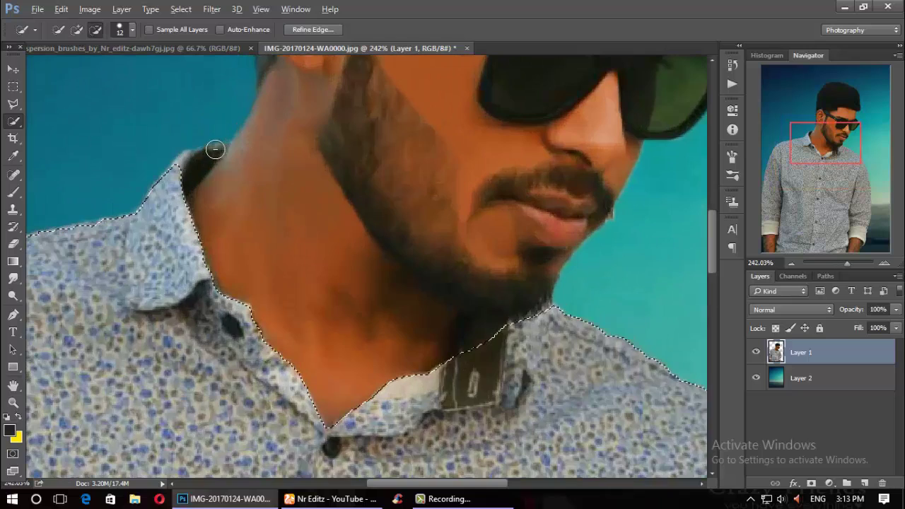
left_click(184, 161)
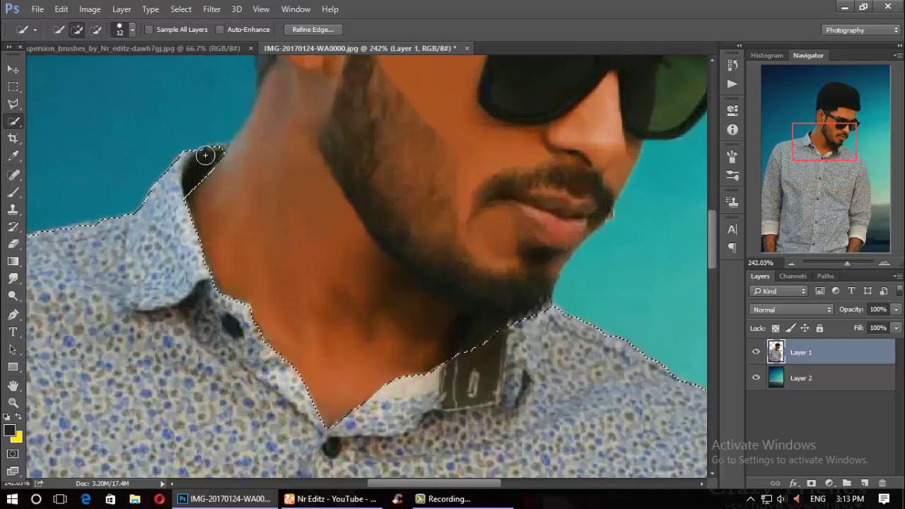
mouse_move(205, 155)
left_mouse_down()
mouse_move(217, 150)
mouse_move(181, 145)
left_mouse_up()
key("alt")
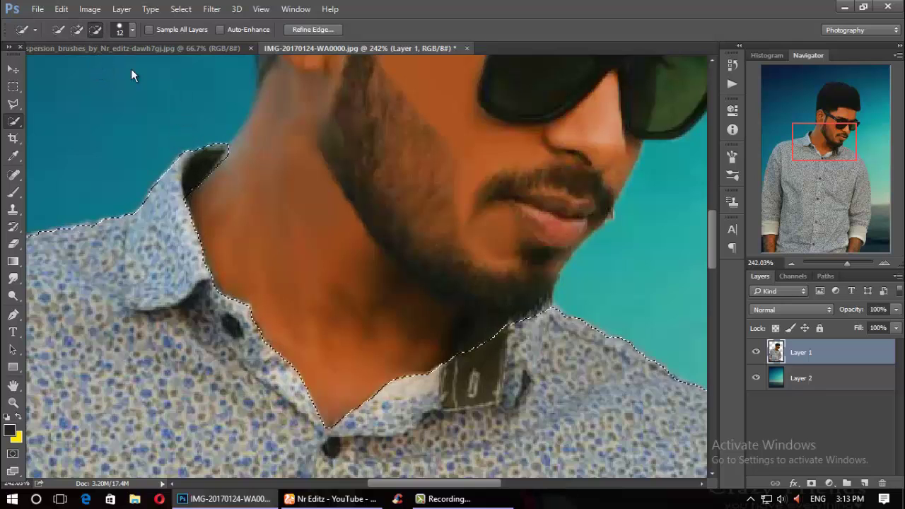
left_click(229, 159, "alt")
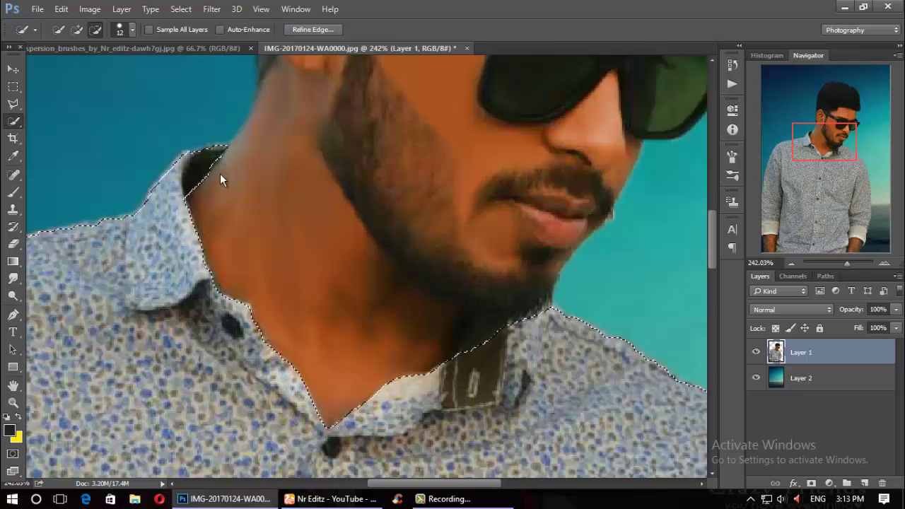
left_click(76, 30)
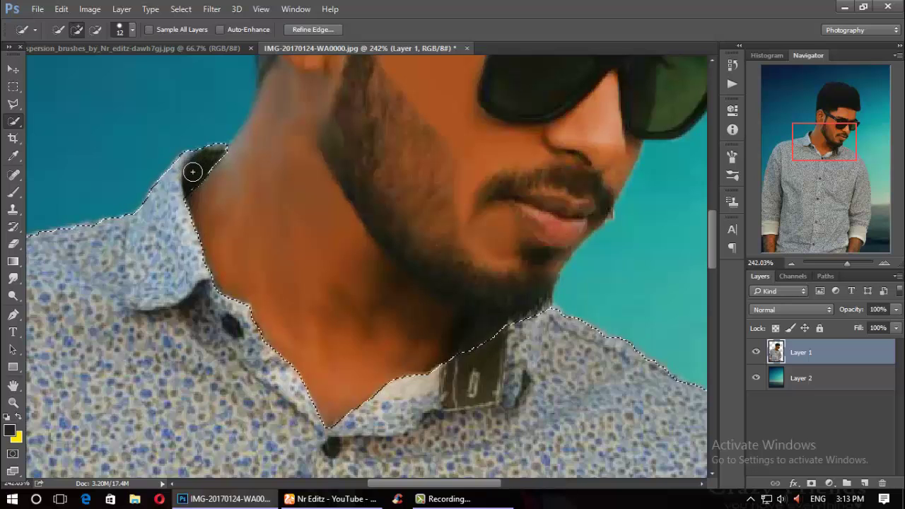
Step: Try adding the area between the left arm and hem, then undo that change
key("alt")
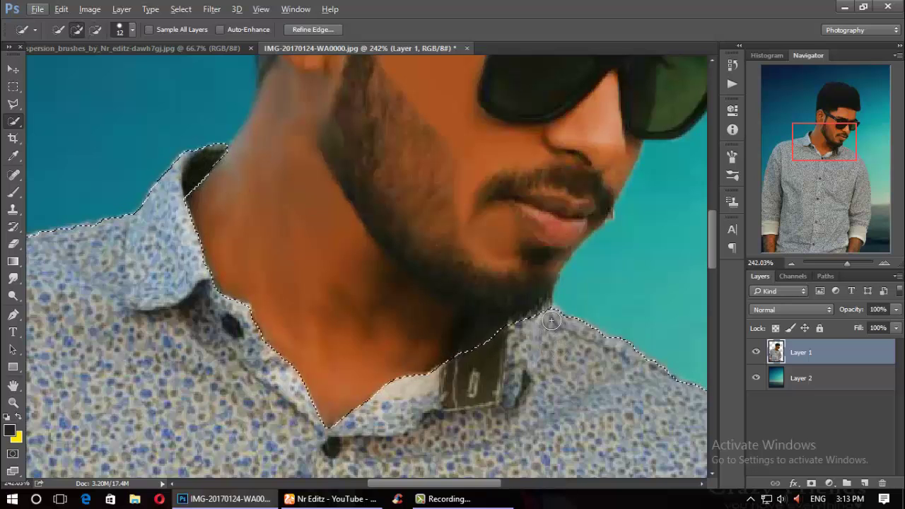
key("alt")
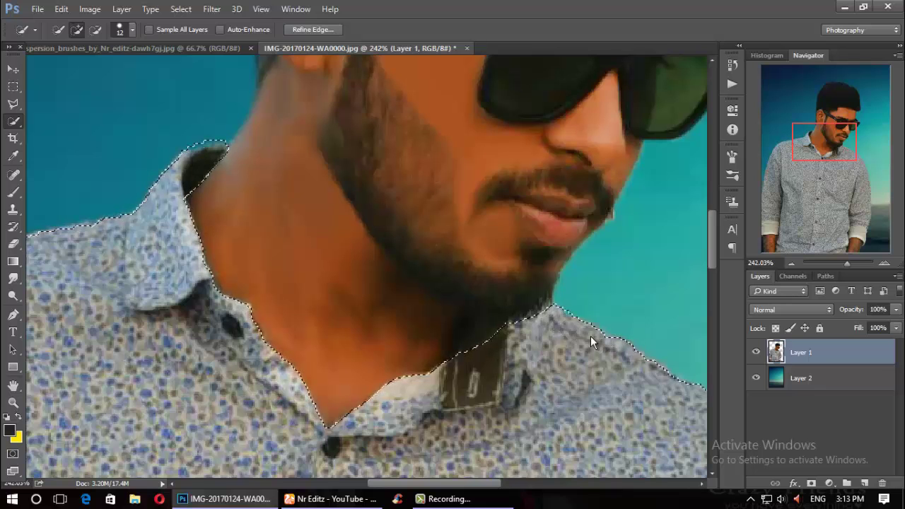
scroll(457, 343, "down", 3)
scroll(127, 325, "up", 2)
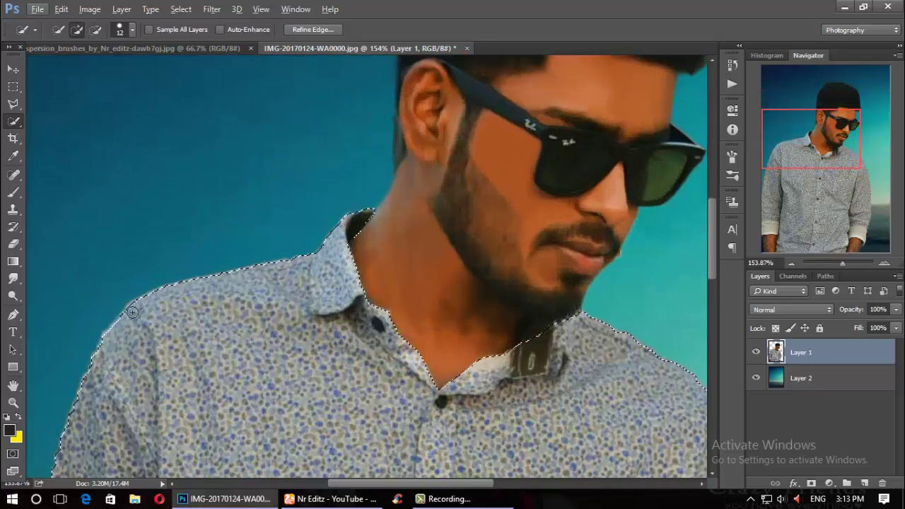
scroll(132, 315, "down", 2)
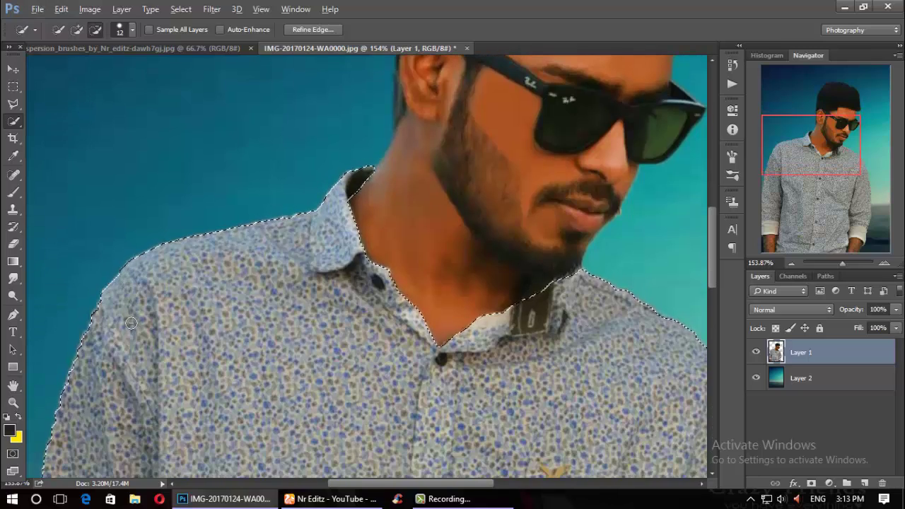
scroll(130, 323, "down", 1)
scroll(130, 323, "down", 1)
scroll(250, 332, "down", 1)
scroll(250, 331, "down", 1)
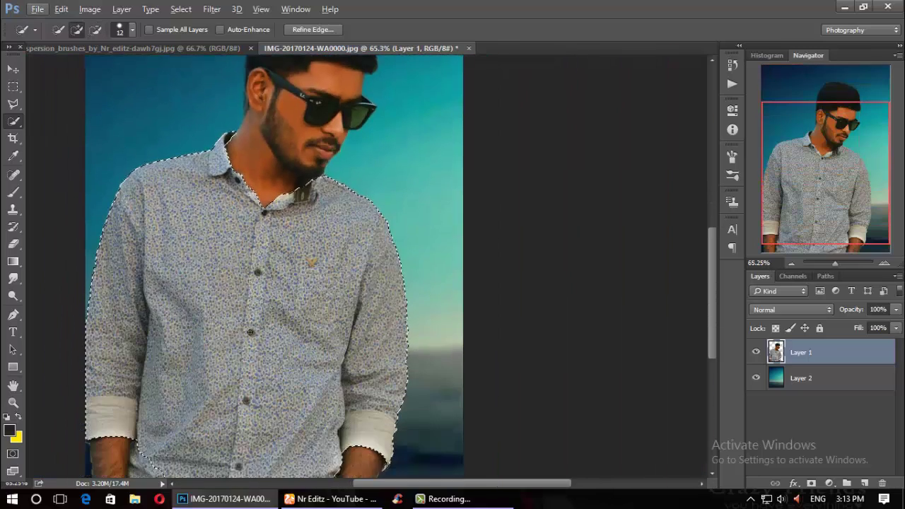
scroll(250, 331, "down", 1)
scroll(255, 334, "down", 2)
scroll(265, 338, "up", 1)
scroll(270, 339, "up", 1)
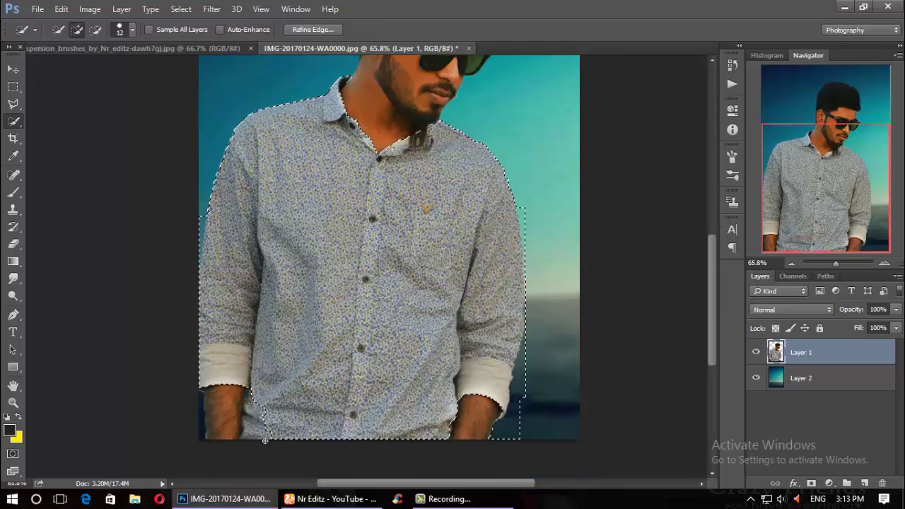
left_click_drag(270, 420, 253, 391)
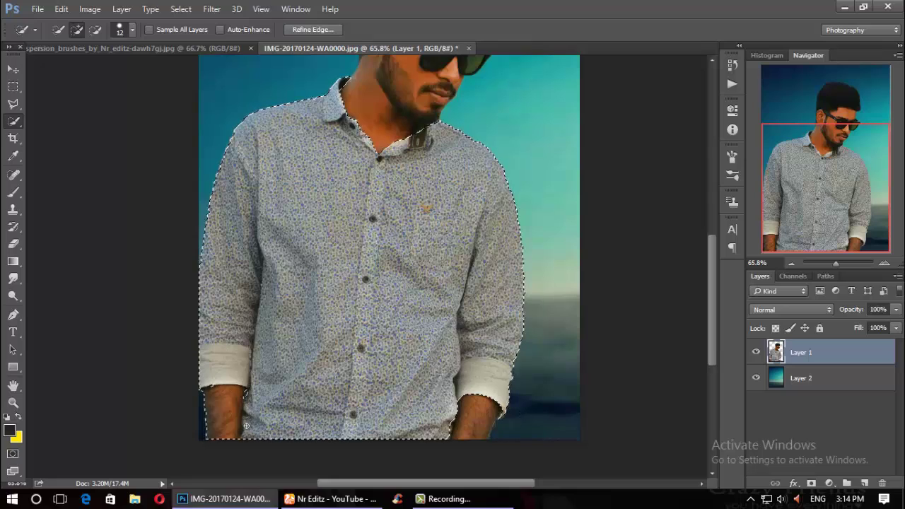
left_click(62, 8)
left_click(89, 34)
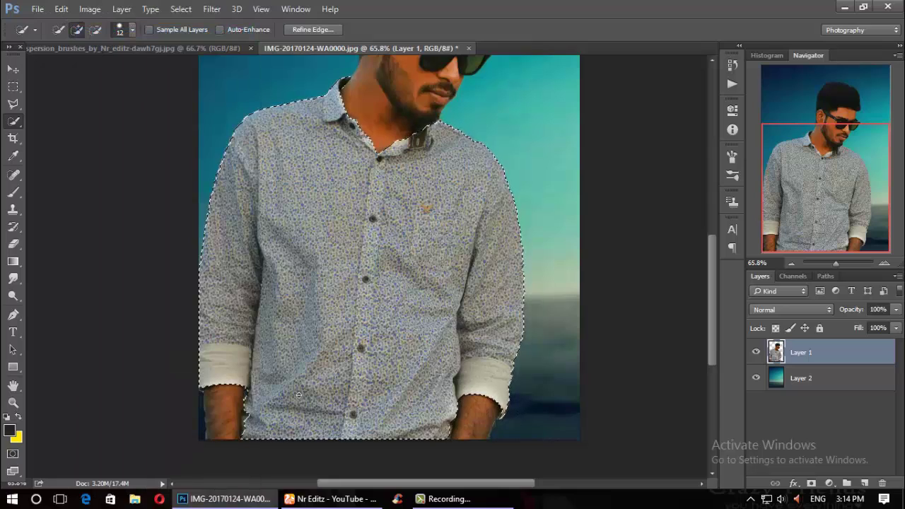
scroll(201, 360, "up", 2)
scroll(200, 359, "up", 2)
scroll(201, 360, "down", 1)
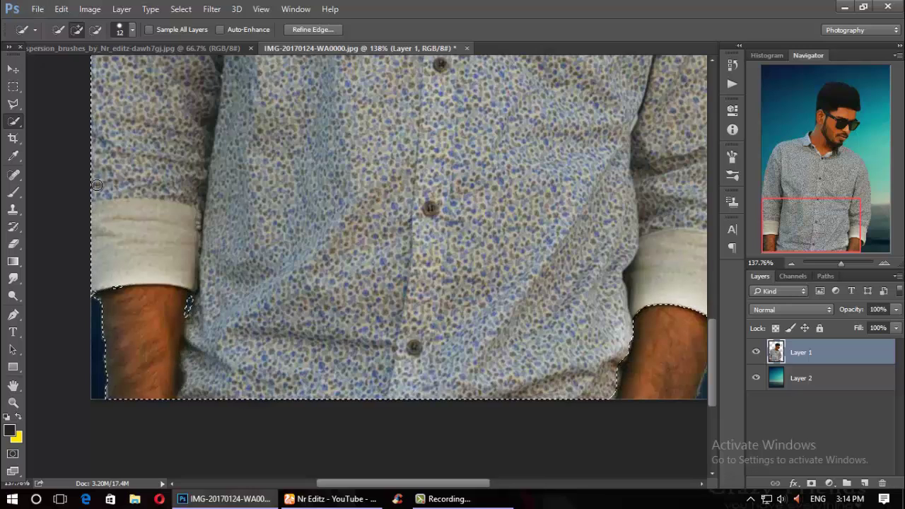
Step: Subtract the left forearm from the shirt selection, then return to Add mode
left_click(96, 29)
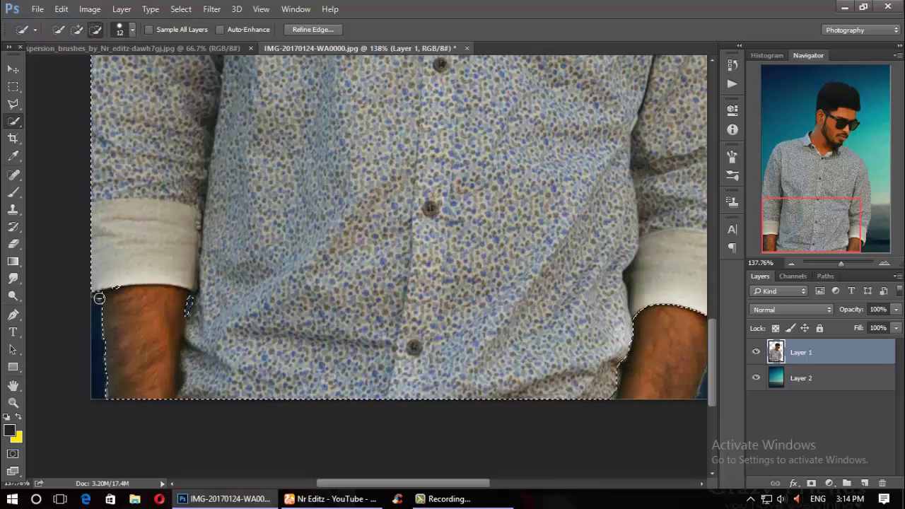
left_click_drag(130, 296, 169, 297)
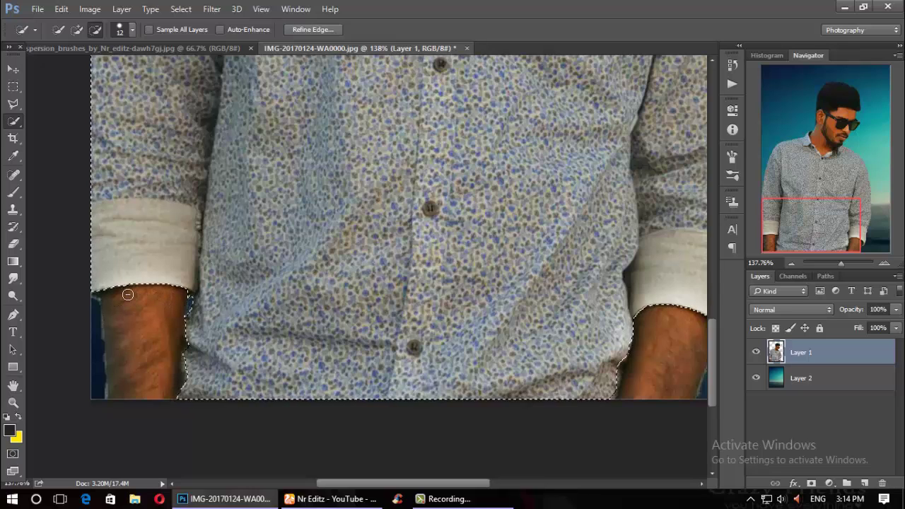
left_click(77, 29)
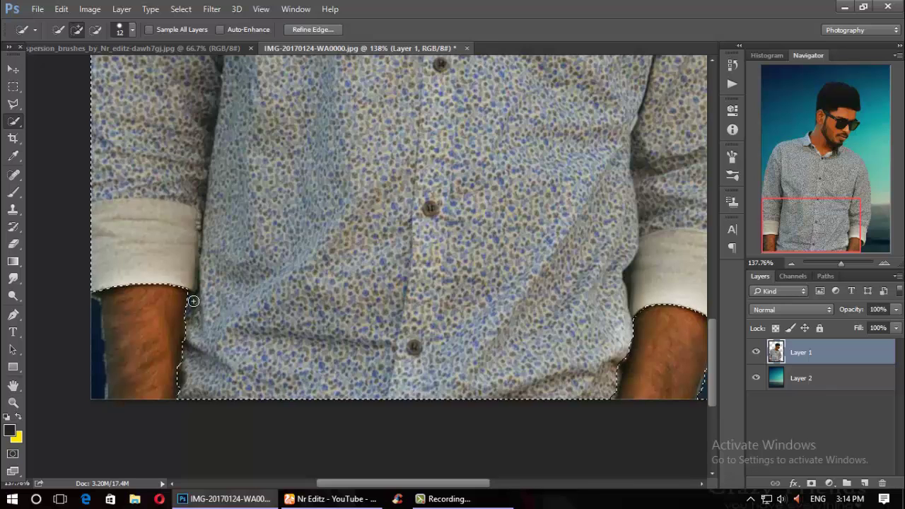
scroll(193, 302, "down", 2)
scroll(206, 321, "down", 1)
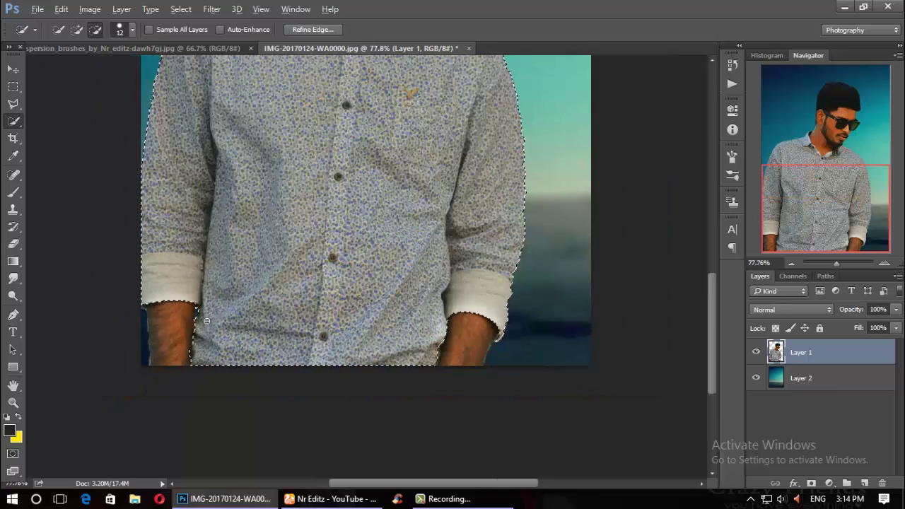
scroll(206, 321, "down", 1)
scroll(212, 283, "down", 1)
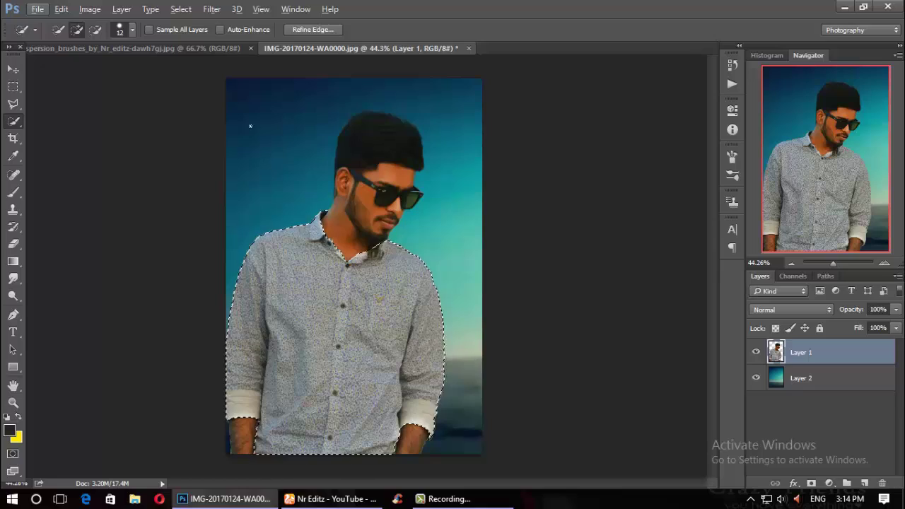
scroll(309, 270, "up", 2)
scroll(309, 269, "down", 1)
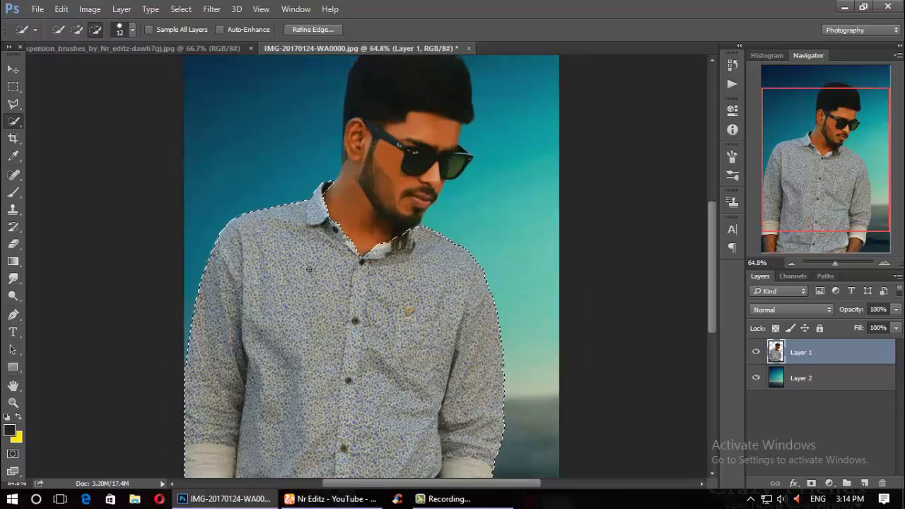
scroll(309, 269, "up", 2)
scroll(309, 270, "up", 2)
scroll(309, 269, "down", 3)
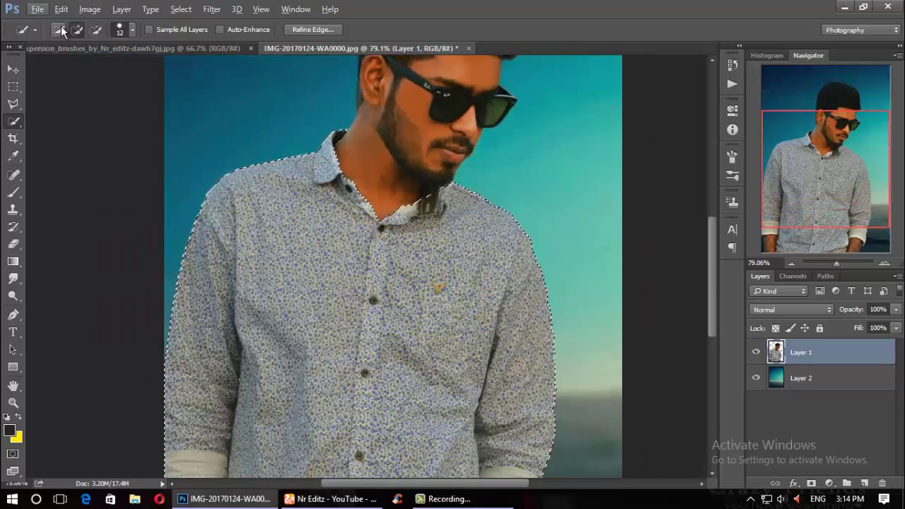
Step: Colorize the shirt in Hue/Saturation with a rough darkened cyan tint
left_click(89, 8)
mouse_move(107, 42)
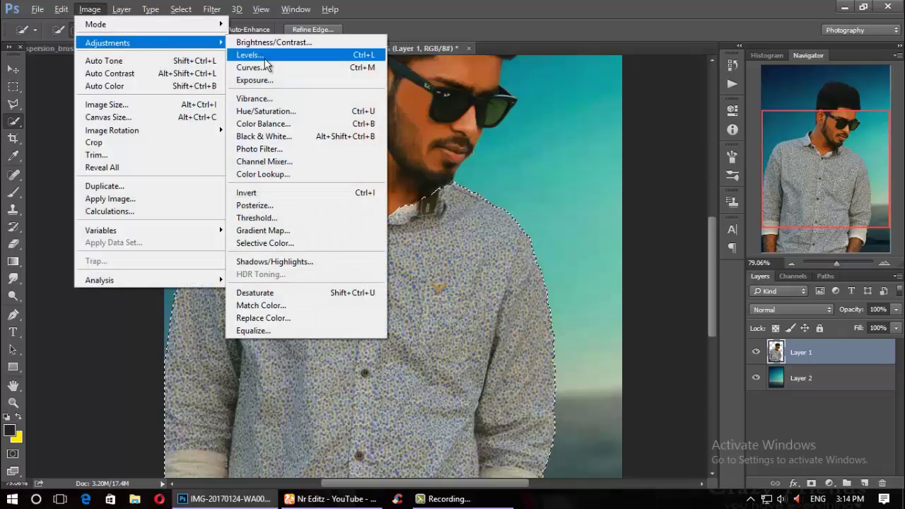
left_click(265, 117)
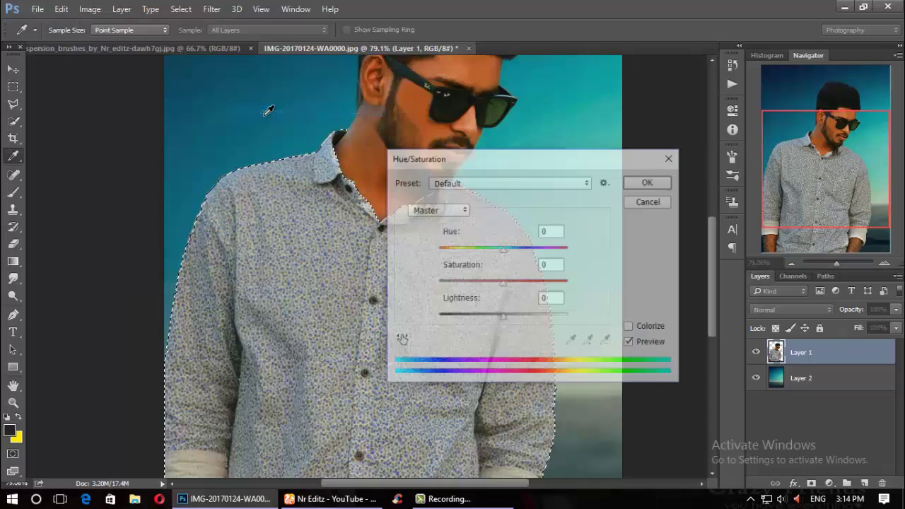
left_click(631, 328)
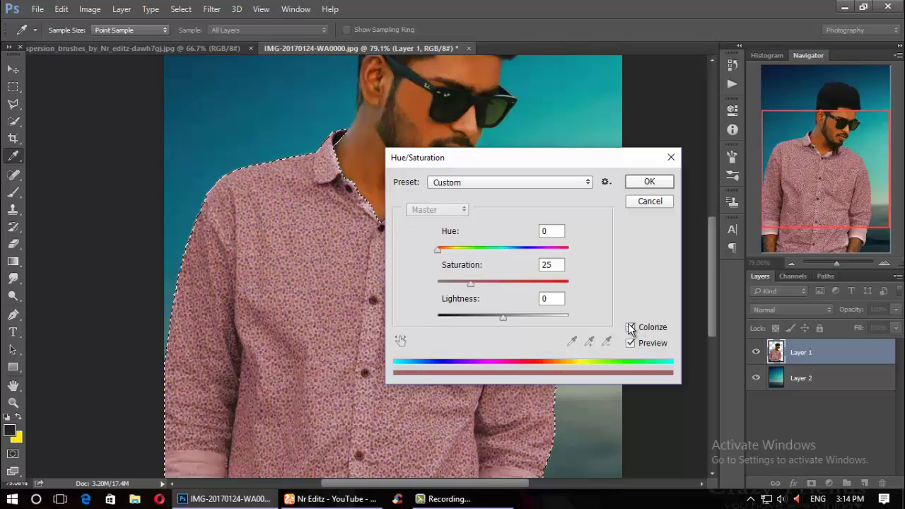
left_click_drag(437, 248, 513, 249)
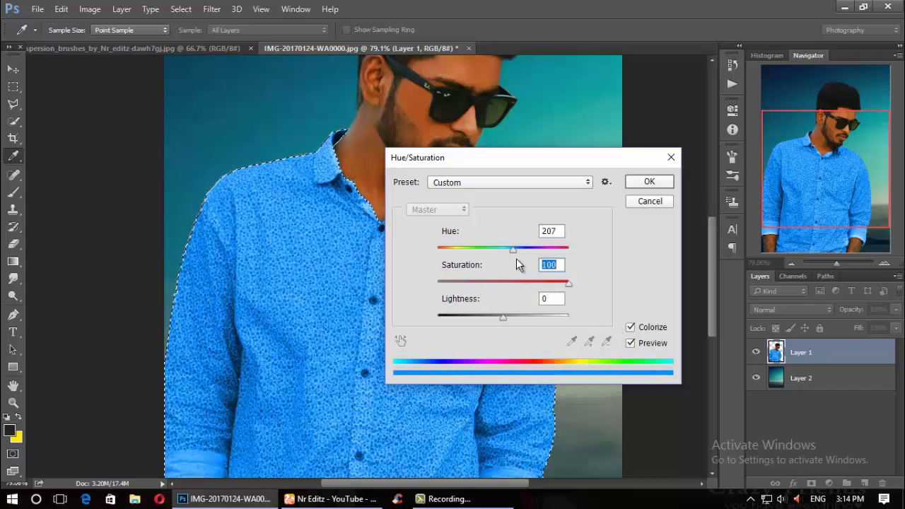
left_click_drag(514, 249, 503, 249)
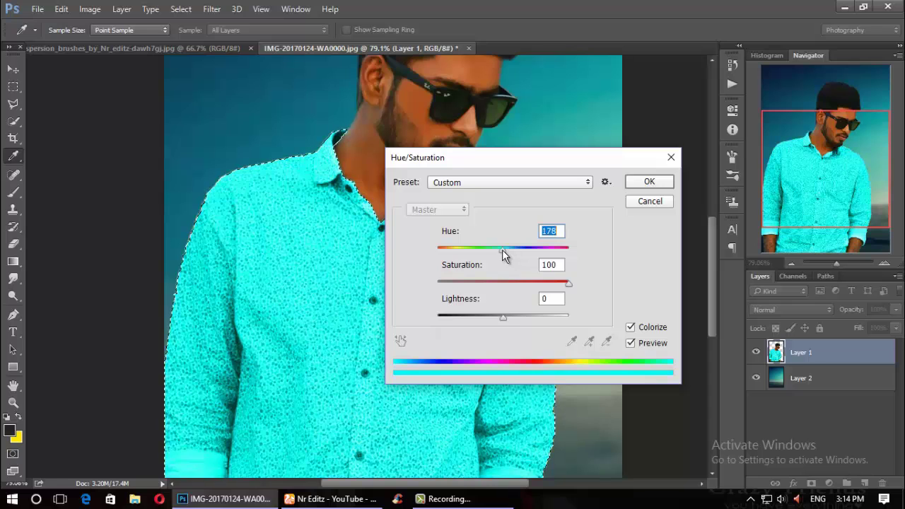
left_click_drag(501, 320, 473, 322)
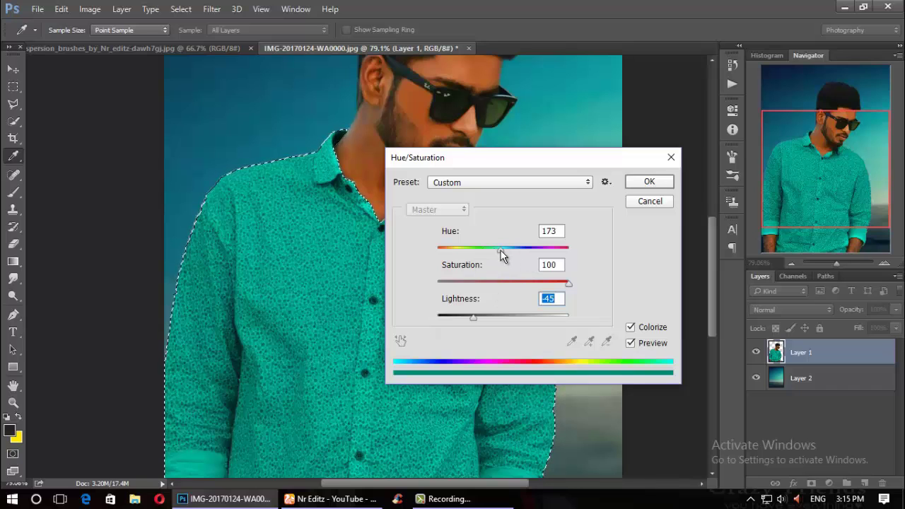
Step: Fine-tune the colorize to Hue 176, Saturation 100, Lightness -47 and apply it
left_click_drag(500, 250, 502, 251)
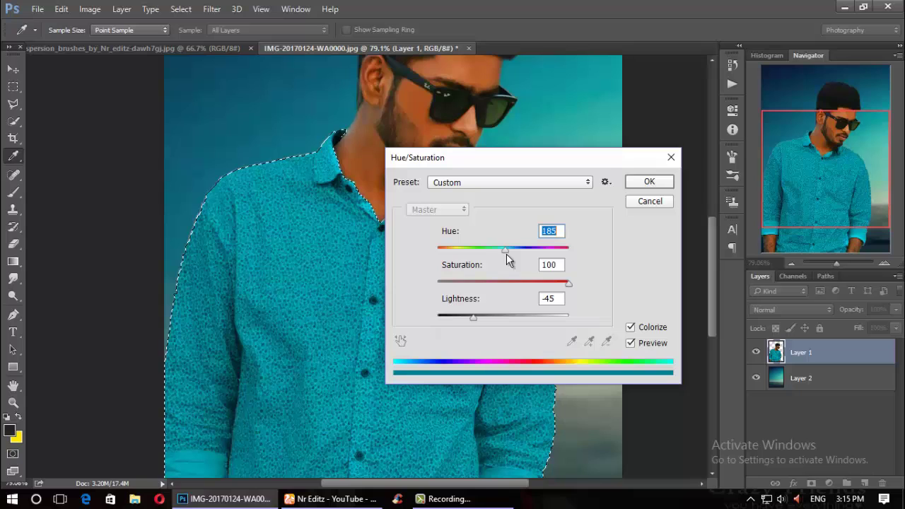
left_click_drag(507, 258, 501, 258)
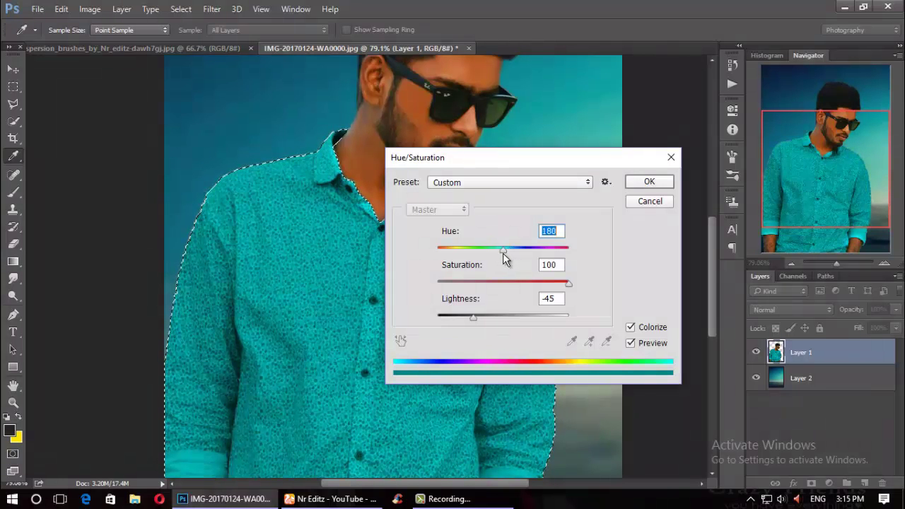
left_click_drag(476, 317, 476, 316)
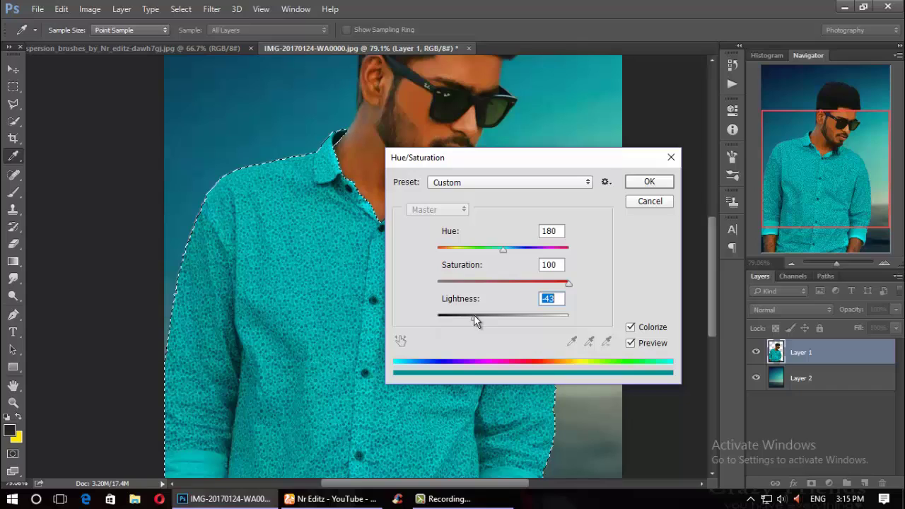
left_click_drag(475, 315, 473, 314)
left_click_drag(504, 249, 499, 255)
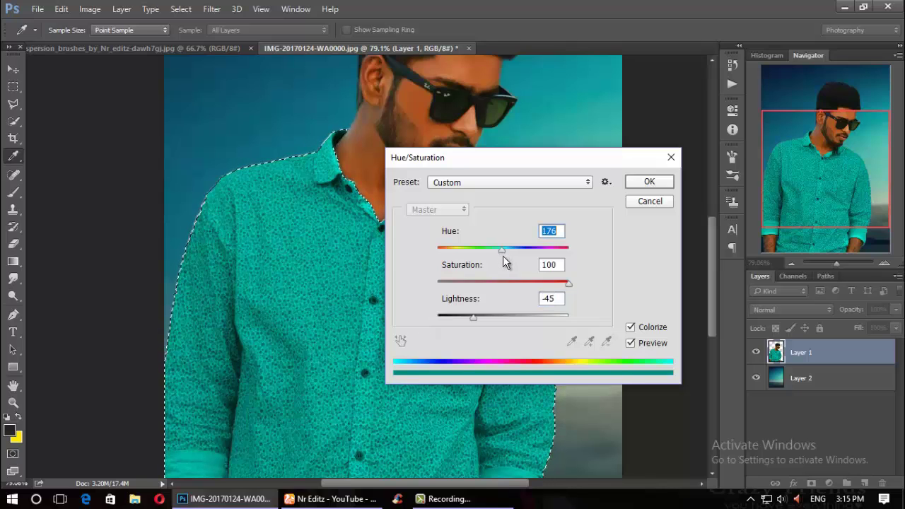
left_click_drag(505, 250, 504, 253)
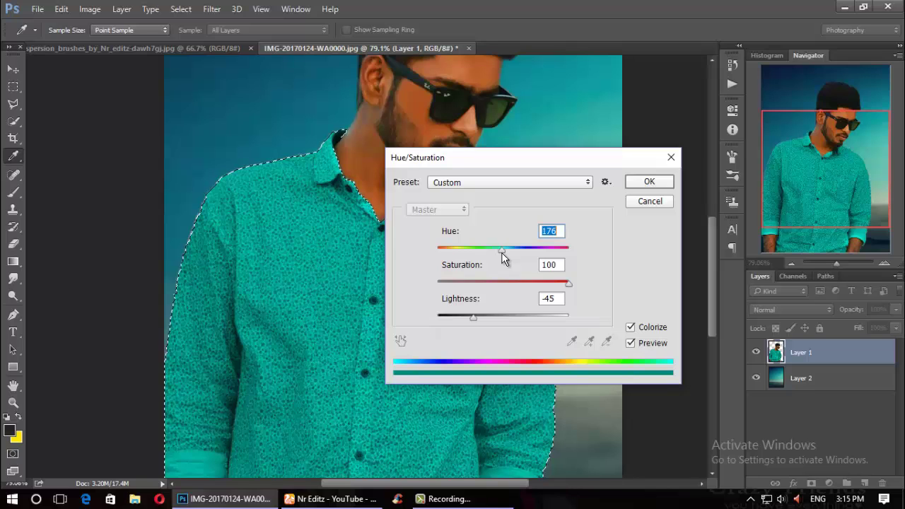
left_click_drag(470, 314, 472, 315)
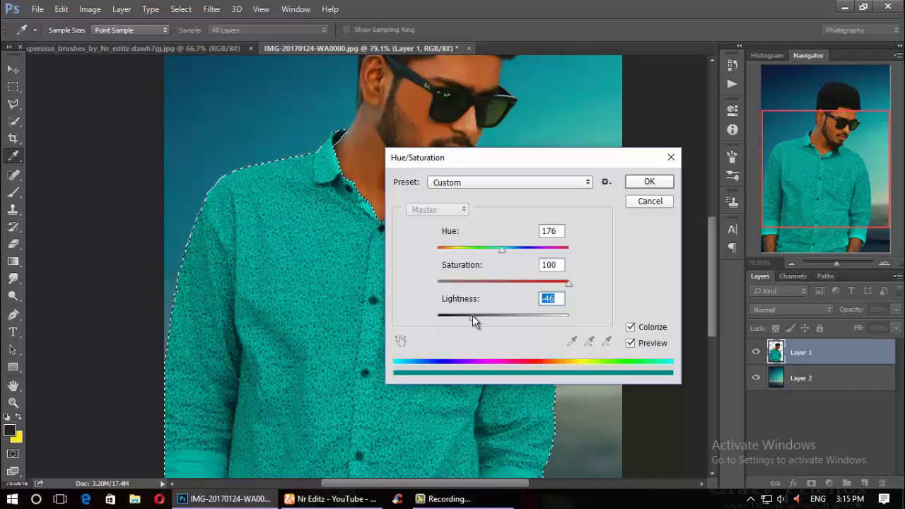
left_click_drag(472, 316, 472, 317)
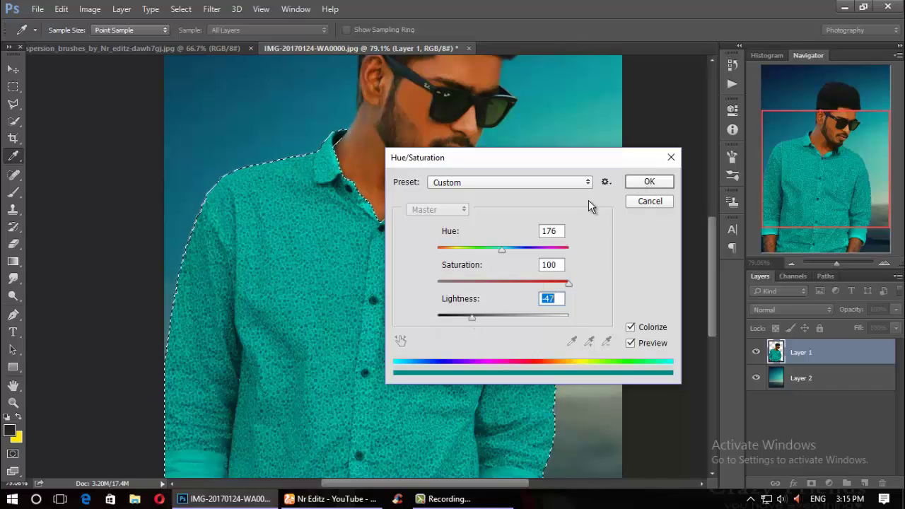
left_click(631, 184)
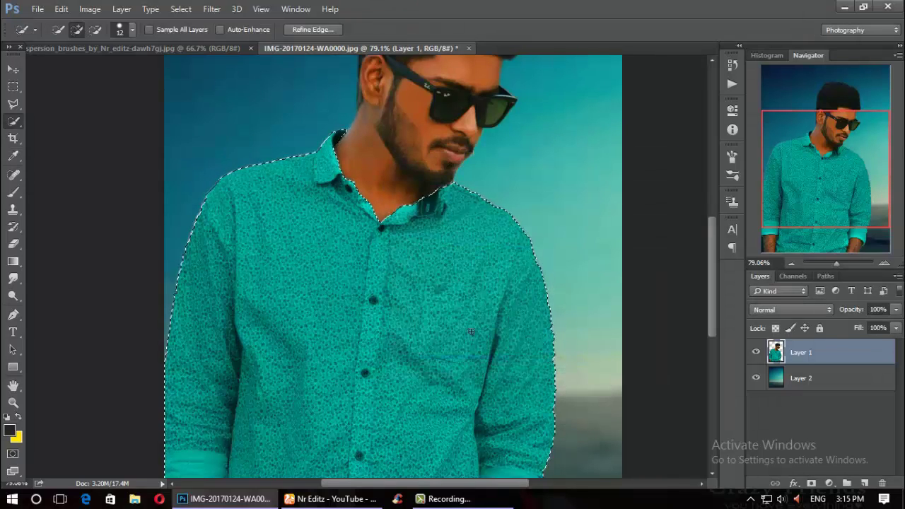
Step: Fit the image in the window and clear the existing shirt selection
key("ctrl+0")
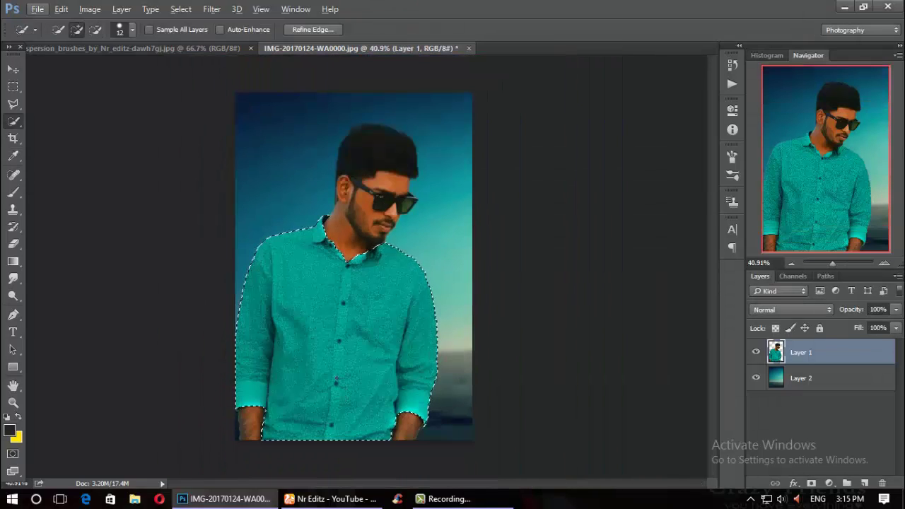
left_click(96, 29)
left_click(133, 29)
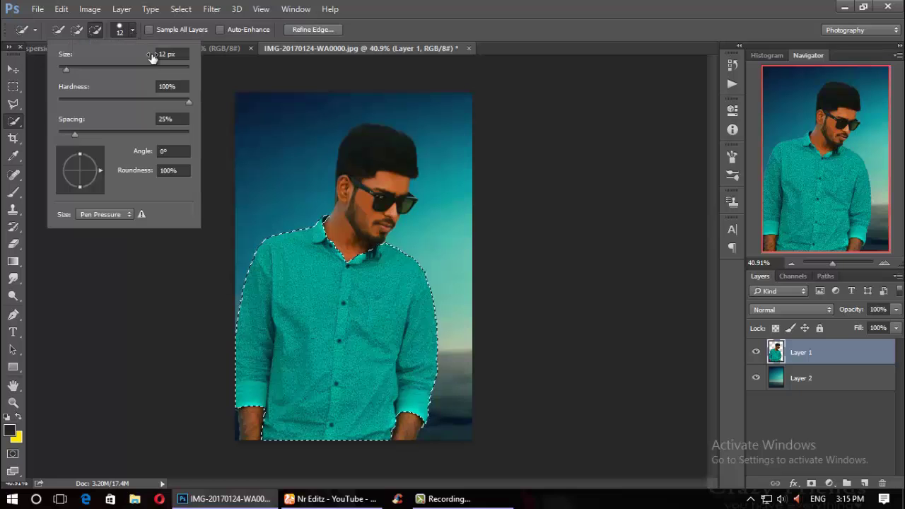
type("282")
left_click_drag(297, 280, 249, 312)
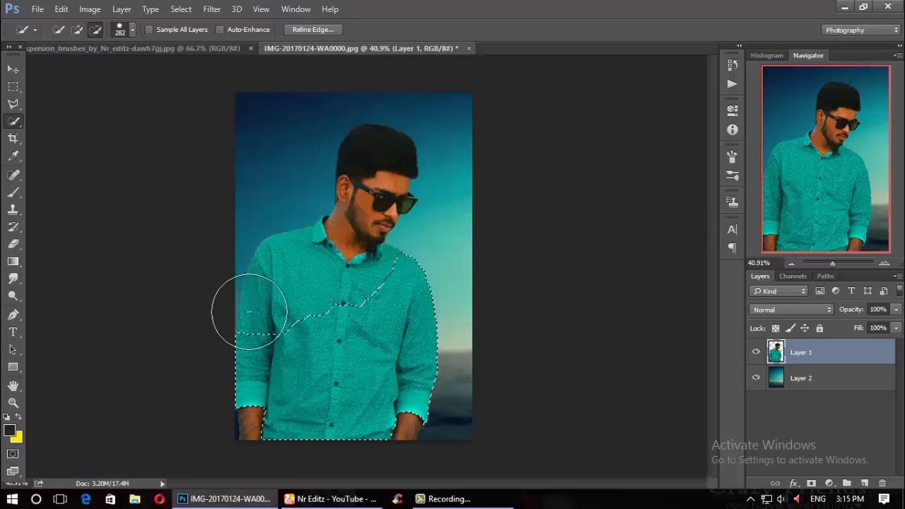
key("ctrl+d")
scroll(327, 384, "up", 2)
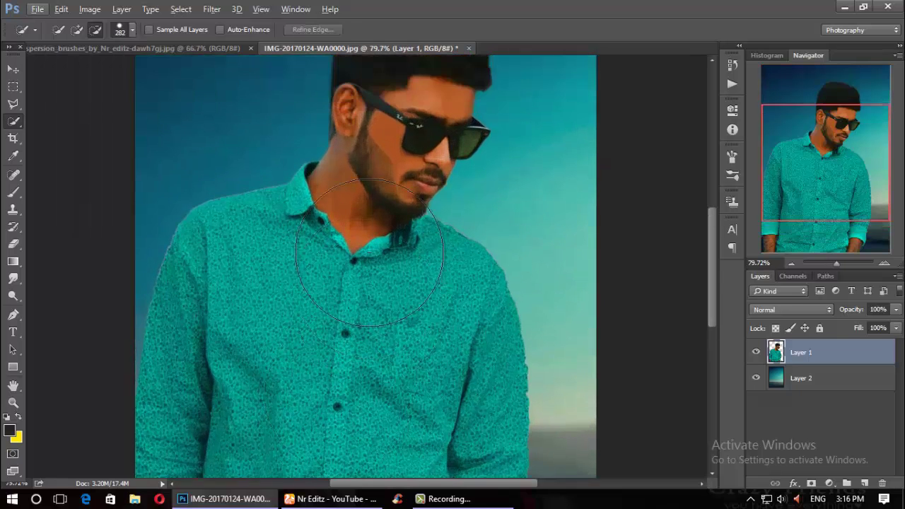
scroll(343, 233, "up", 1)
scroll(475, 273, "up", 1)
scroll(424, 192, "up", 1)
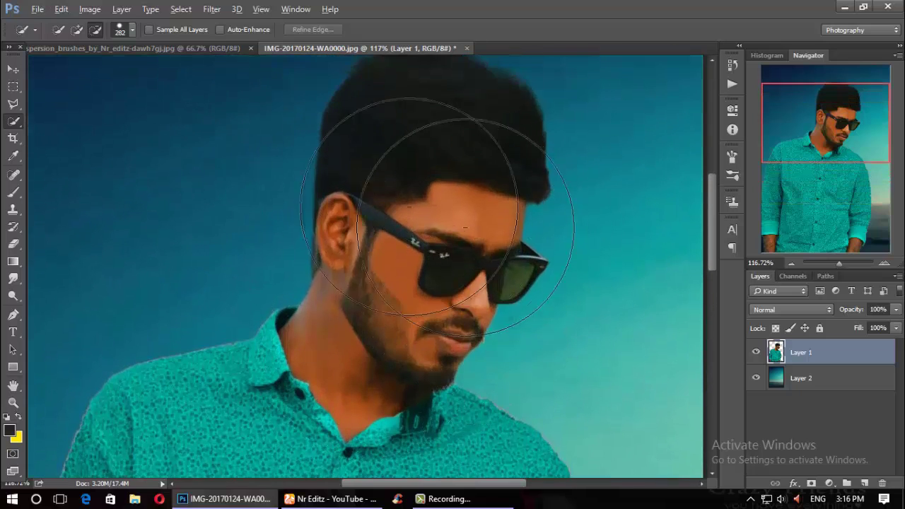
Step: With a 46 px brush in Add mode, select the left and right lenses
left_click(77, 30)
left_click(131, 33)
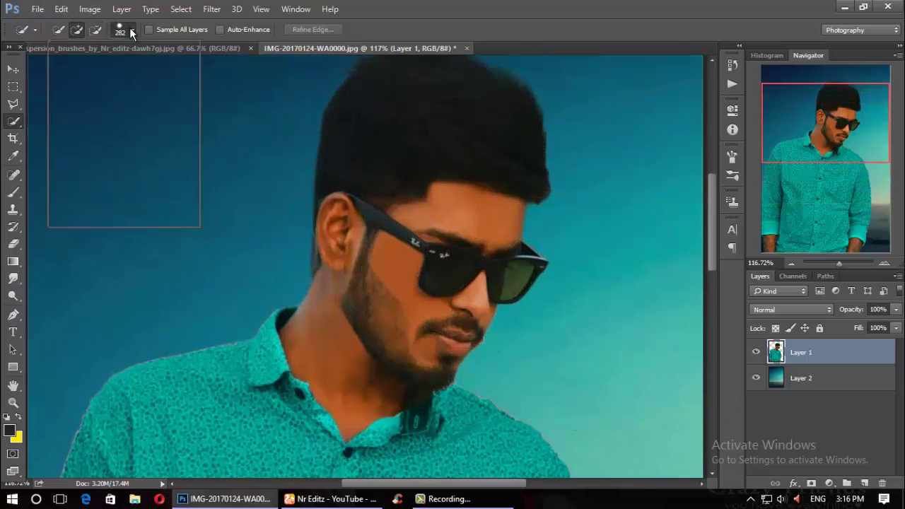
left_click_drag(95, 72, 71, 73)
left_click(450, 274)
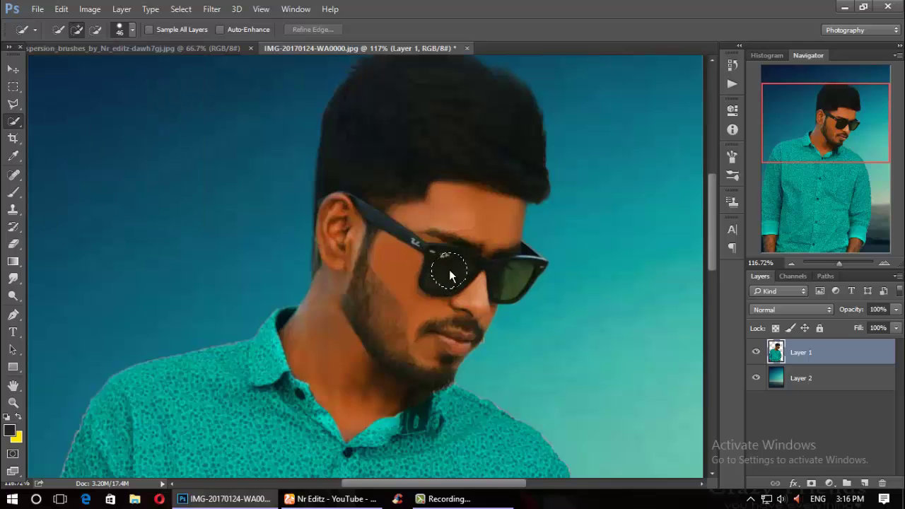
left_click(450, 275)
scroll(444, 266, "up", 3)
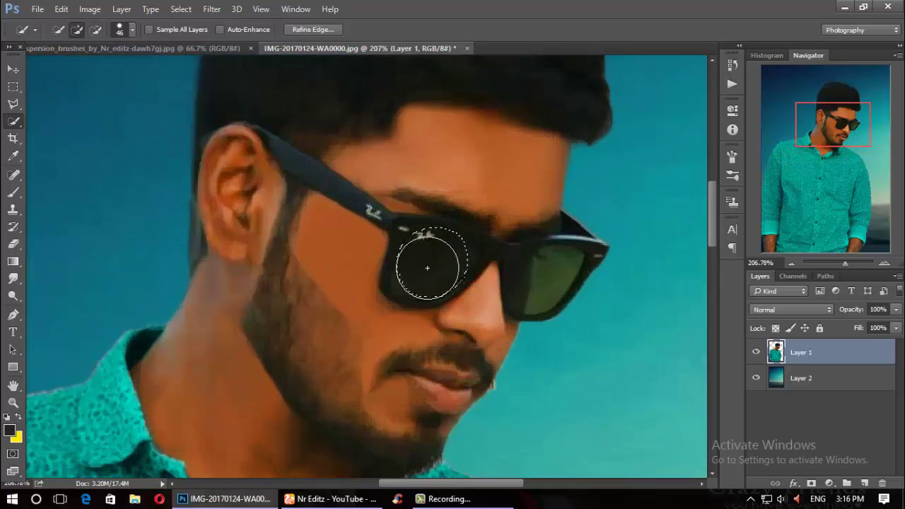
left_click(423, 268)
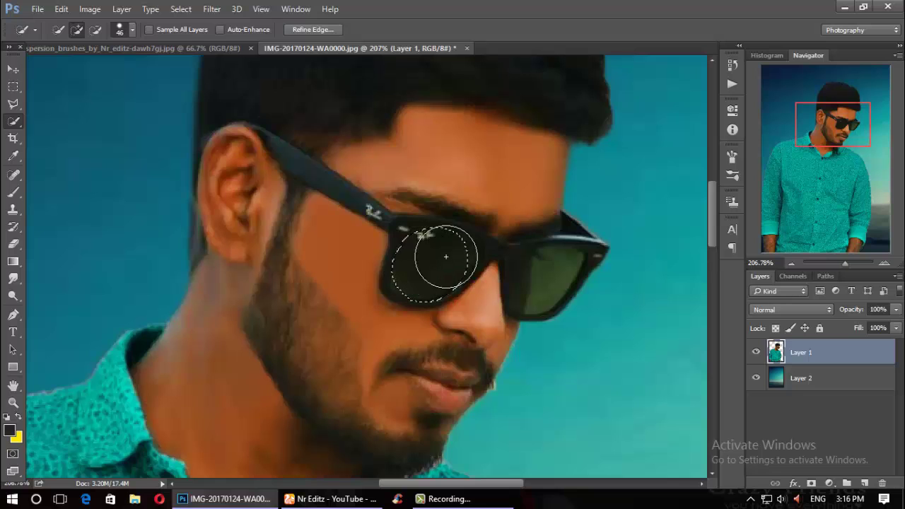
left_click(575, 285)
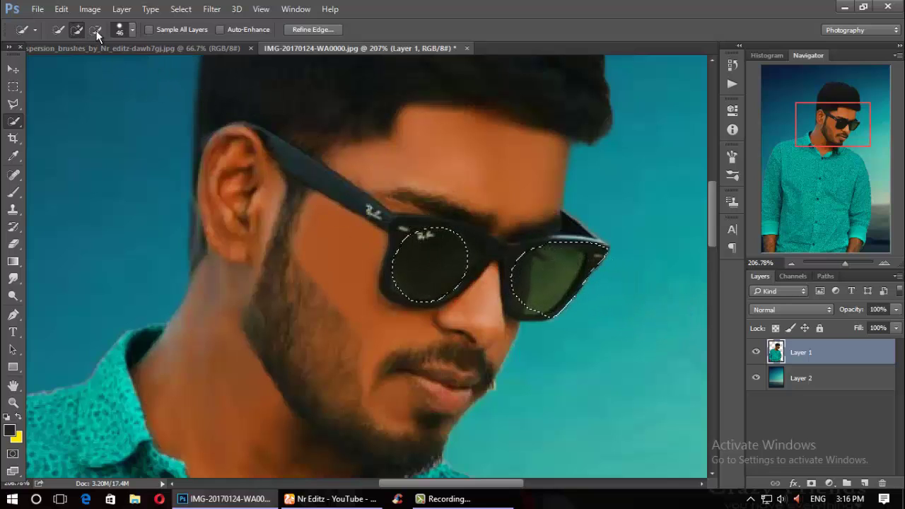
Step: With a 25 px brush, extend both lens selections out to their edges
left_click(131, 29)
left_click_drag(79, 68, 74, 68)
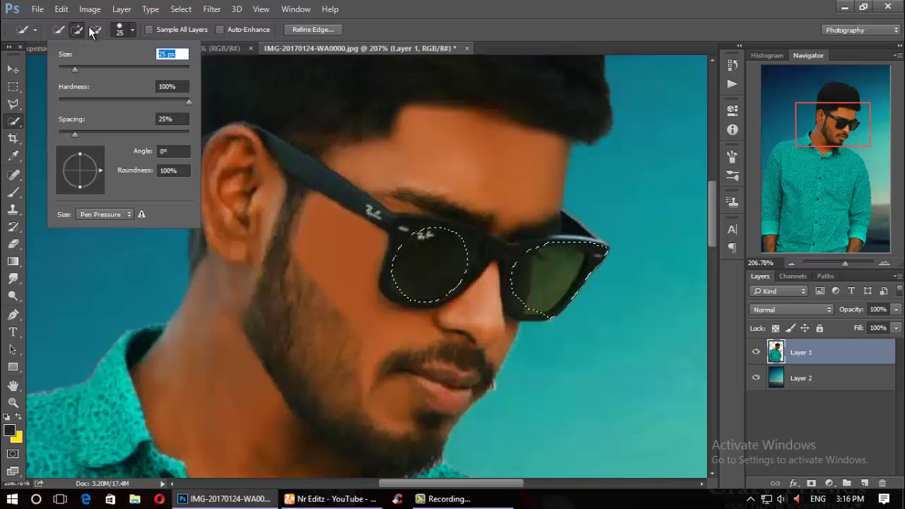
left_click(134, 29)
scroll(378, 266, "up", 2)
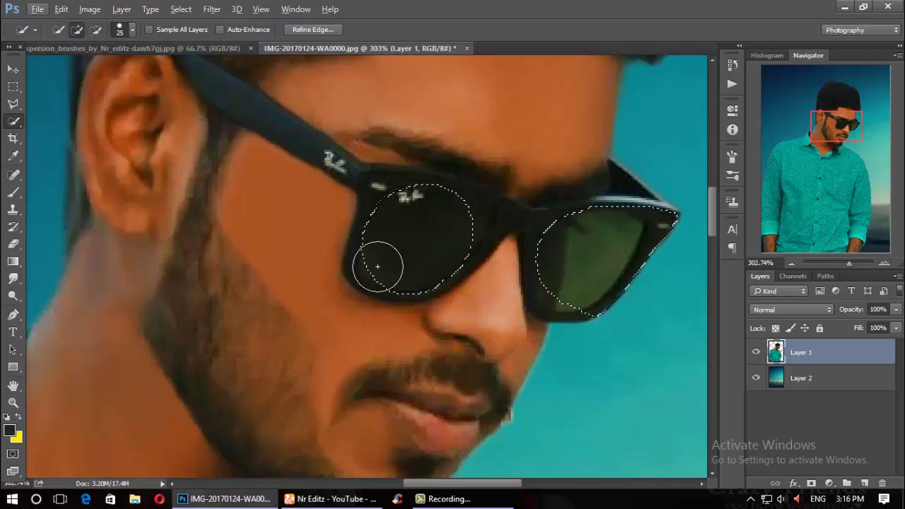
left_click(377, 266)
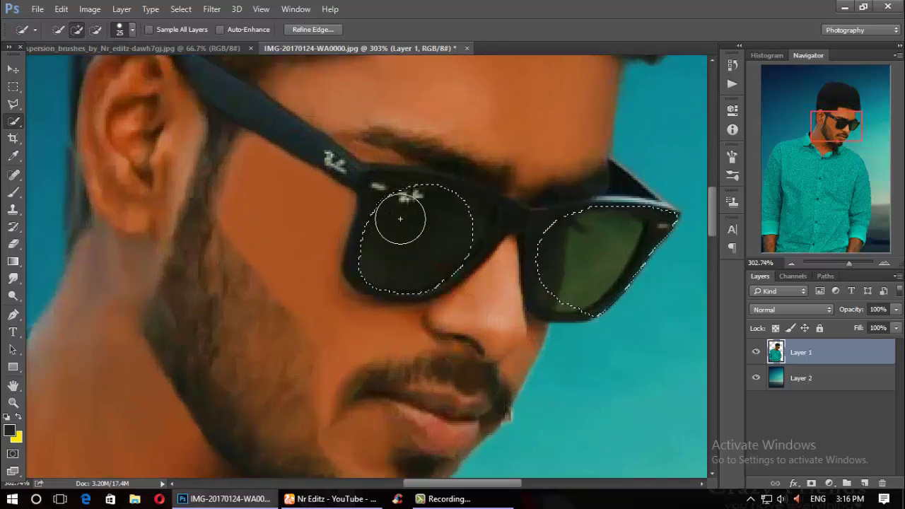
left_click(460, 223)
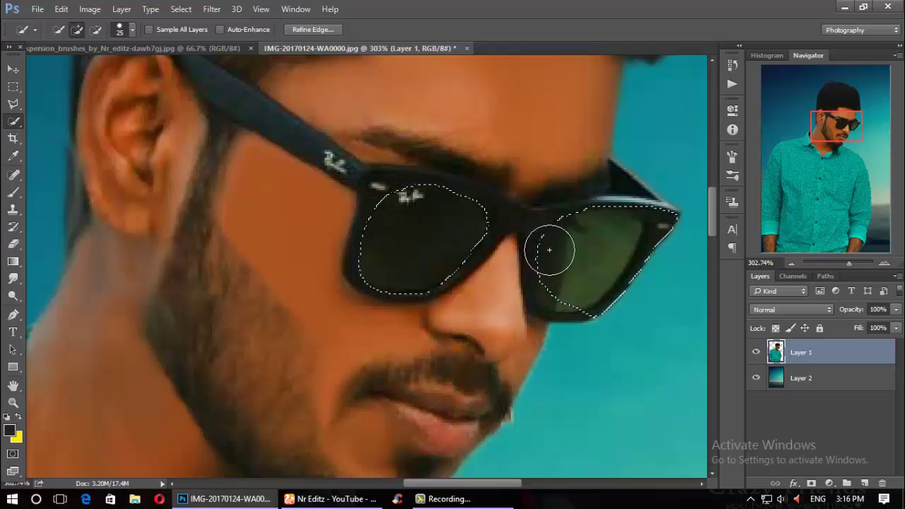
left_click_drag(549, 250, 566, 283)
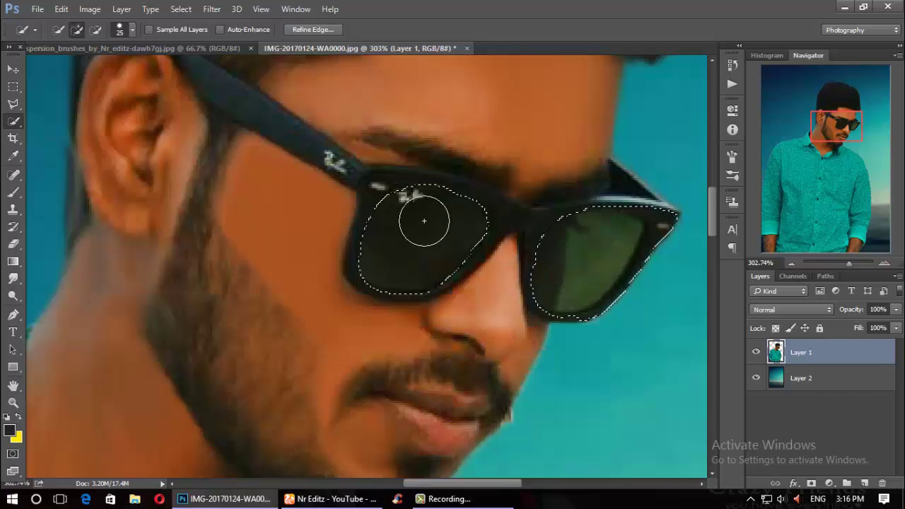
Step: Subtract the frame corner and lower-right overflow from the right lens selection
left_click(95, 30)
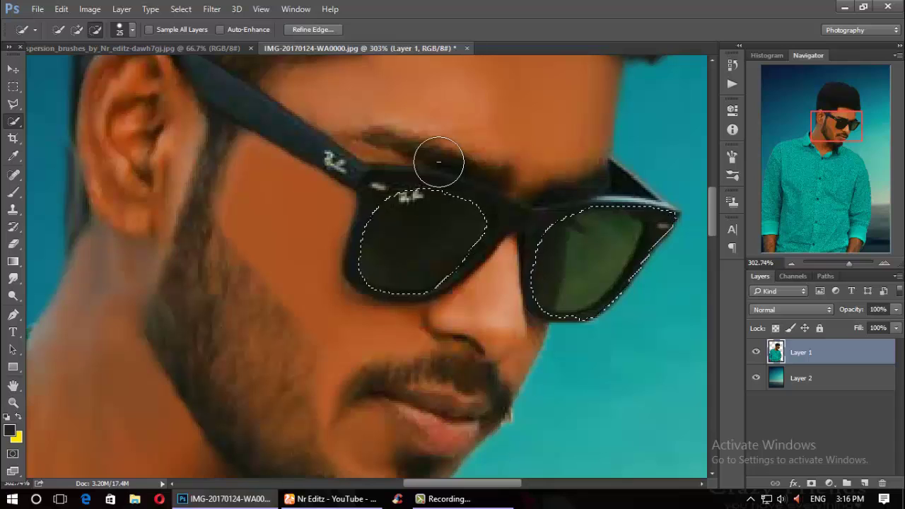
mouse_move(612, 185)
left_mouse_down()
mouse_move(667, 196)
mouse_move(676, 254)
left_mouse_up()
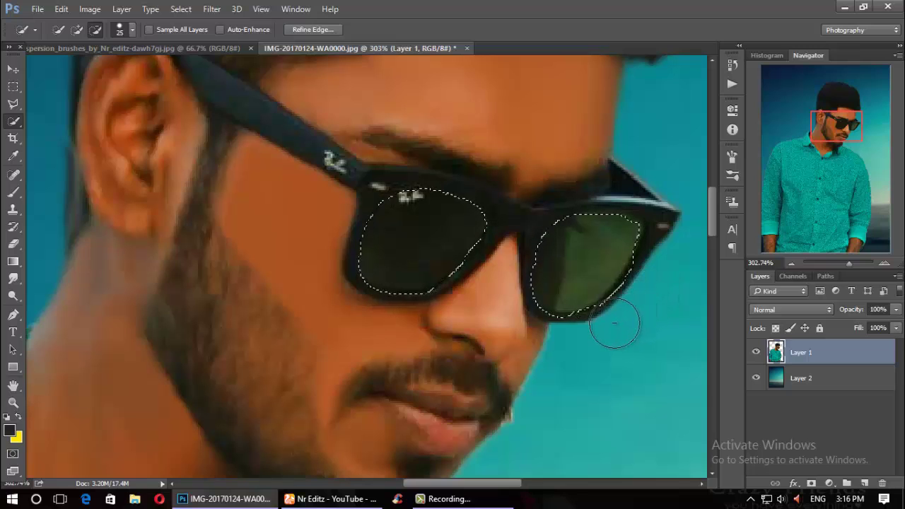
mouse_move(612, 329)
left_mouse_down()
mouse_move(539, 339)
mouse_move(516, 303)
left_mouse_up()
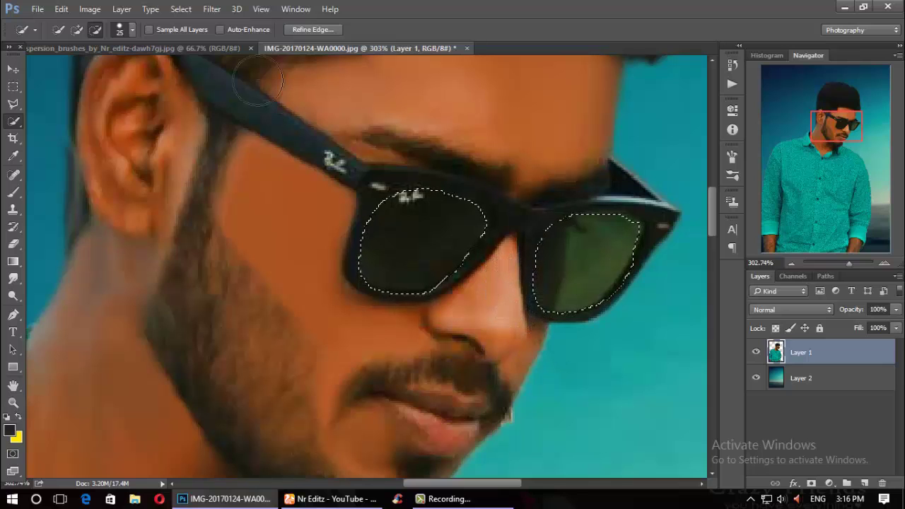
left_click(78, 29)
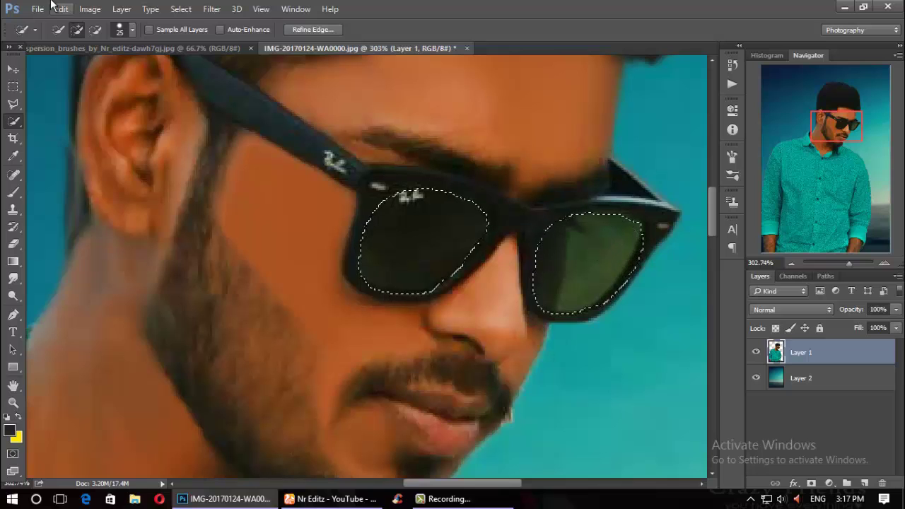
Step: With a 10 px brush, refine the right lens selection along its upper-right edge
left_click(119, 30)
left_click_drag(74, 67, 71, 66)
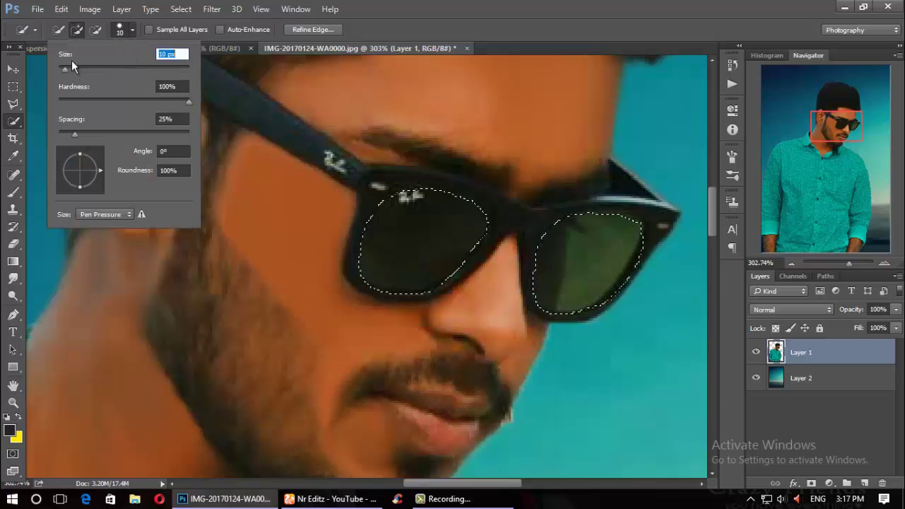
left_click(132, 29)
mouse_move(664, 243)
left_mouse_down()
mouse_move(616, 306)
mouse_move(636, 276)
left_mouse_up()
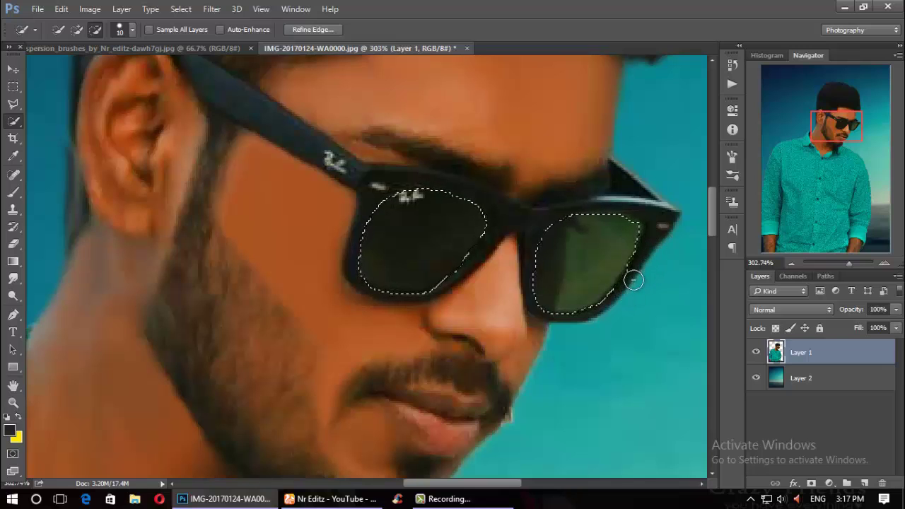
left_click(77, 30)
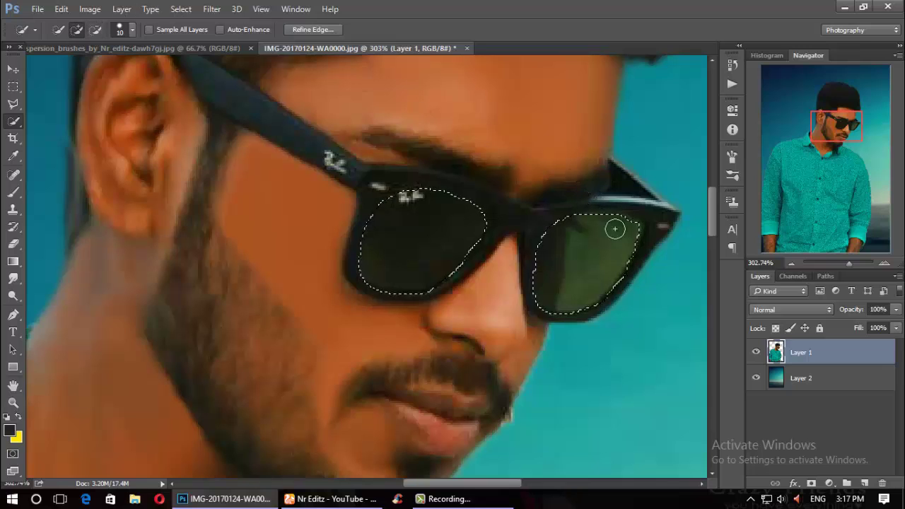
mouse_move(632, 236)
left_mouse_down()
mouse_move(629, 228)
mouse_move(624, 241)
mouse_move(587, 247)
mouse_move(602, 210)
left_mouse_up()
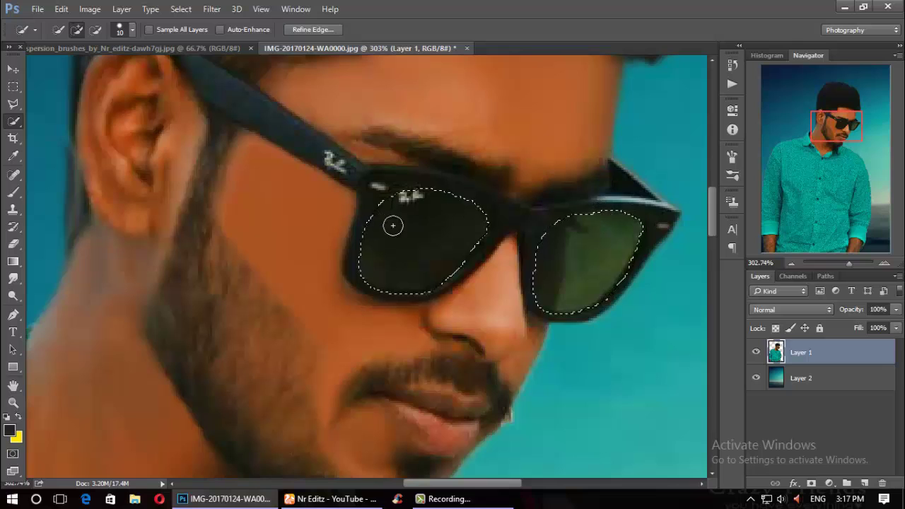
left_click(96, 31)
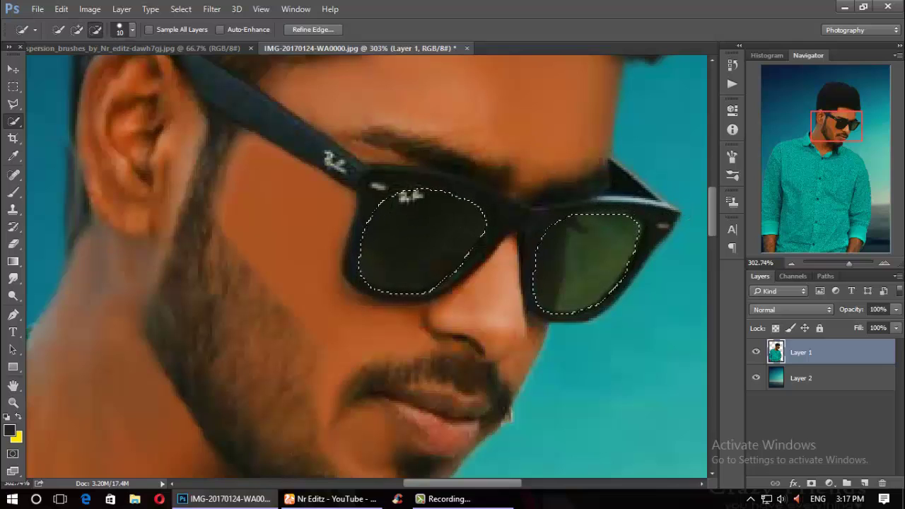
left_click(77, 29)
key("alt")
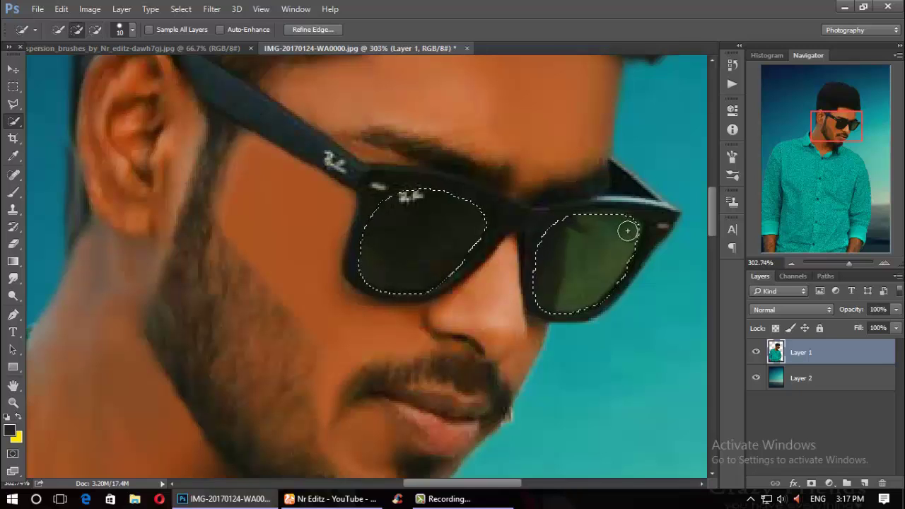
scroll(609, 242, "down", 2)
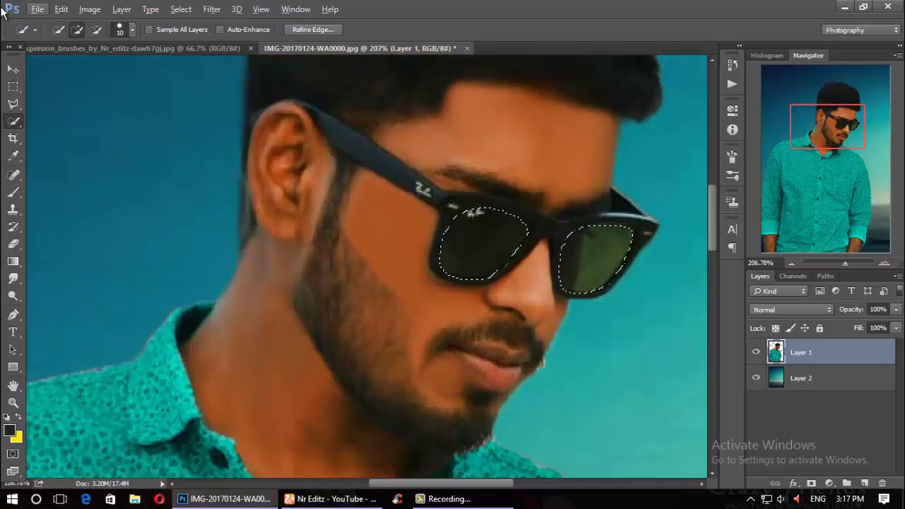
Step: Colourise the selected lenses with Hue/Saturation: Hue 169, Saturation 99, Lightness +22
left_click(89, 9)
mouse_move(108, 43)
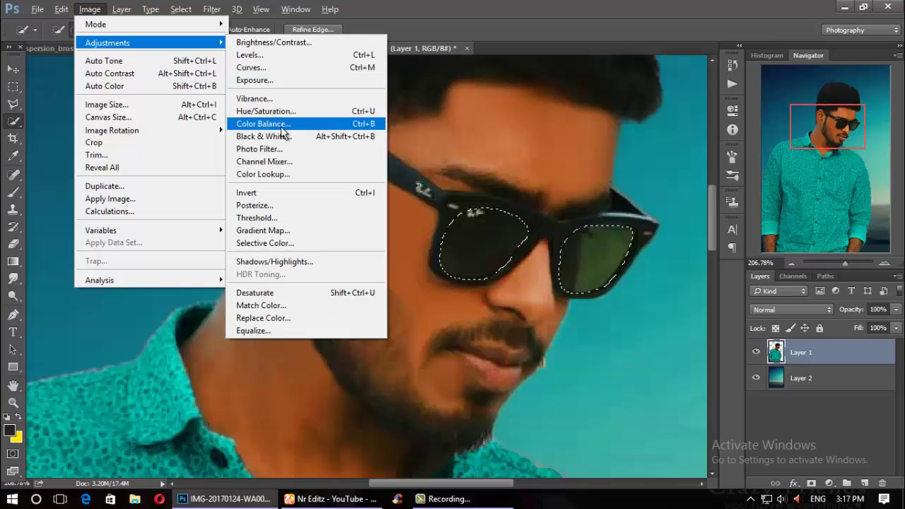
left_click(281, 111)
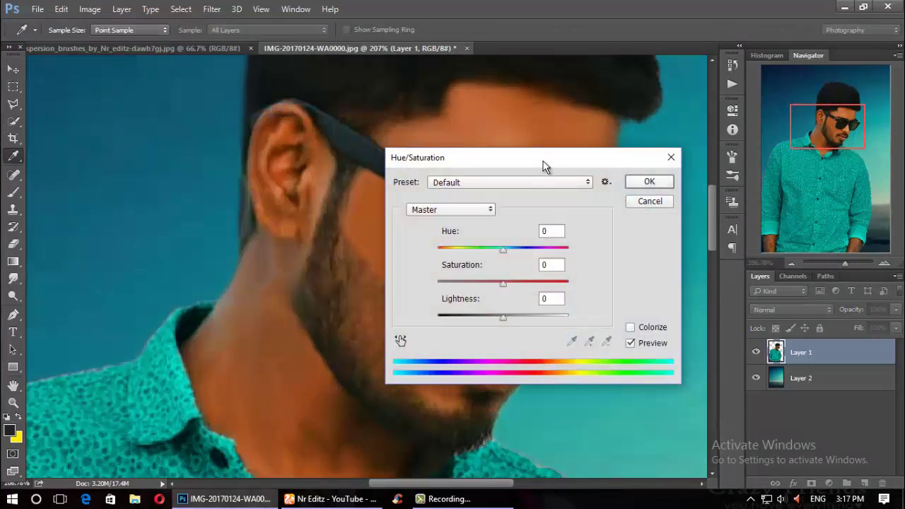
left_click_drag(545, 166, 775, 223)
left_click(735, 308)
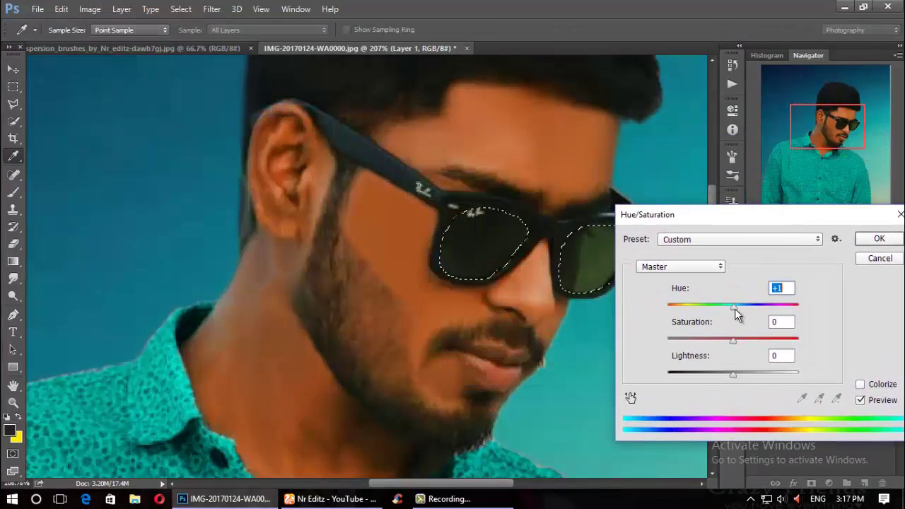
left_click_drag(734, 308, 757, 311)
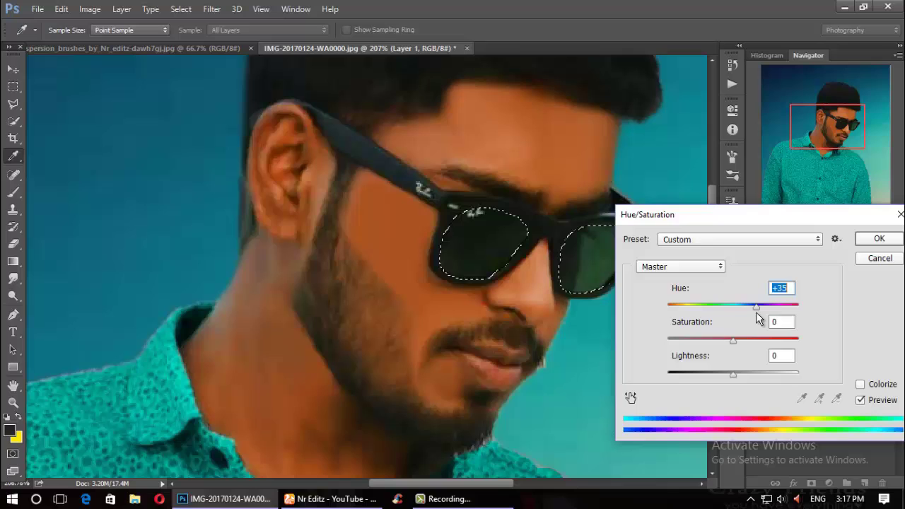
left_click(860, 384)
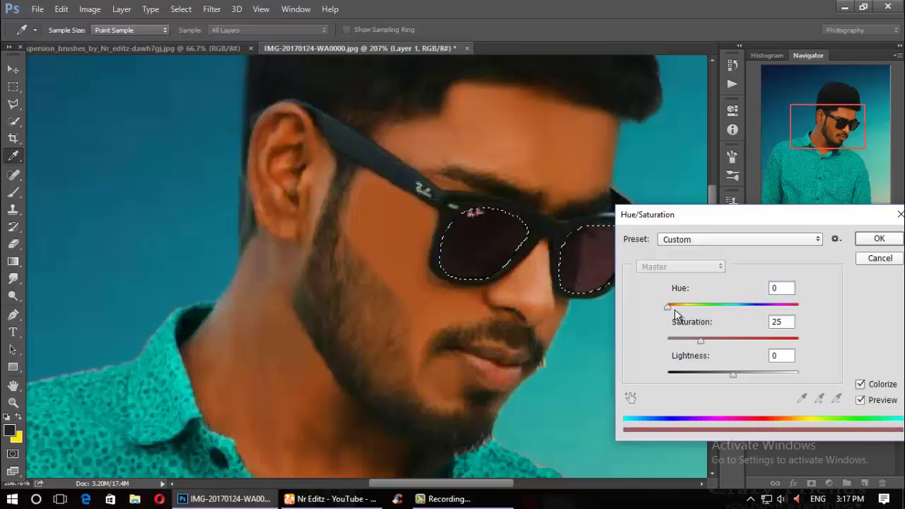
mouse_move(671, 310)
left_mouse_down()
mouse_move(709, 310)
mouse_move(799, 340)
left_mouse_up()
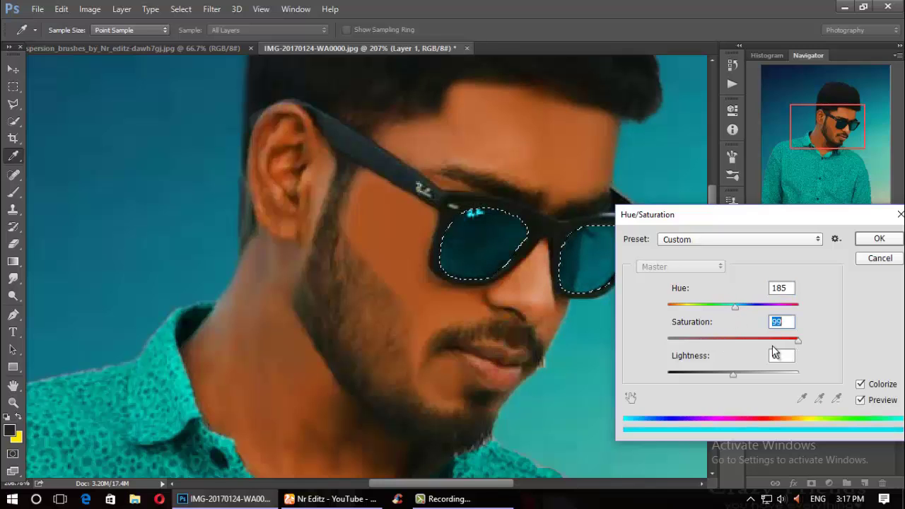
left_click_drag(736, 375, 748, 375)
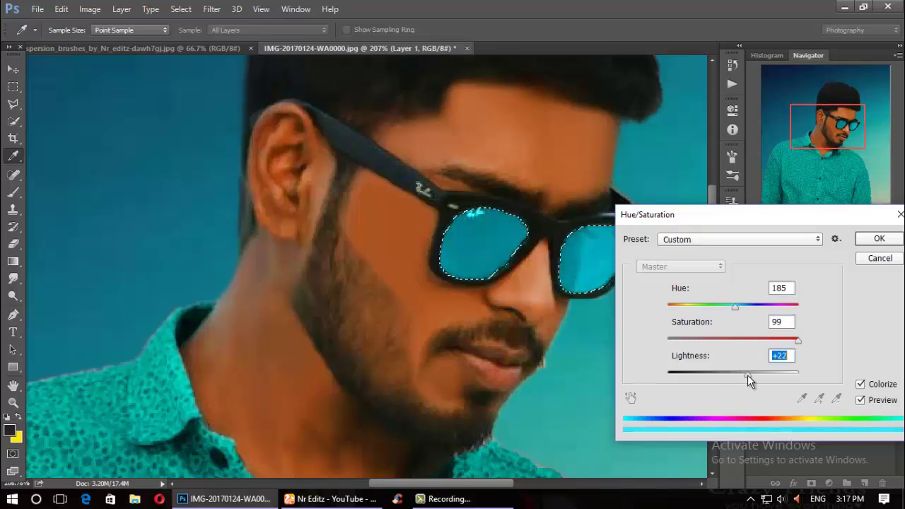
left_click_drag(737, 306, 731, 309)
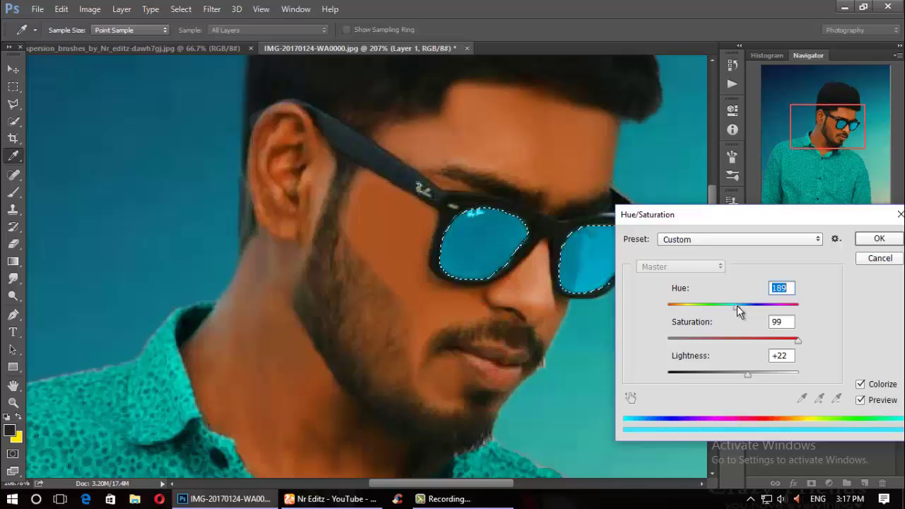
left_click_drag(734, 307, 733, 307)
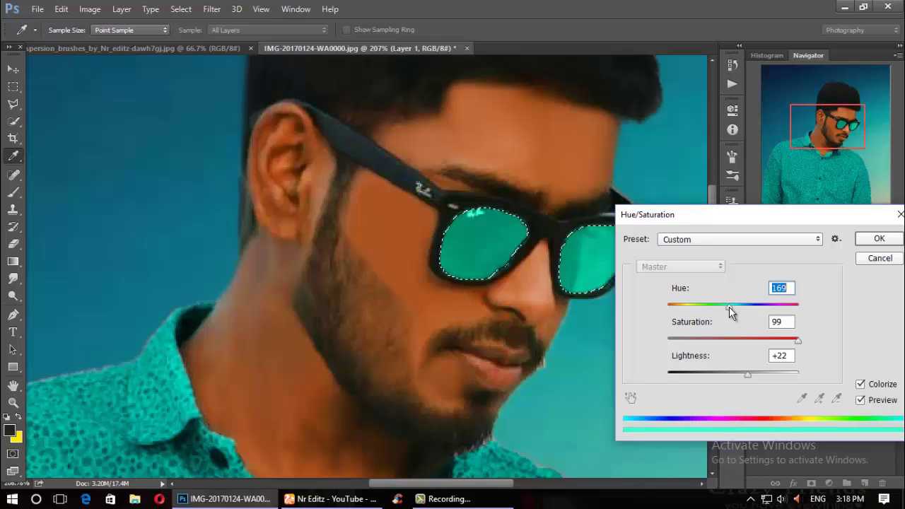
left_click_drag(751, 373, 748, 373)
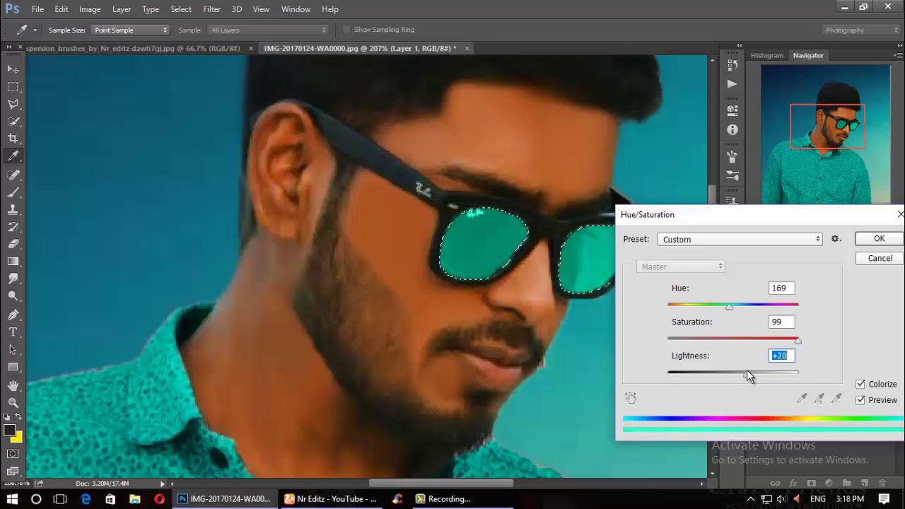
left_click(876, 239)
scroll(477, 282, "down", 5)
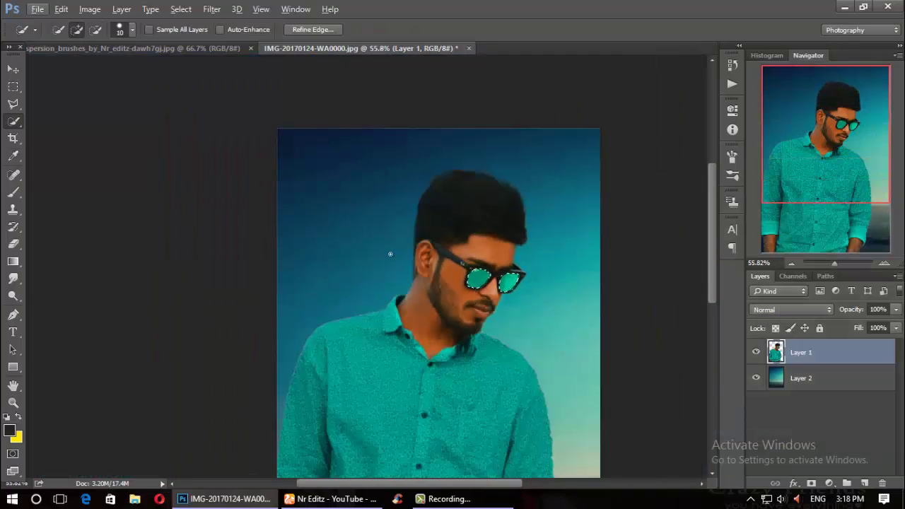
Step: Set the brush size to 141 px
left_click(118, 32)
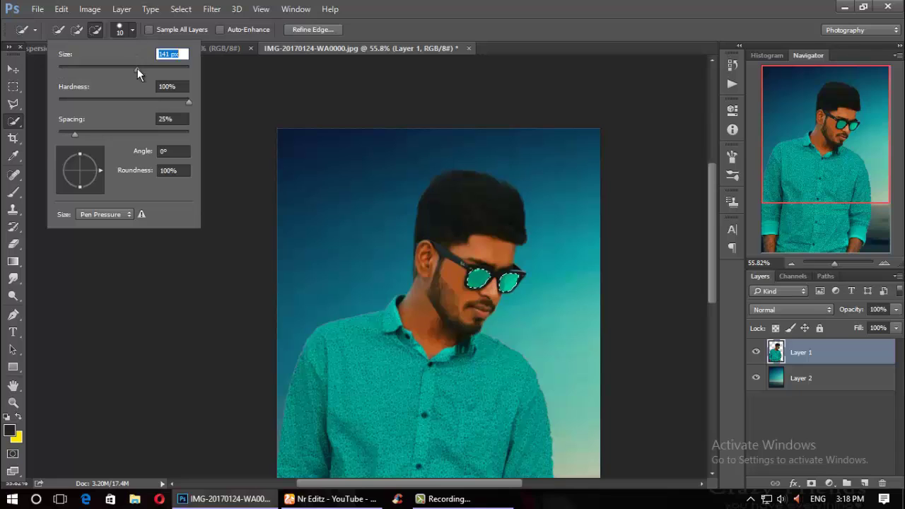
type("141")
key("Return")
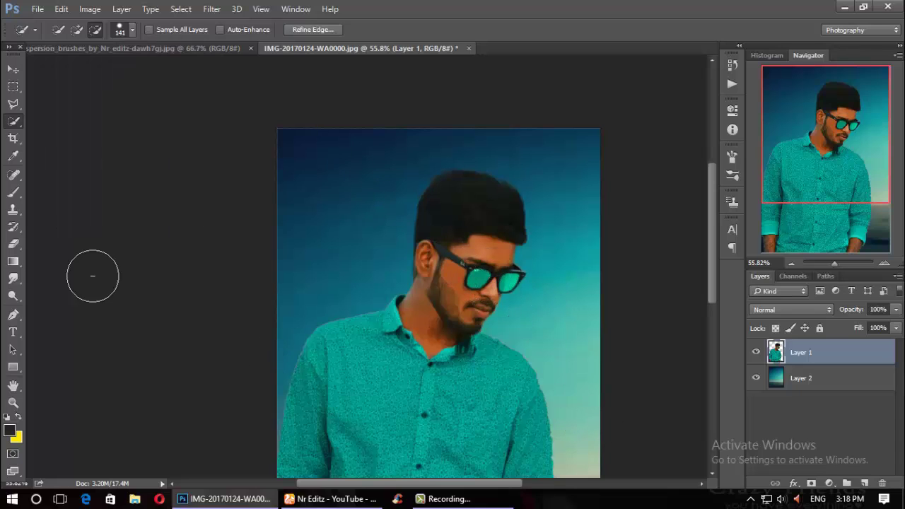
left_click(118, 31)
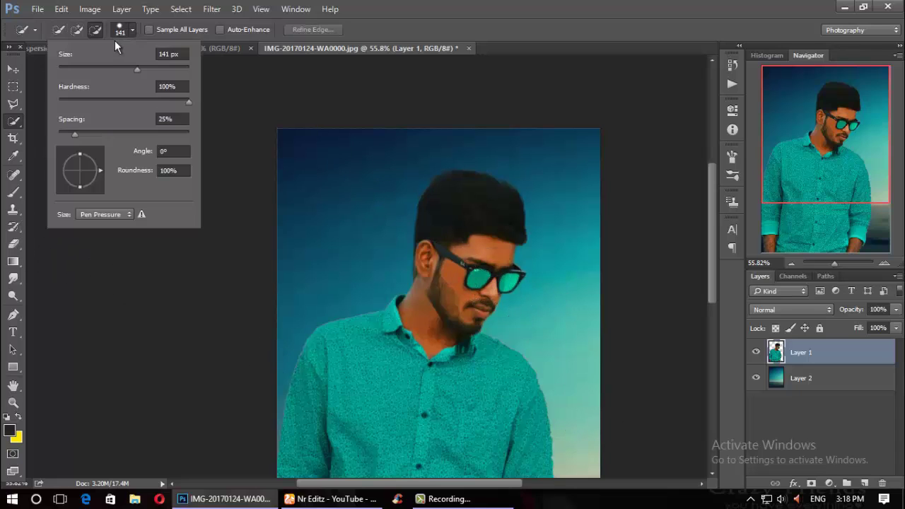
key("Return")
Step: Zoom in on the forearm and switch to the Eraser tool
scroll(435, 227, "down", 3)
scroll(420, 220, "up", 1)
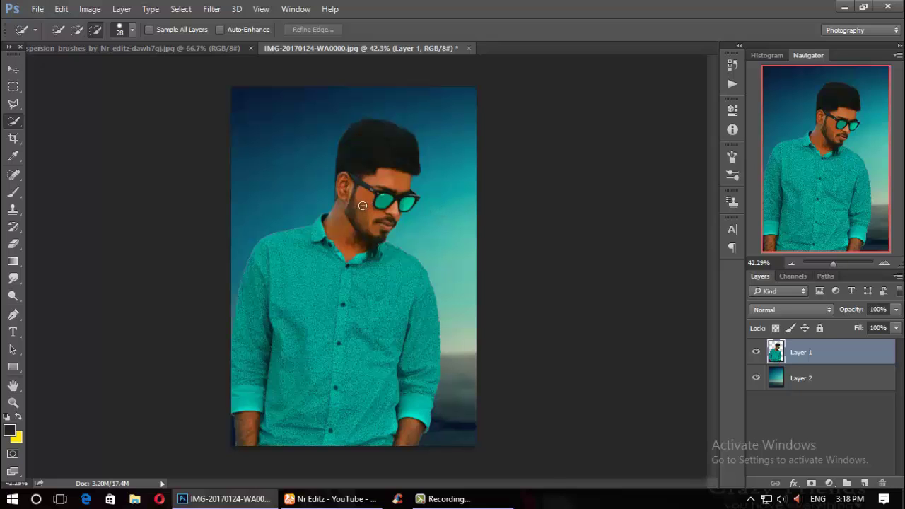
scroll(362, 206, "up", 3)
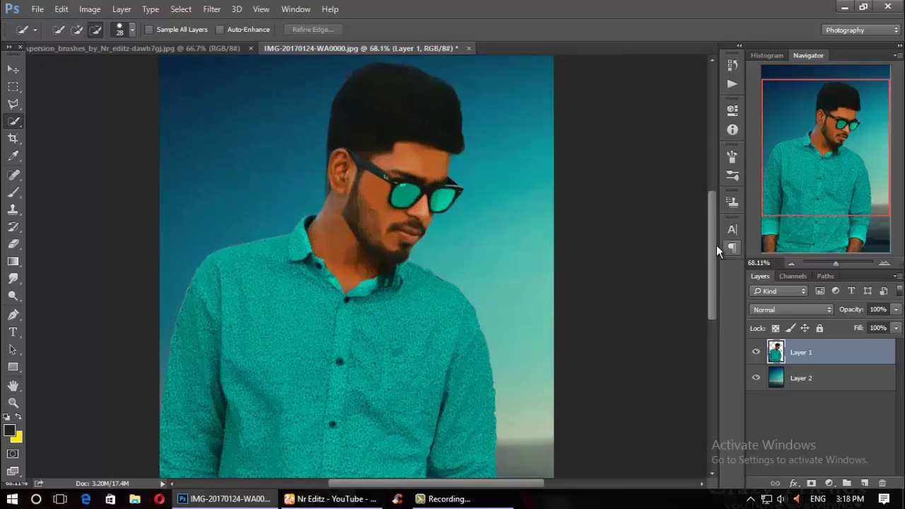
scroll(714, 276, "down", 2)
scroll(291, 271, "down", 3)
scroll(293, 256, "up", 3)
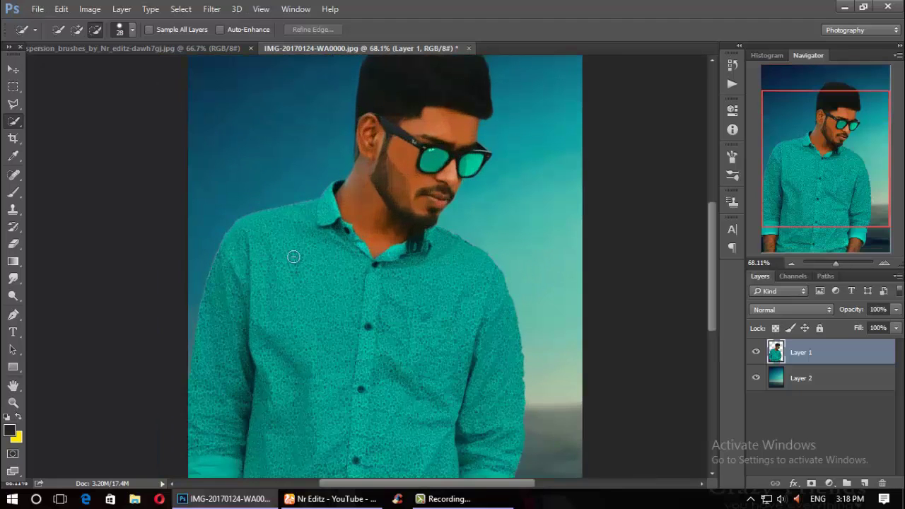
scroll(292, 239, "down", 3)
scroll(292, 237, "up", 3)
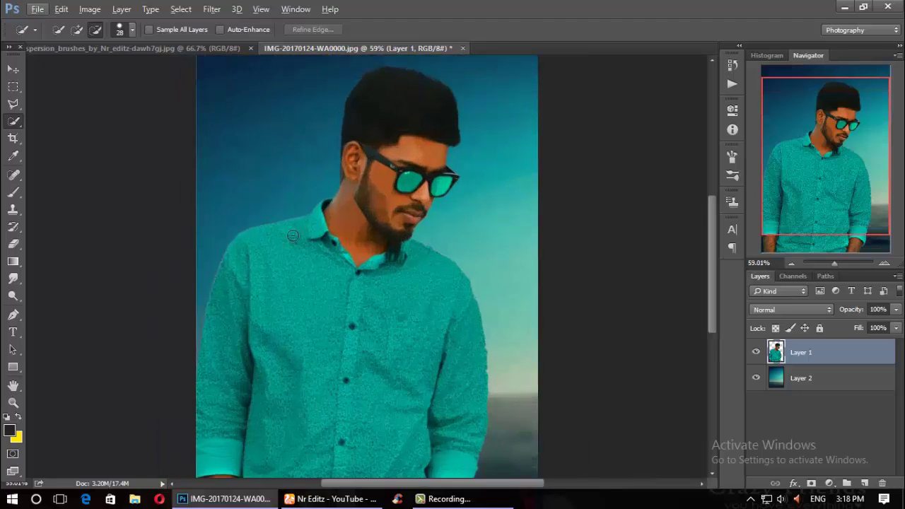
scroll(276, 240, "down", 5)
scroll(182, 374, "down", 1)
scroll(191, 363, "up", 2)
scroll(197, 261, "up", 2)
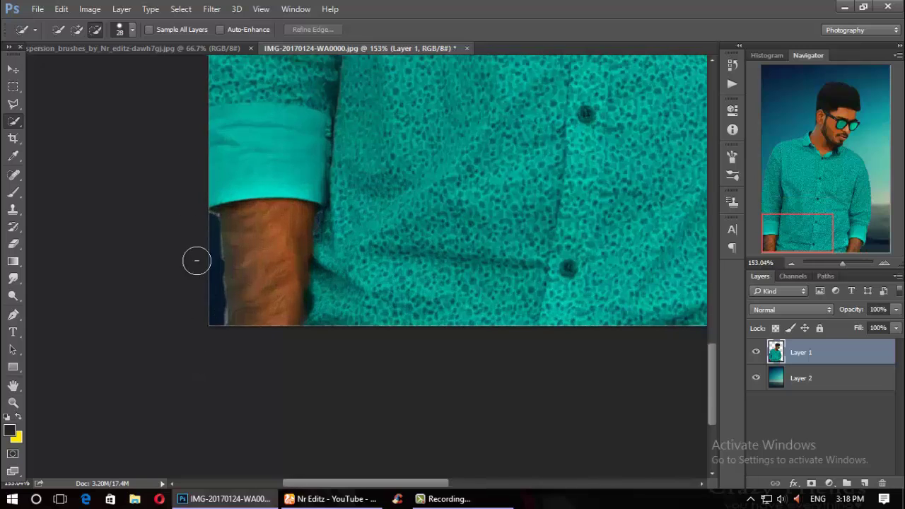
left_click(13, 243)
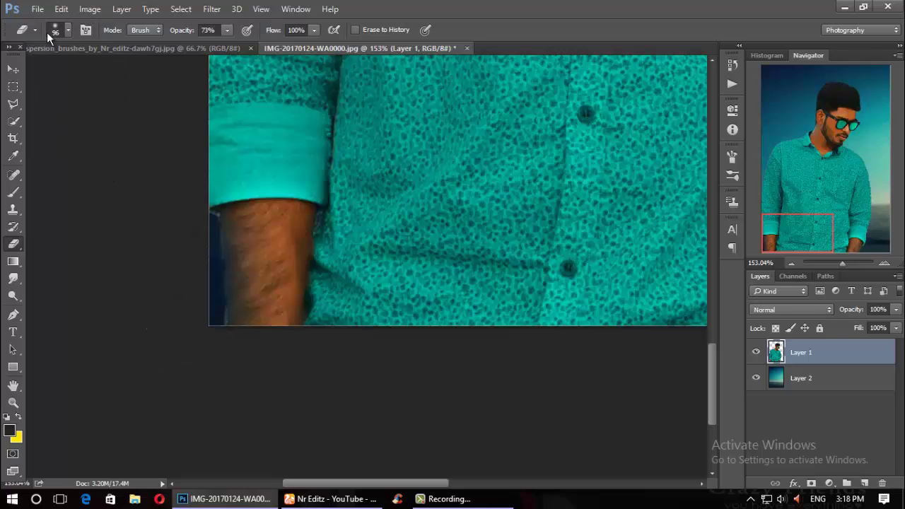
Step: Shrink the eraser brush to 17 px at 73% opacity and zoom in
left_click(68, 31)
left_click(79, 74)
left_click(69, 32)
scroll(318, 282, "down", 2)
scroll(353, 275, "down", 2)
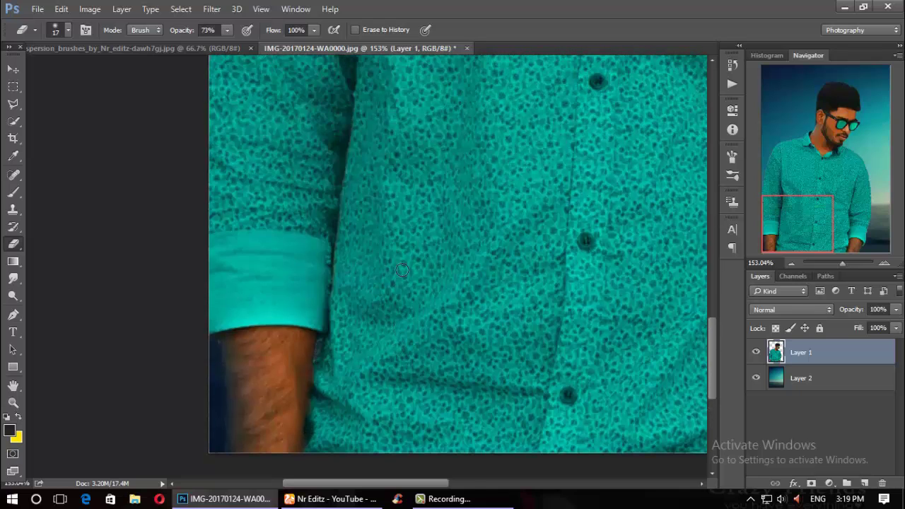
scroll(402, 267, "down", 1)
scroll(403, 267, "down", 1)
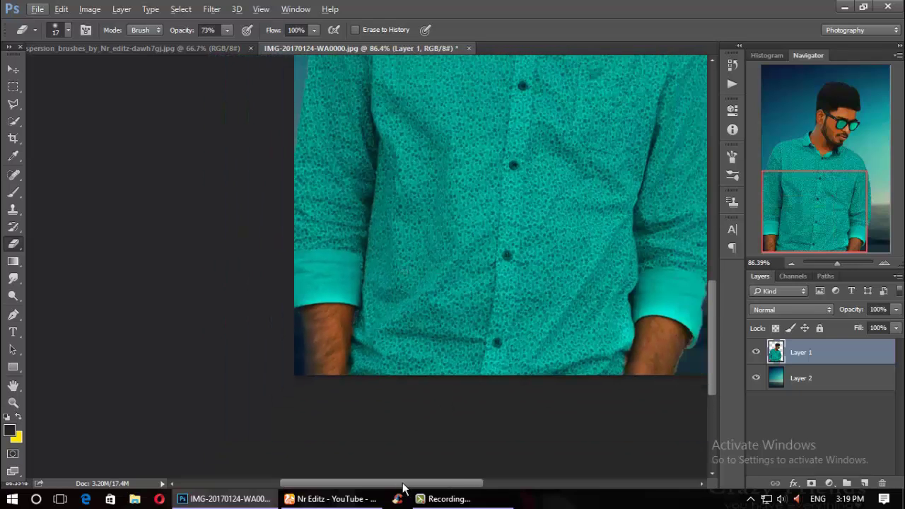
Step: Erase stray pixels along the cut-out forearm and shirt edges
left_click_drag(377, 488, 394, 490)
left_click_drag(429, 487, 441, 485)
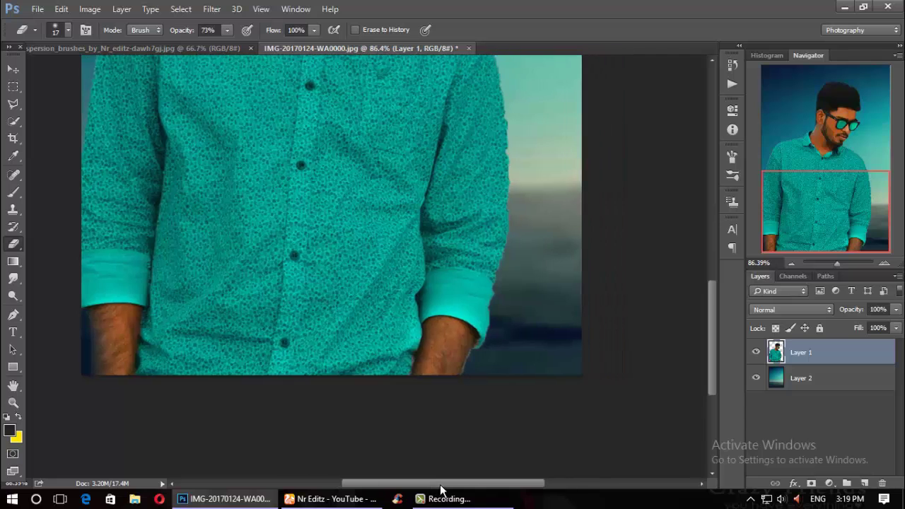
scroll(501, 357, "up", 2)
scroll(500, 348, "up", 1)
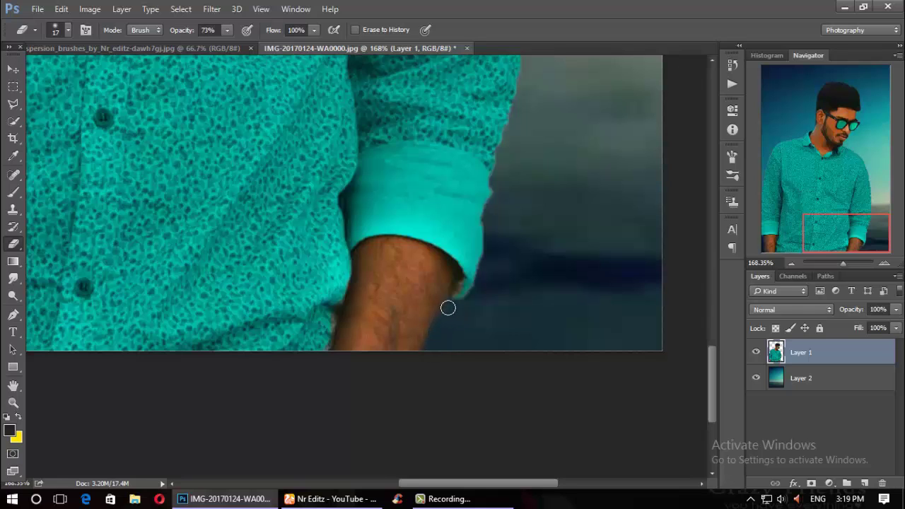
scroll(448, 308, "down", 2)
scroll(448, 319, "down", 2)
scroll(453, 314, "down", 2)
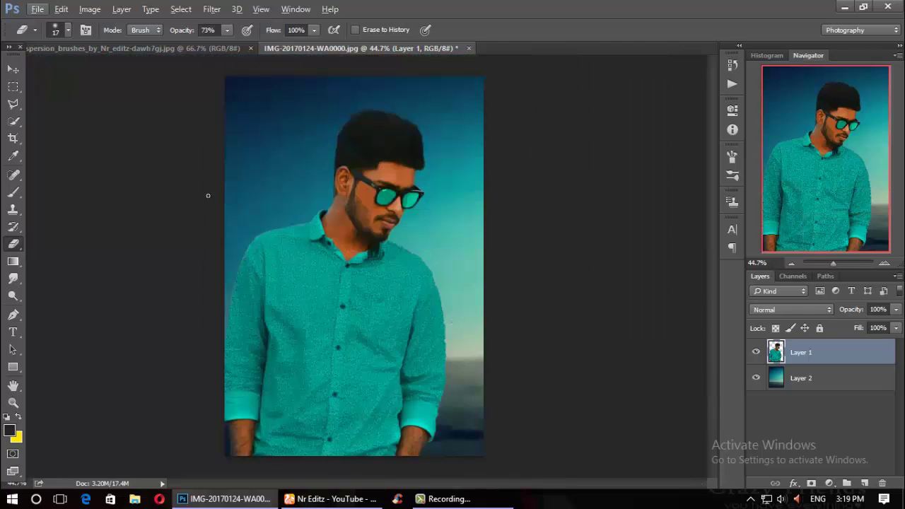
scroll(208, 196, "up", 2)
scroll(354, 248, "up", 1)
scroll(495, 269, "down", 1)
scroll(557, 278, "down", 1)
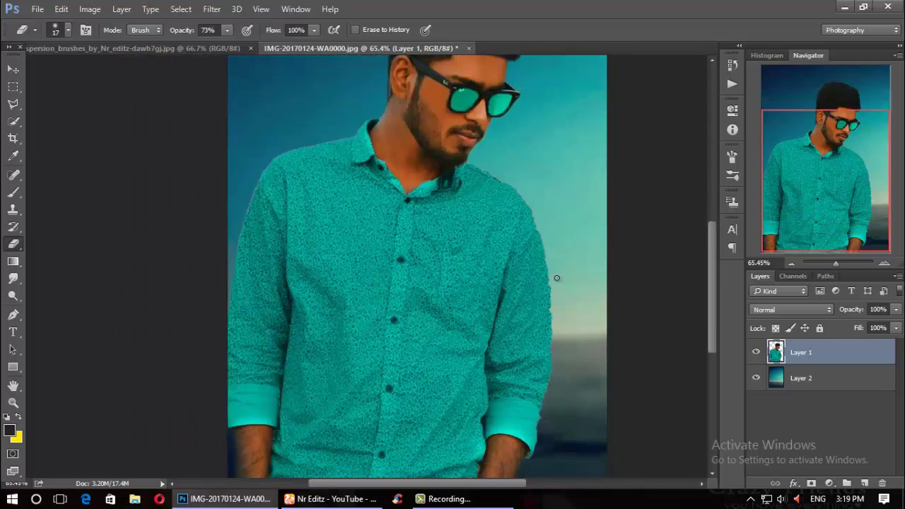
scroll(557, 278, "up", 2)
scroll(565, 277, "up", 1)
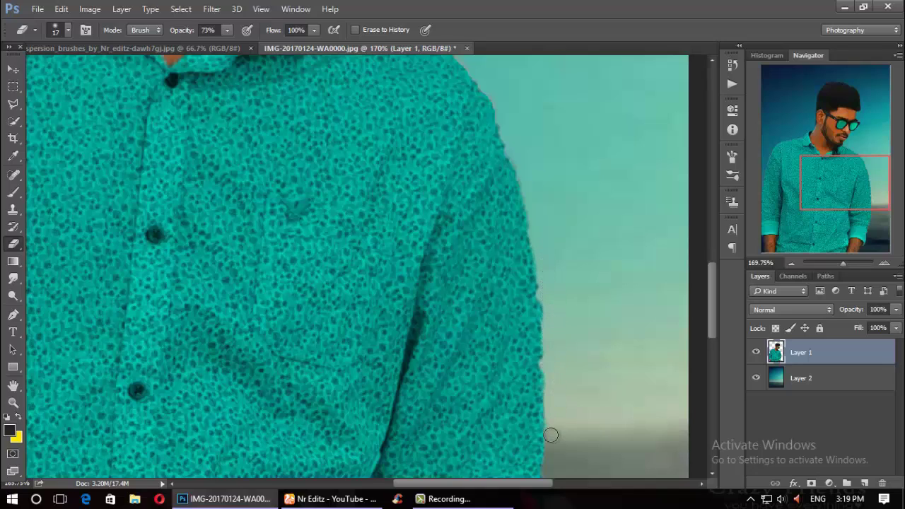
Step: Select the Smudge tool at 43% strength and smudge the shirt's upper edge
right_click(13, 278)
left_click(57, 309)
left_click_drag(491, 95, 524, 198)
scroll(531, 212, "down", 2)
scroll(534, 108, "down", 1)
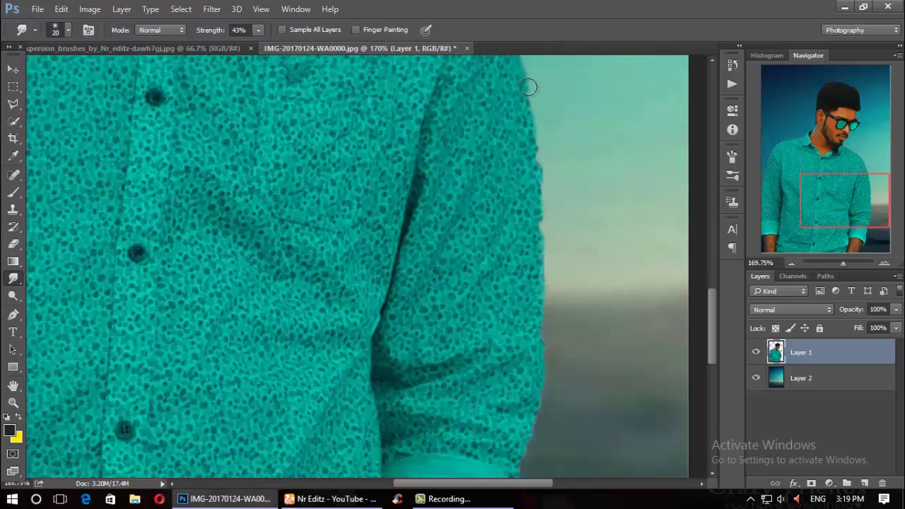
Step: Smudge the shirt's right edge into the sky and inspect the softened outline
mouse_move(529, 86)
left_mouse_down()
mouse_move(549, 157)
mouse_move(556, 255)
left_mouse_up()
scroll(559, 257, "down", 1)
scroll(559, 256, "down", 3)
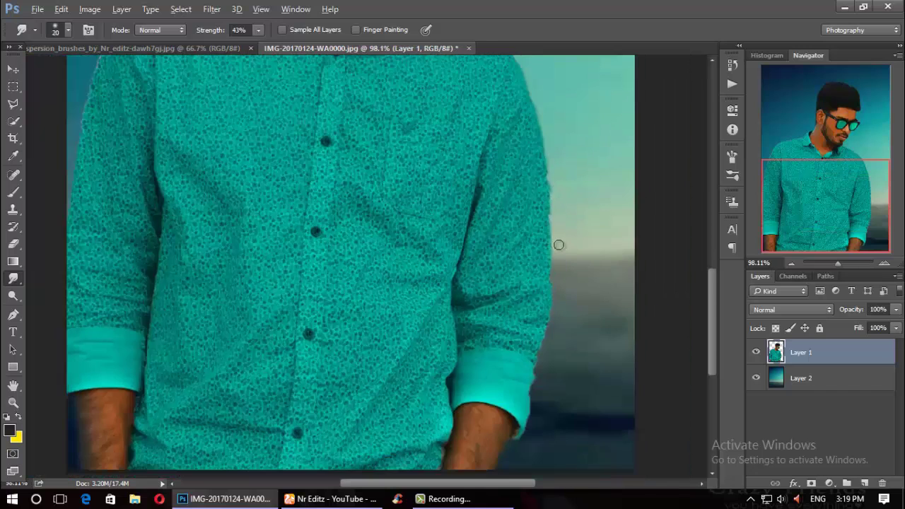
scroll(560, 245, "down", 2)
scroll(567, 228, "up", 1)
scroll(567, 227, "up", 1)
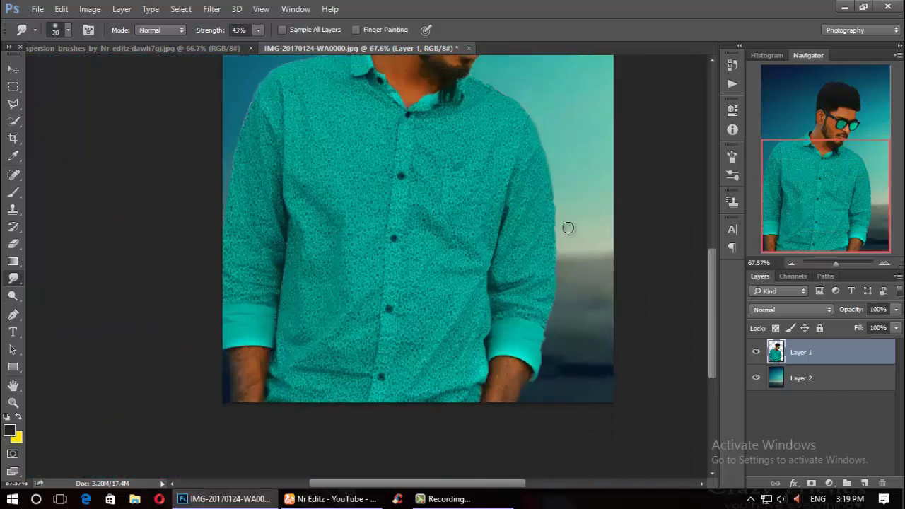
scroll(566, 230, "up", 3)
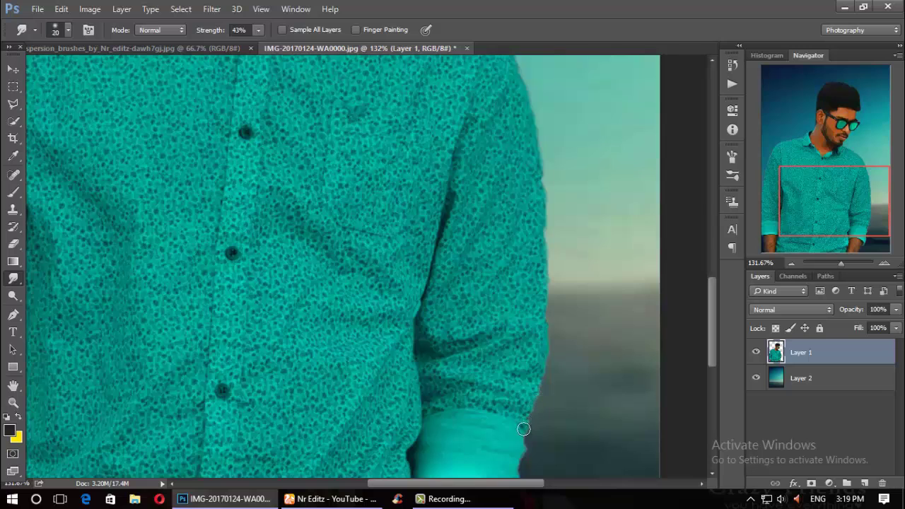
scroll(539, 451, "down", 3)
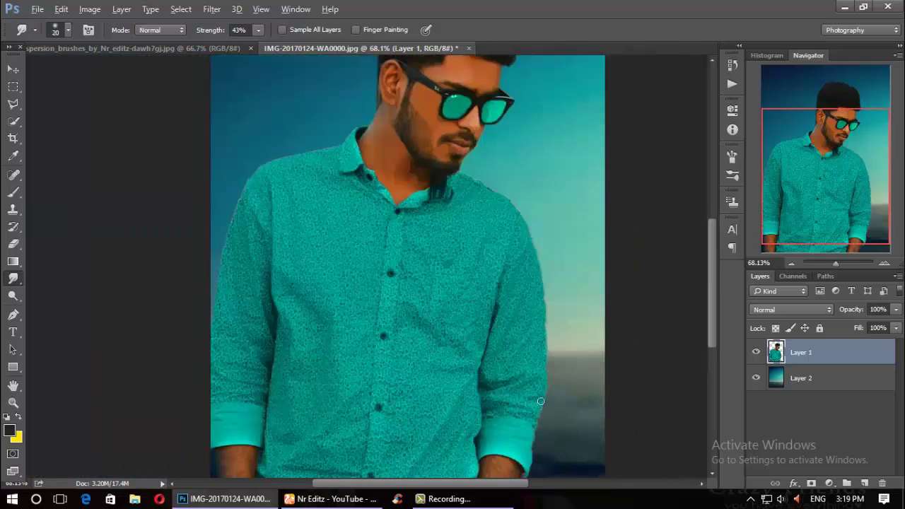
scroll(219, 237, "up", 2)
scroll(242, 177, "up", 2)
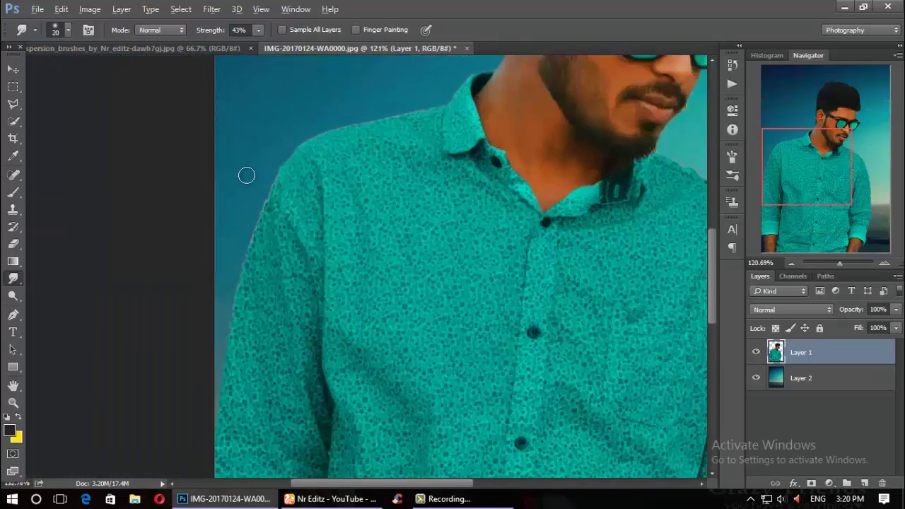
scroll(233, 241, "up", 2)
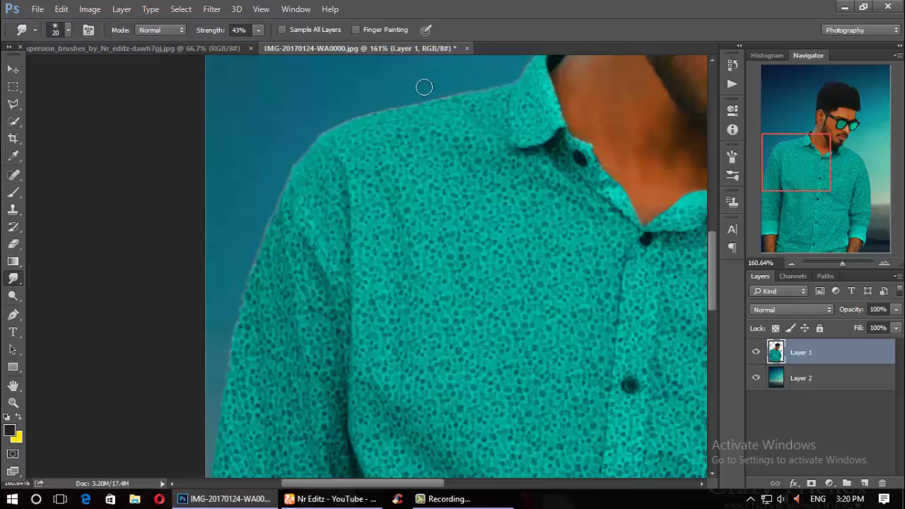
Step: Dodge the man's sunglass lenses at Midtones, 70% exposure to lighten them
scroll(320, 139, "down", 3)
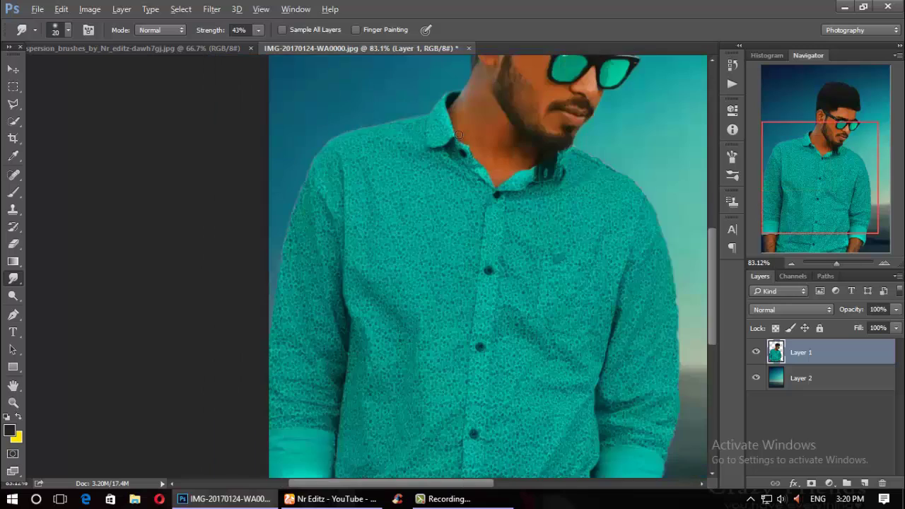
scroll(513, 129, "down", 3)
scroll(515, 129, "down", 1)
scroll(508, 128, "down", 1)
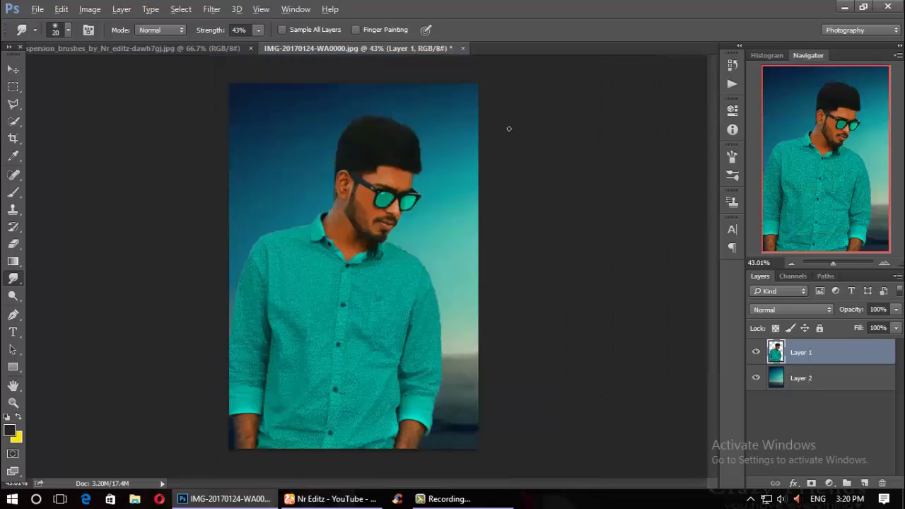
scroll(434, 179, "down", 1)
scroll(403, 181, "up", 2)
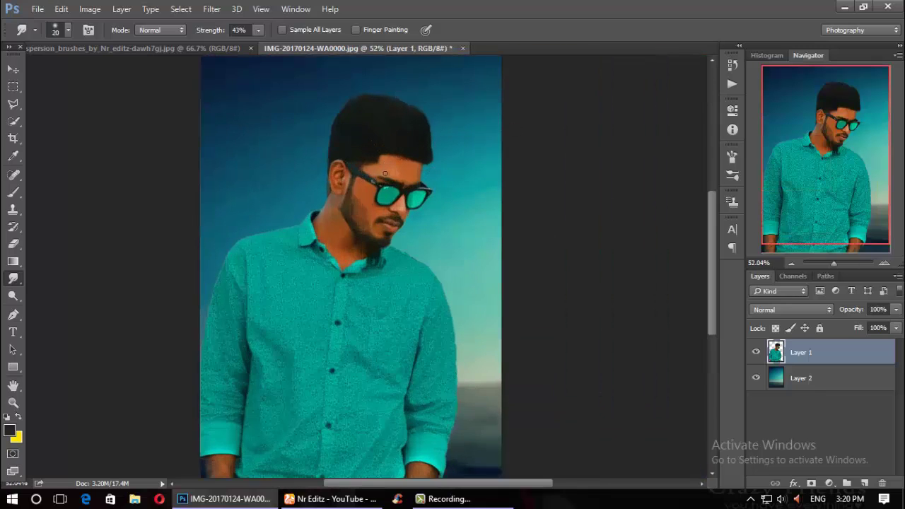
scroll(386, 174, "down", 2)
scroll(385, 174, "down", 2)
left_click(13, 296)
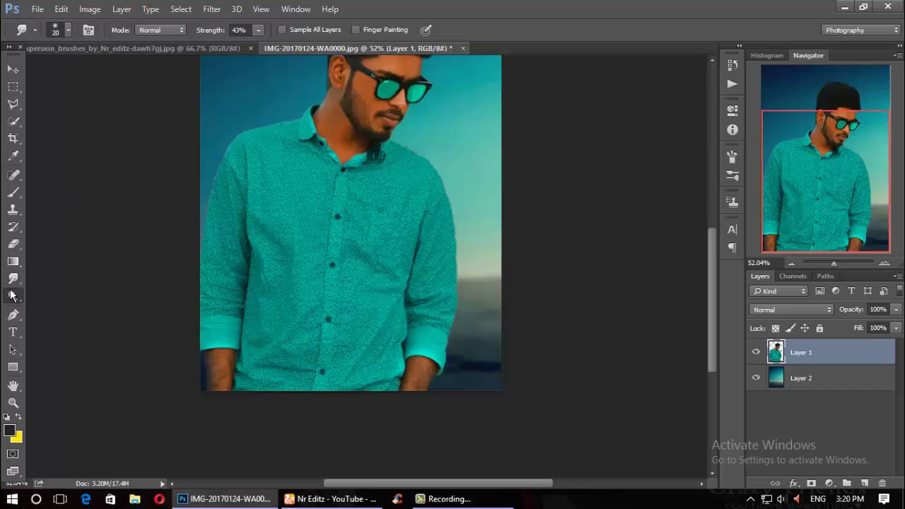
scroll(295, 235, "up", 2)
scroll(339, 205, "up", 2)
scroll(387, 170, "up", 1)
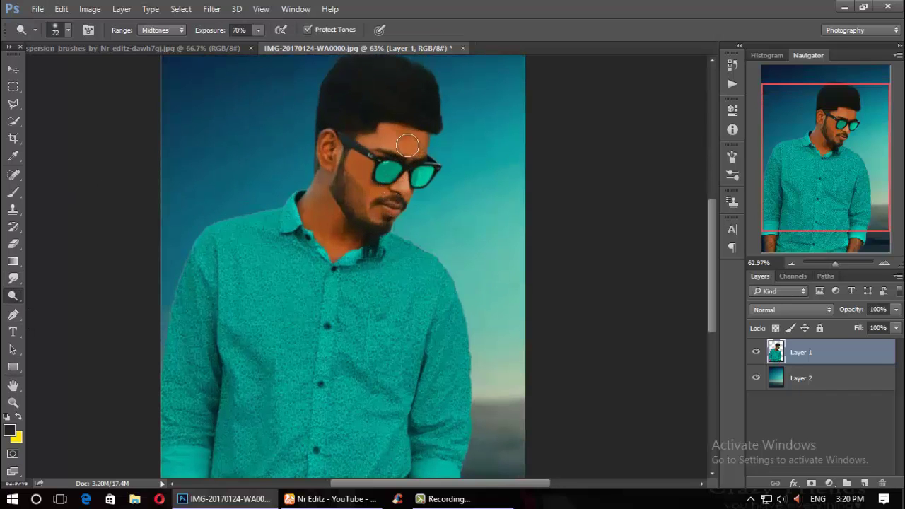
mouse_move(387, 170)
left_mouse_down()
mouse_move(422, 173)
mouse_move(321, 187)
mouse_move(313, 202)
mouse_move(344, 229)
mouse_move(337, 232)
mouse_move(357, 231)
mouse_move(333, 212)
mouse_move(329, 238)
mouse_move(317, 202)
mouse_move(330, 152)
mouse_move(412, 151)
mouse_move(398, 170)
mouse_move(412, 145)
mouse_move(393, 198)
mouse_move(402, 195)
mouse_move(387, 206)
mouse_move(345, 221)
mouse_move(333, 162)
mouse_move(313, 203)
mouse_move(339, 222)
mouse_move(319, 212)
mouse_move(329, 192)
left_mouse_up()
Step: Dodge both forearms lighter, then fit the whole image on screen
scroll(245, 323, "down", 3)
scroll(250, 349, "up", 2)
scroll(250, 348, "up", 3)
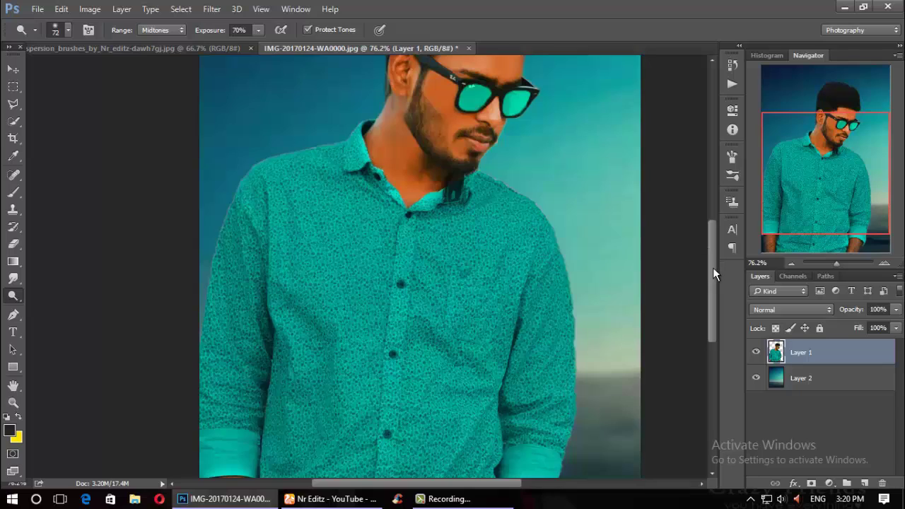
scroll(679, 319, "down", 5)
scroll(665, 338, "down", 2)
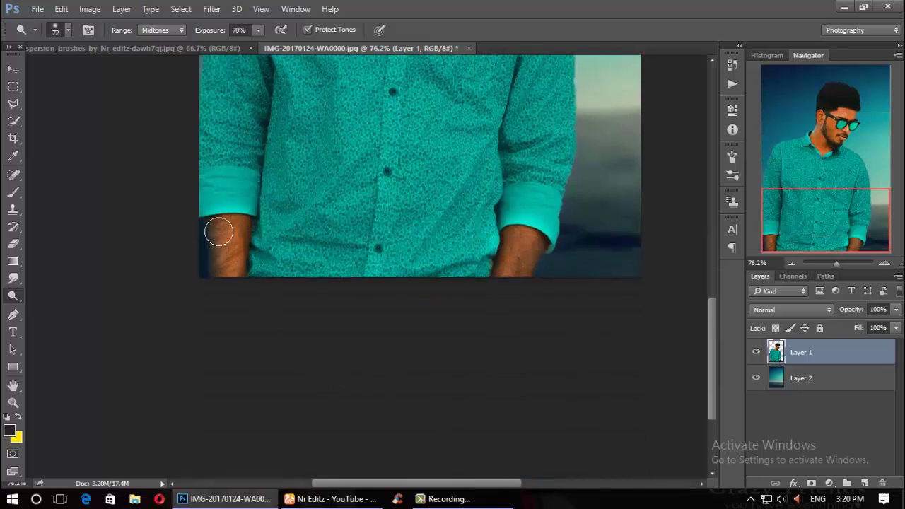
mouse_move(218, 232)
left_mouse_down()
mouse_move(222, 259)
mouse_move(224, 228)
mouse_move(239, 226)
mouse_move(228, 281)
mouse_move(228, 236)
left_mouse_up()
mouse_move(517, 245)
left_mouse_down()
mouse_move(506, 262)
mouse_move(535, 242)
left_mouse_up()
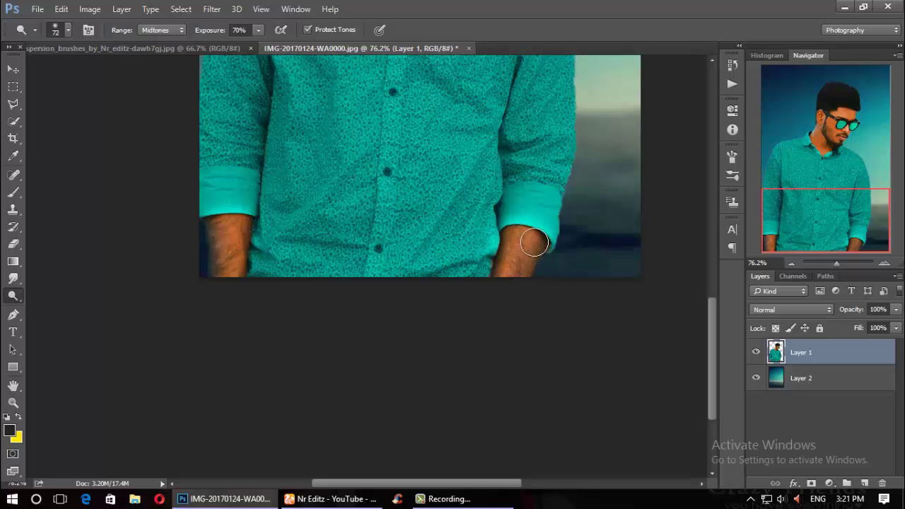
key("ctrl+0")
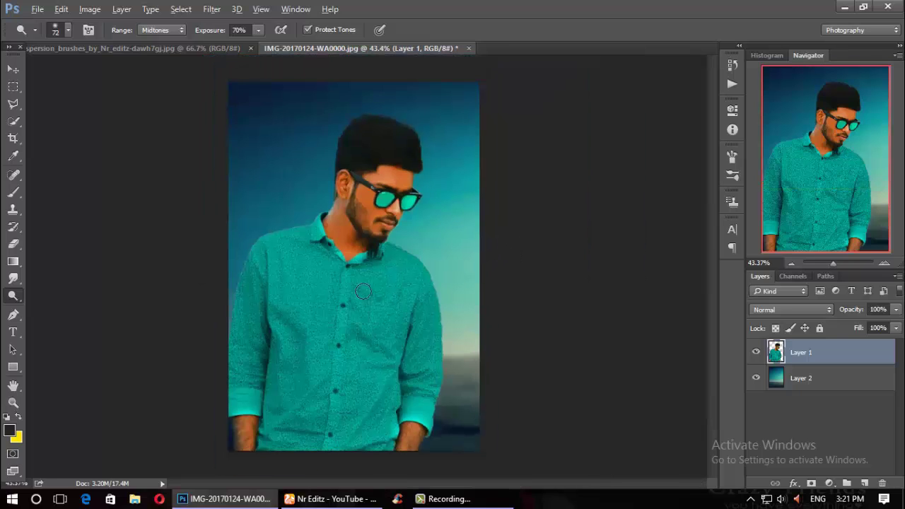
scroll(344, 280, "down", 2)
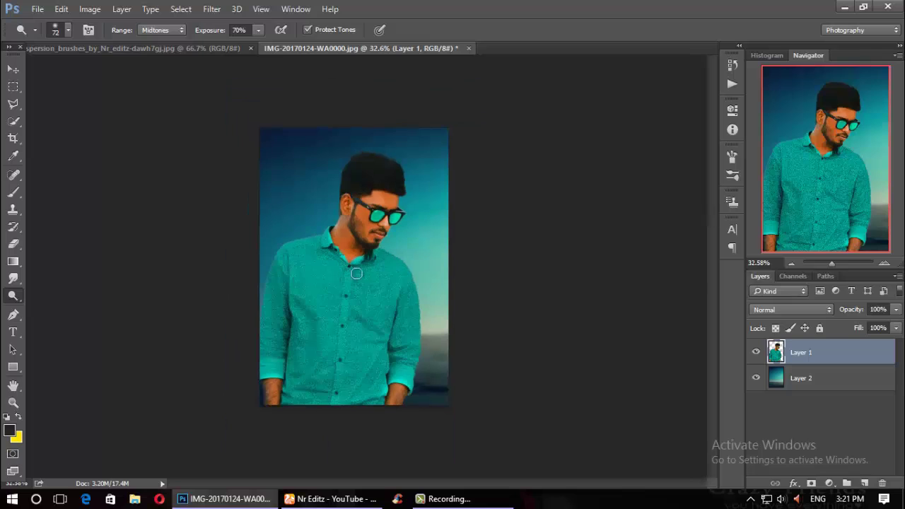
scroll(343, 280, "up", 1)
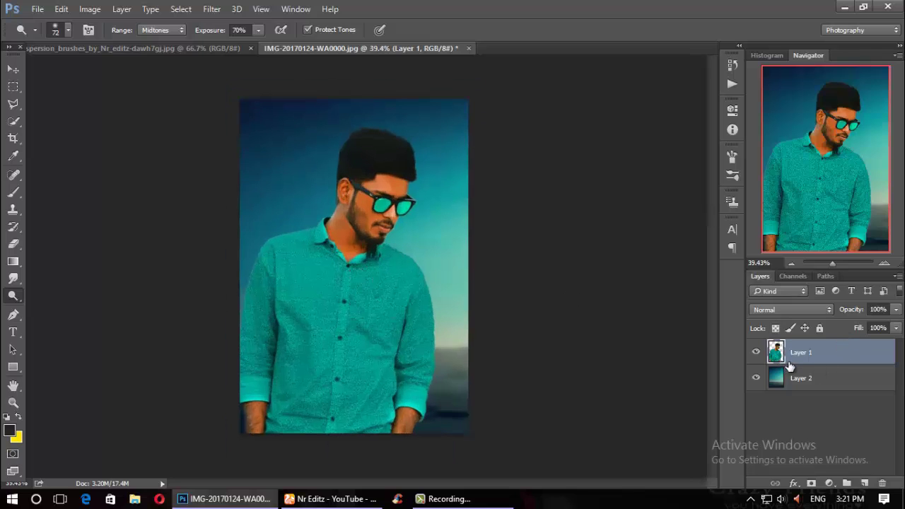
Step: Place Embedded the image Photos (G:) > Photoshop > Light > 20151014072151.jpg
left_click(37, 8)
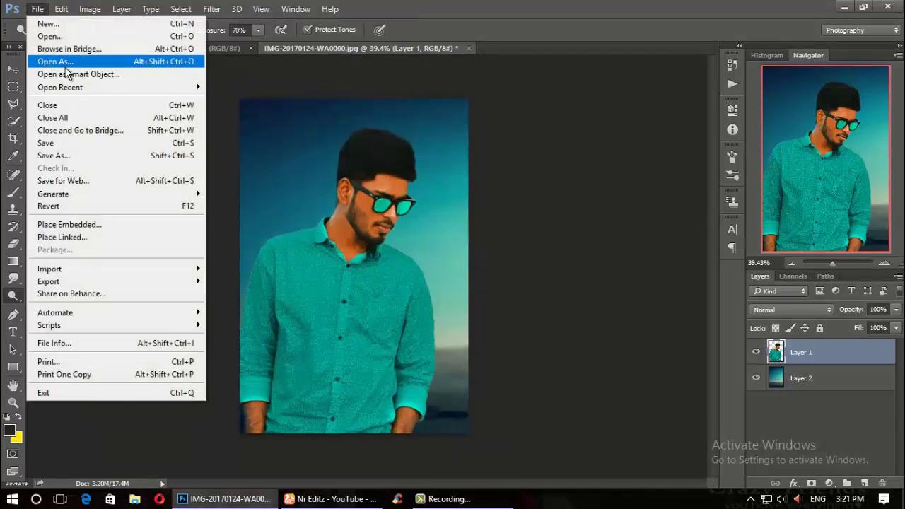
left_click(78, 227)
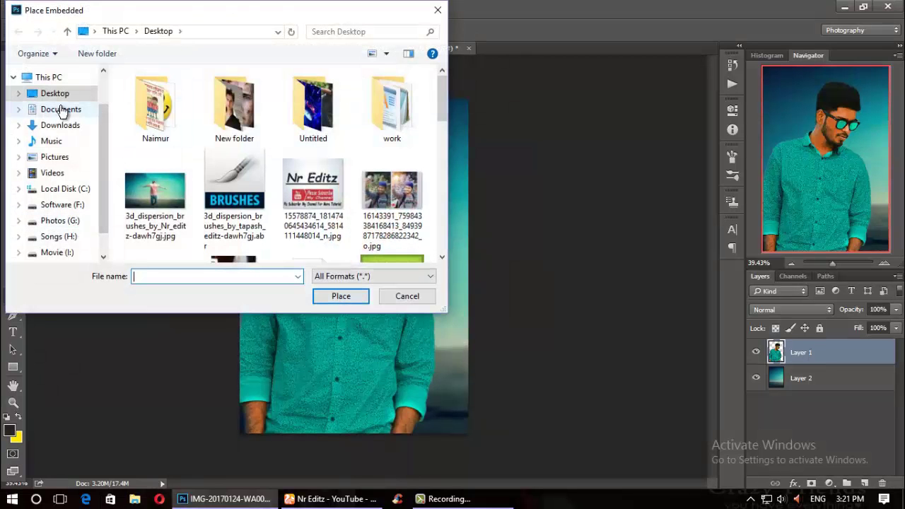
left_click(61, 78)
scroll(218, 198, "down", 5)
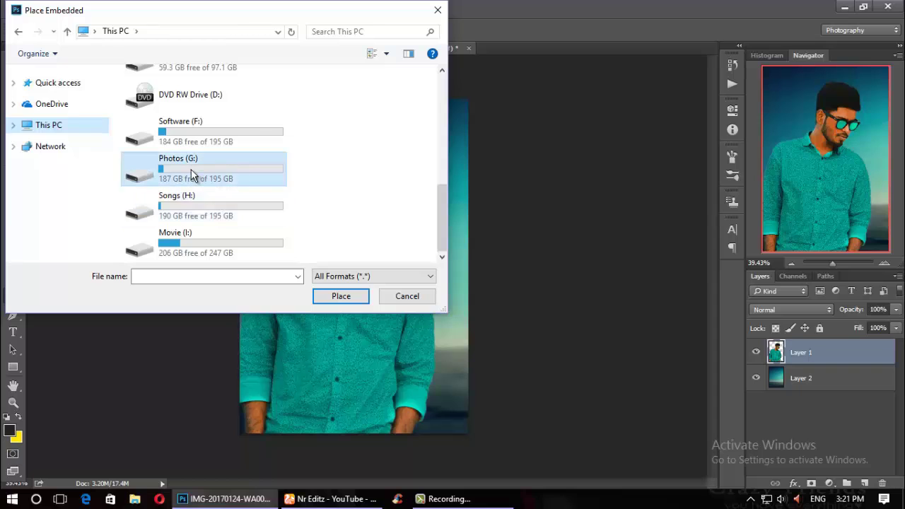
double_click(191, 173)
double_click(173, 192)
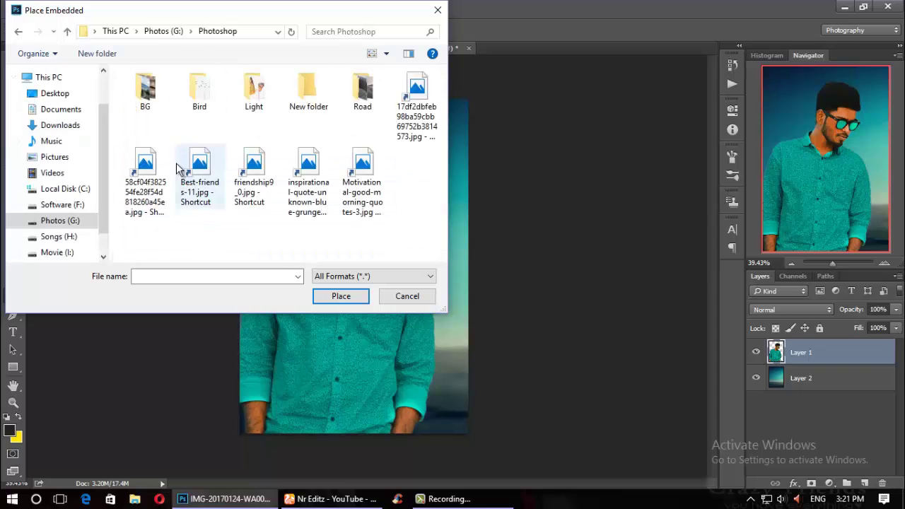
double_click(258, 104)
scroll(254, 141, "down", 3)
left_click(233, 106)
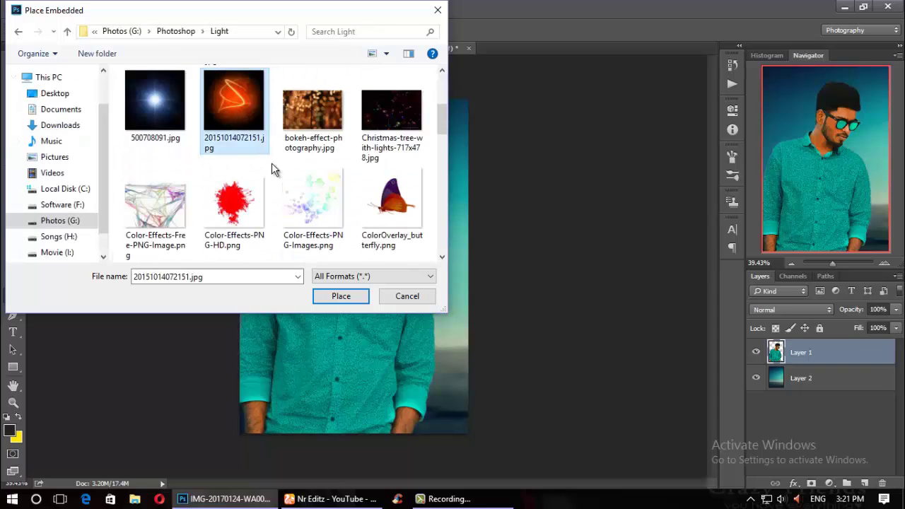
left_click(335, 297)
Step: Enlarge the light image over the man's chest, commit, rasterize it, and nudge it slightly left
left_click_drag(398, 221, 528, 109)
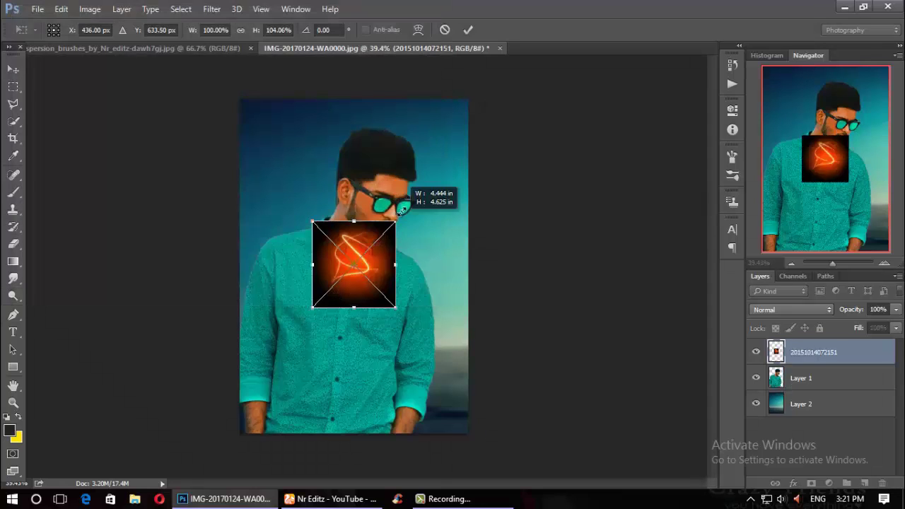
left_click_drag(433, 210, 382, 246)
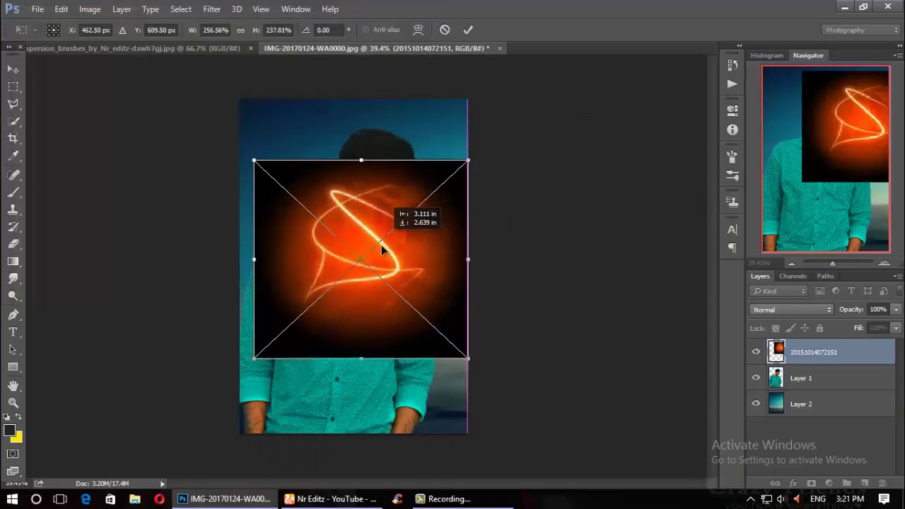
left_click(468, 30)
left_click(414, 274)
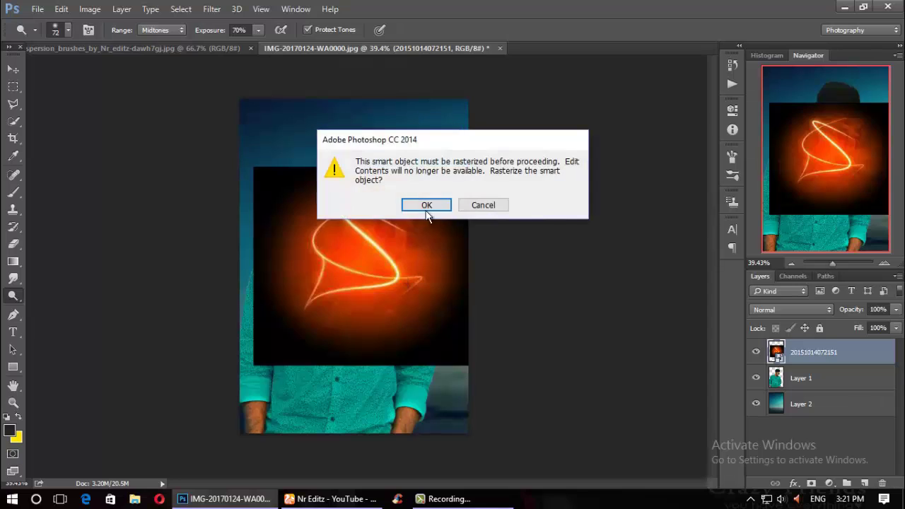
left_click(420, 208)
left_click(6, 69)
mouse_move(379, 244)
left_mouse_down()
mouse_move(365, 242)
mouse_move(371, 238)
left_mouse_up()
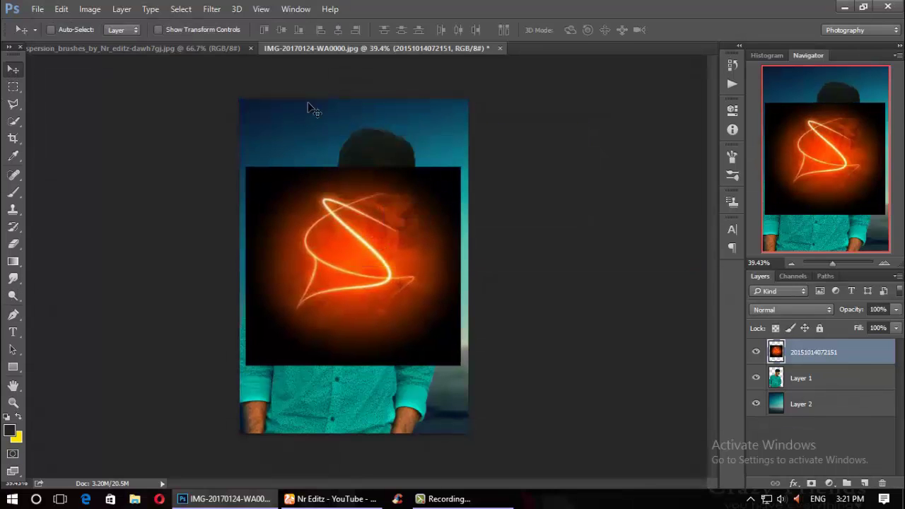
left_click(211, 8)
left_click(775, 309)
left_click(775, 309)
left_click(759, 131)
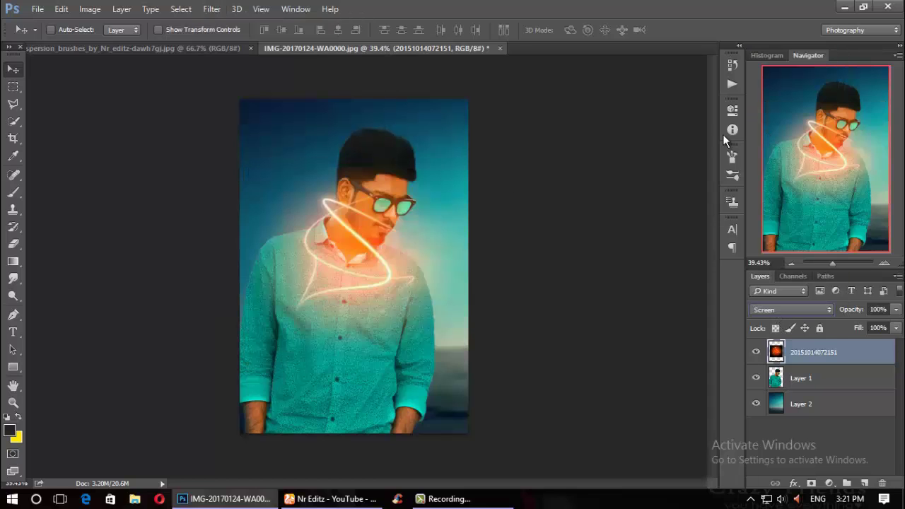
left_click(212, 9)
mouse_move(216, 143)
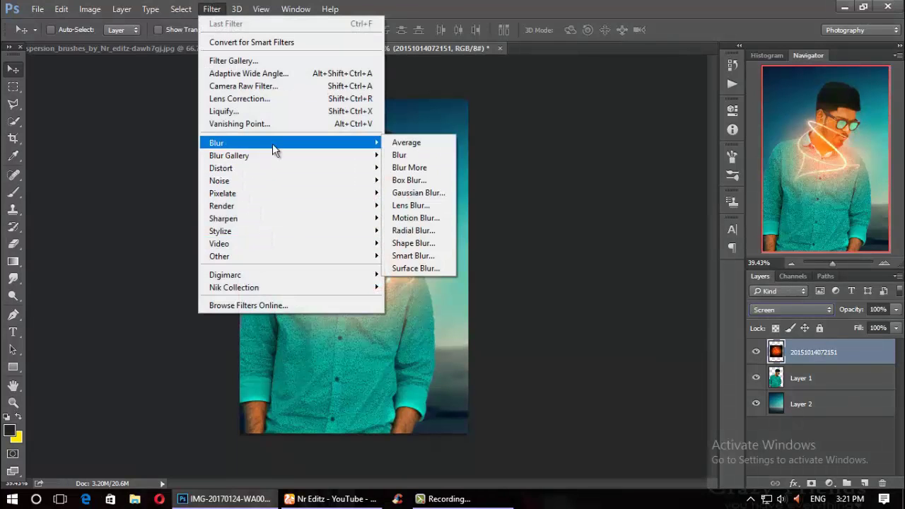
left_click(424, 193)
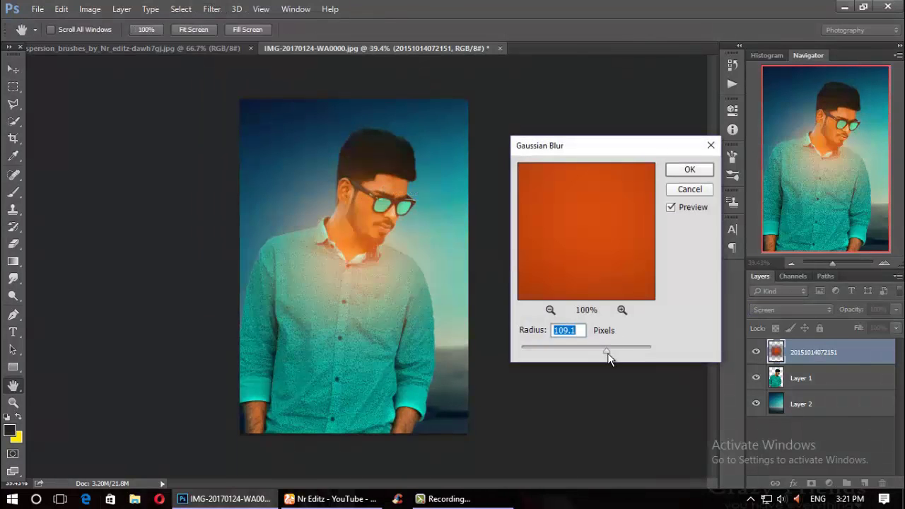
left_click_drag(603, 350, 606, 351)
left_click(670, 169)
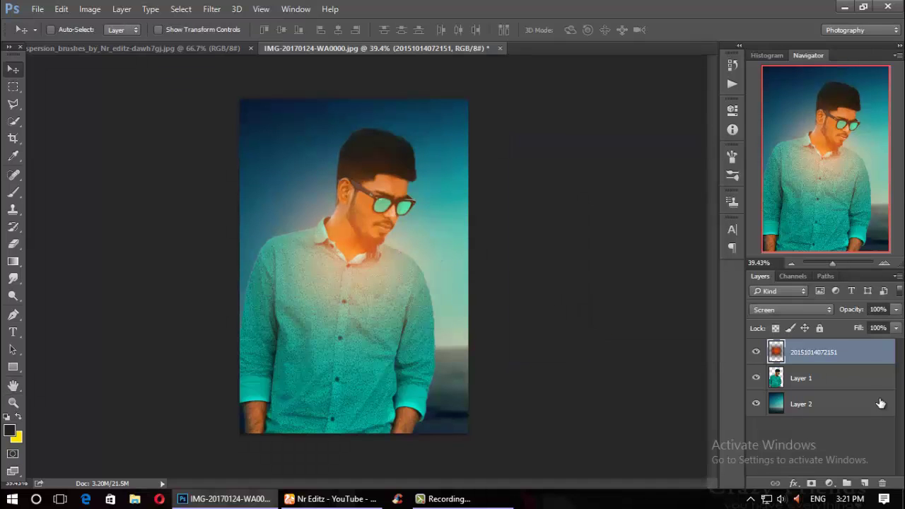
left_click_drag(826, 356, 778, 389)
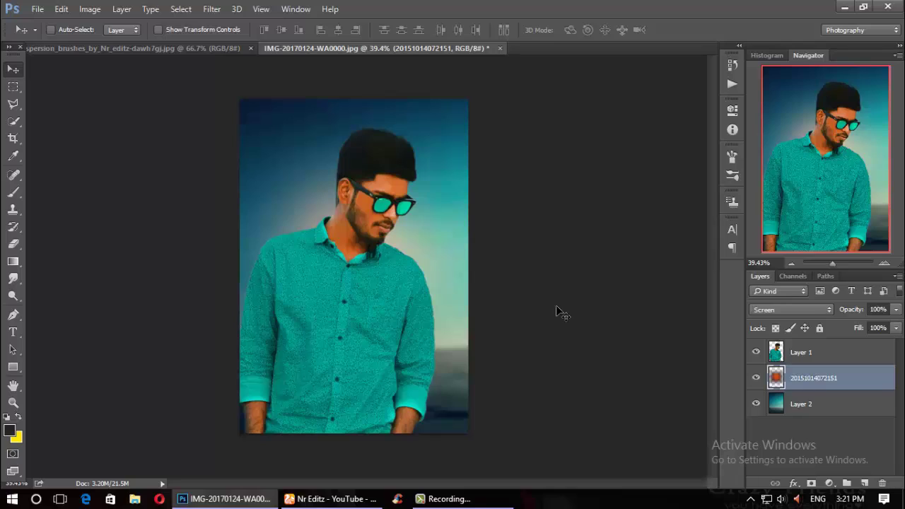
left_click(158, 29)
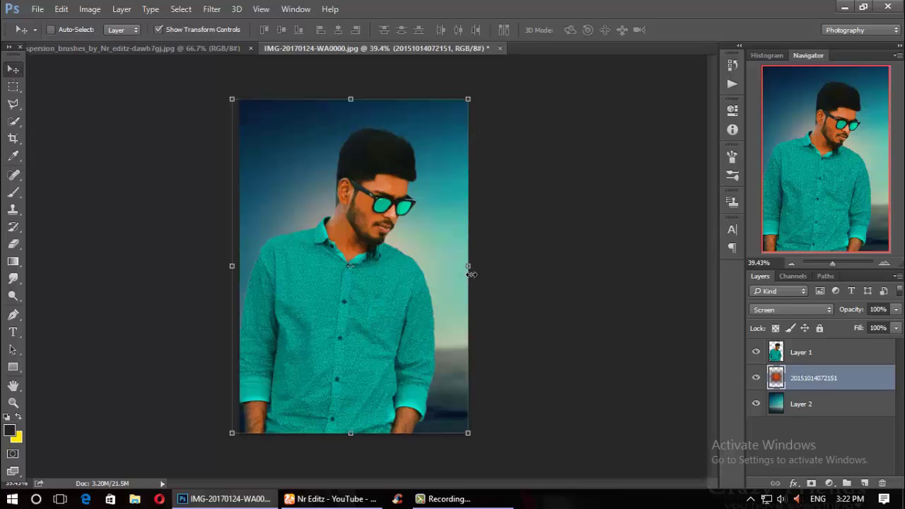
left_click_drag(470, 267, 545, 268)
left_click_drag(412, 272, 379, 260)
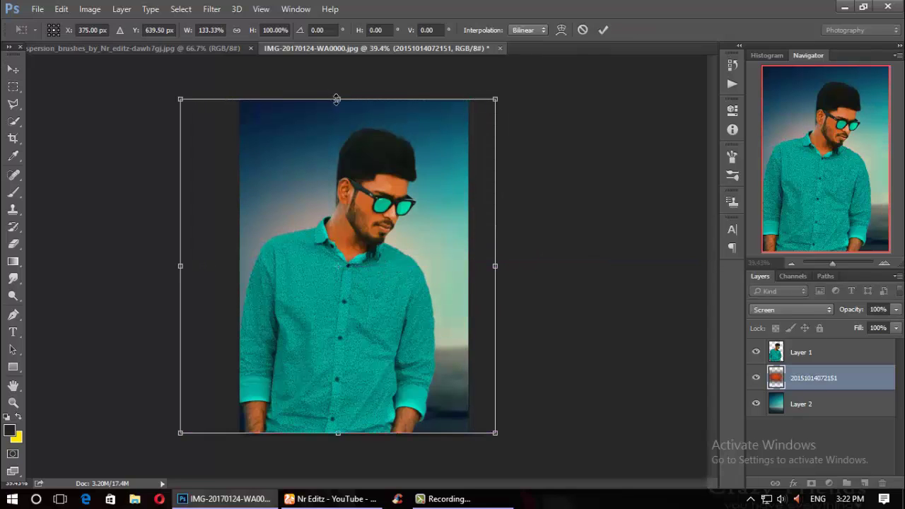
left_click_drag(334, 99, 338, 74)
left_click_drag(495, 253, 501, 259)
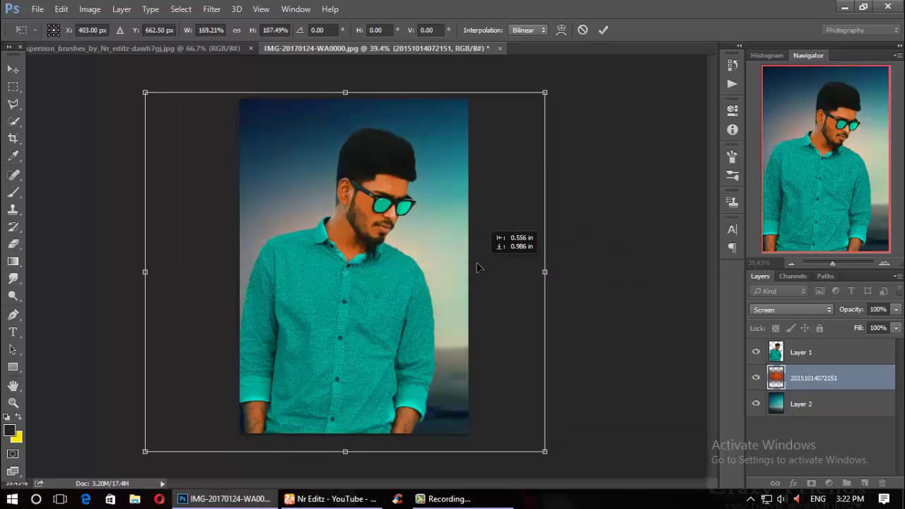
mouse_move(501, 258)
left_mouse_down()
mouse_move(476, 267)
mouse_move(485, 264)
left_mouse_up()
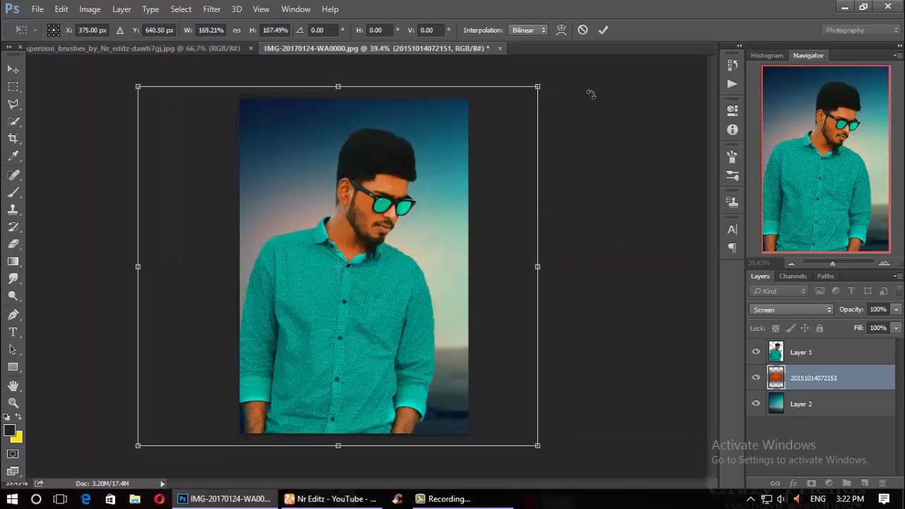
left_click(604, 31)
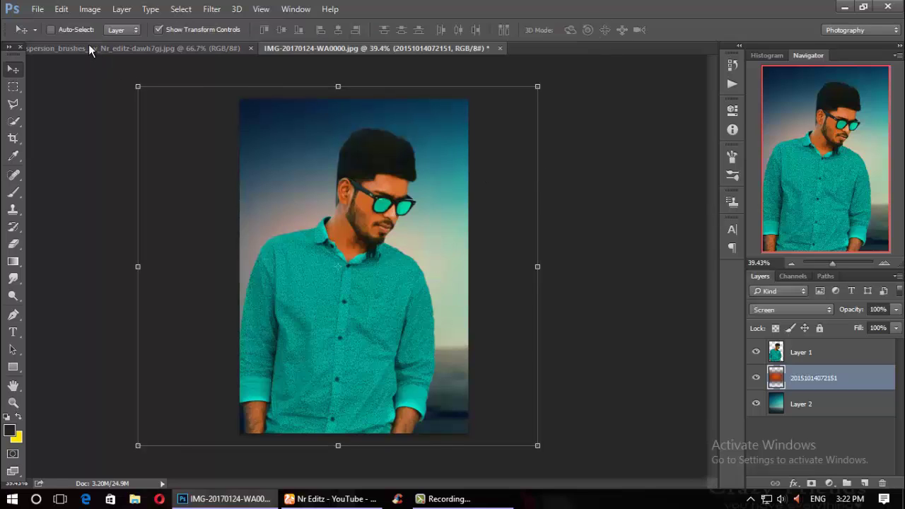
left_click(155, 29)
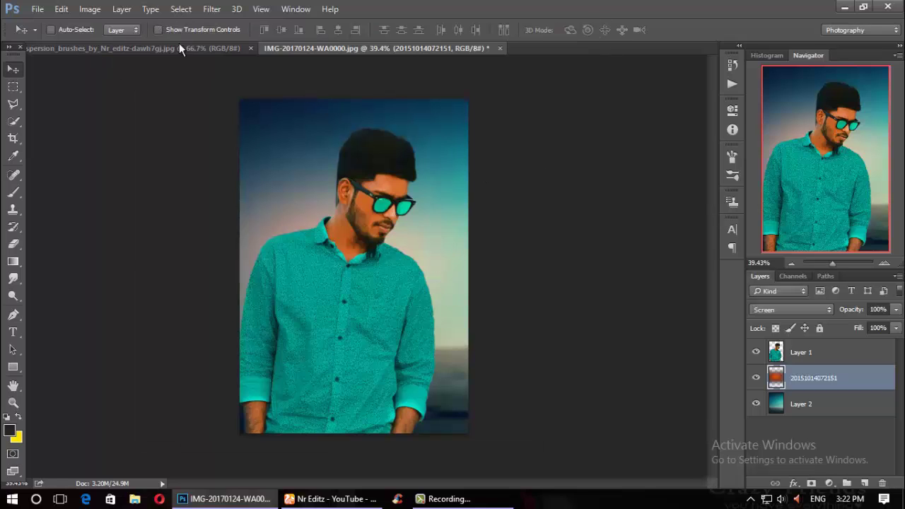
left_click(757, 378)
left_click(756, 379)
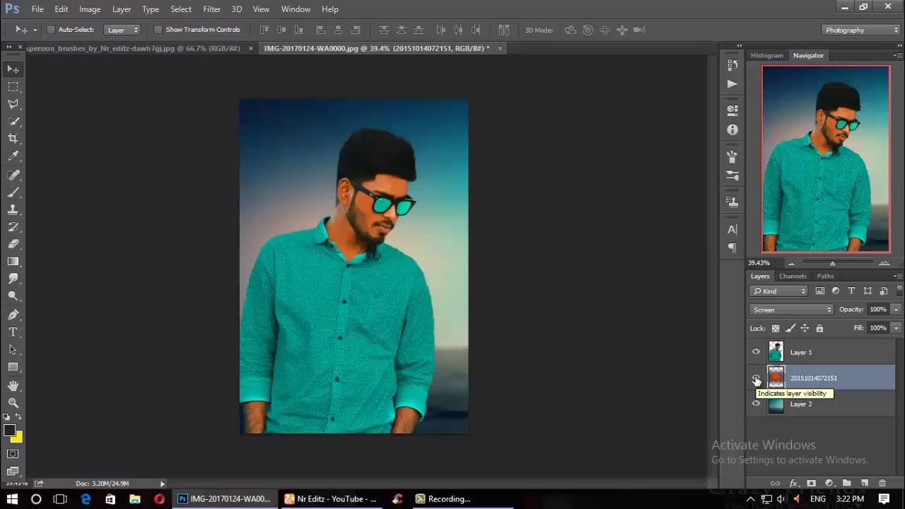
left_click(756, 378)
left_click(756, 378)
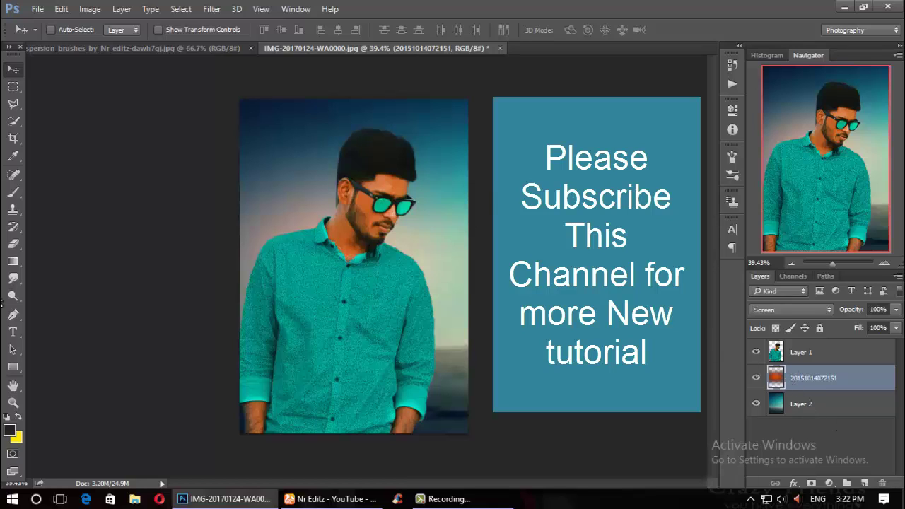
left_click(806, 354)
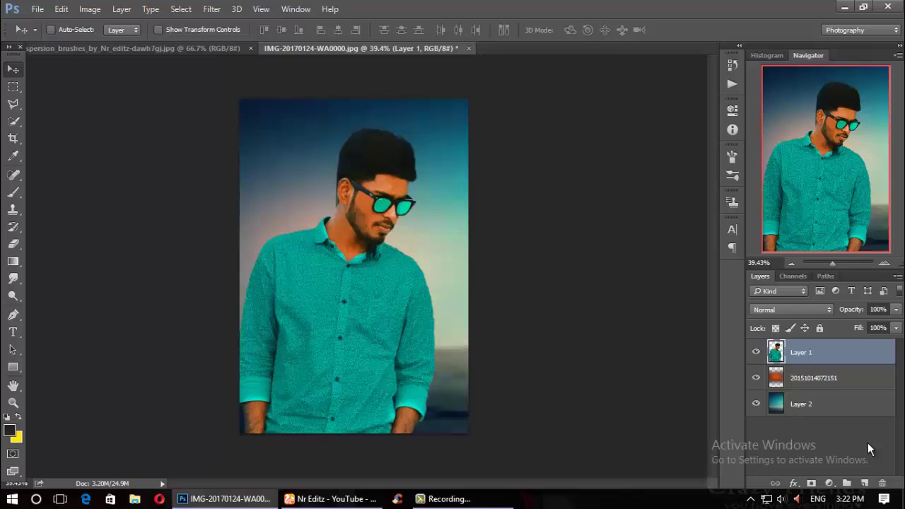
Step: On a new layer, paint a 297 px red (ff0000) dab beside the head, blended as Screen
left_click(866, 484)
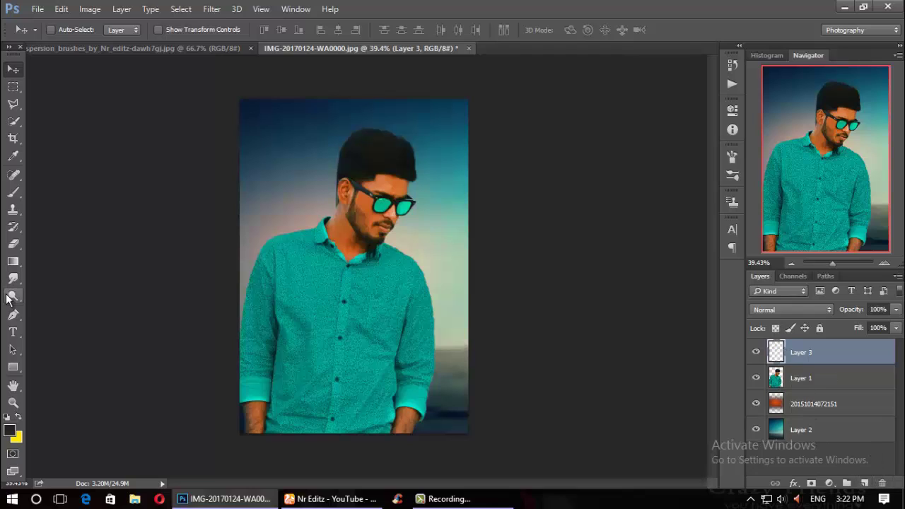
left_click(14, 195)
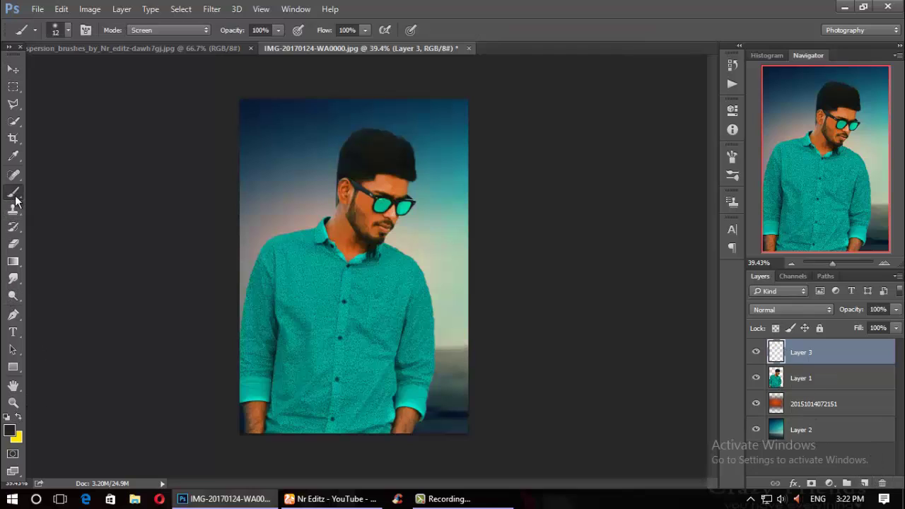
left_click(9, 429)
type("ff0000")
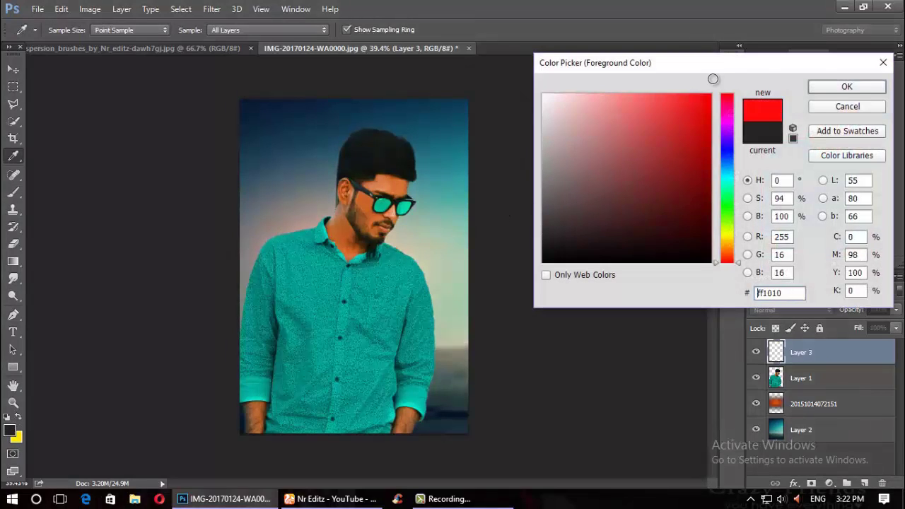
left_click(843, 86)
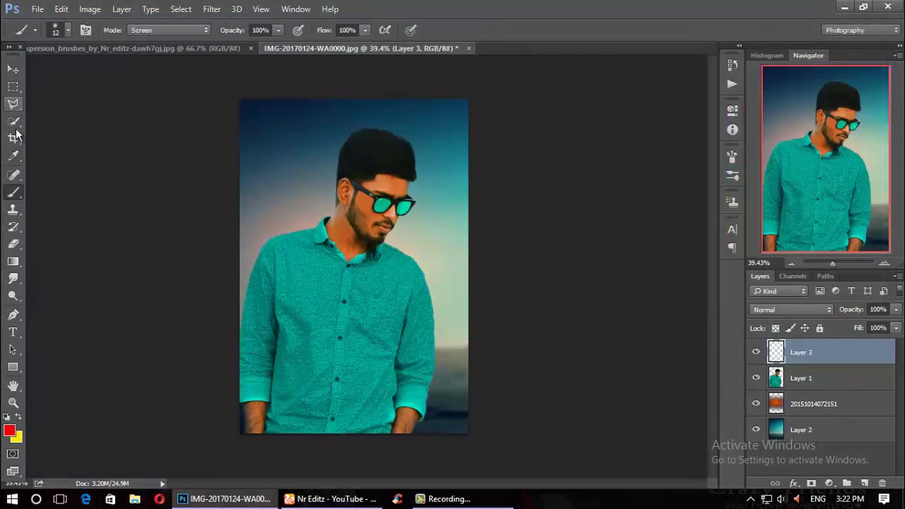
left_click(69, 30)
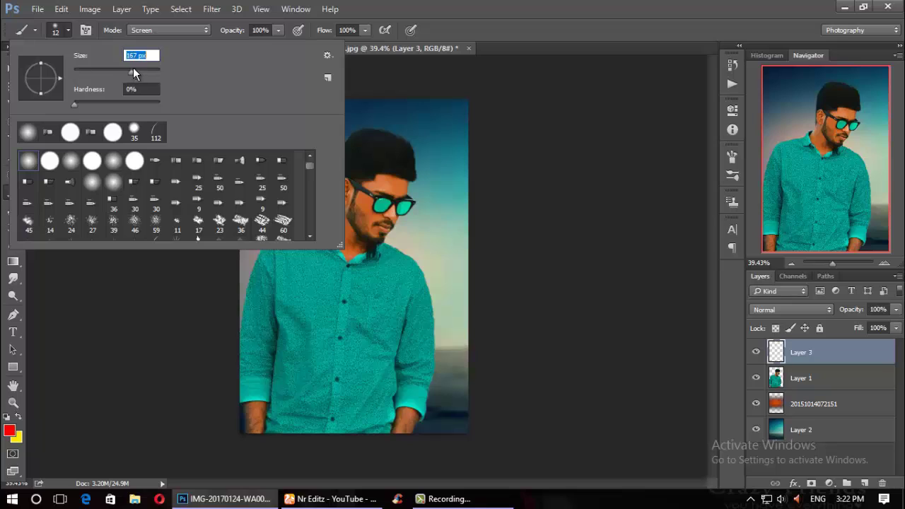
key("Return")
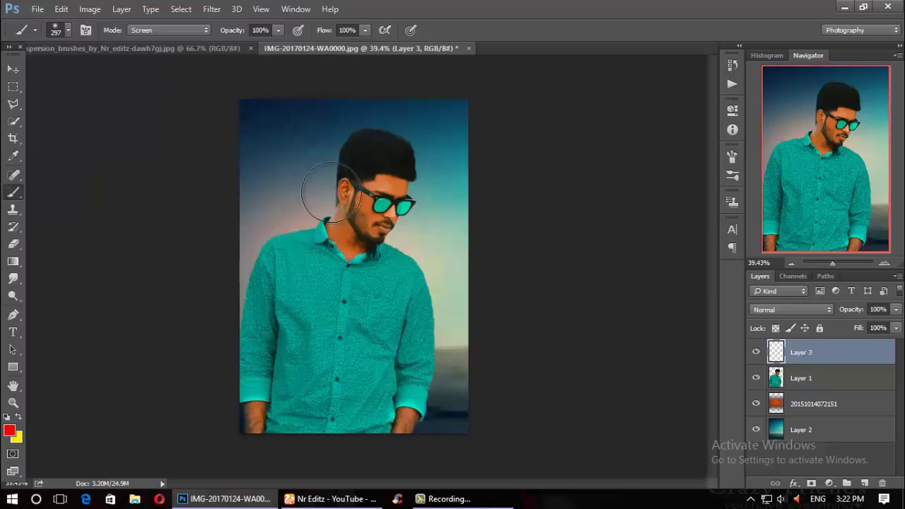
left_click(325, 185)
left_click(817, 313)
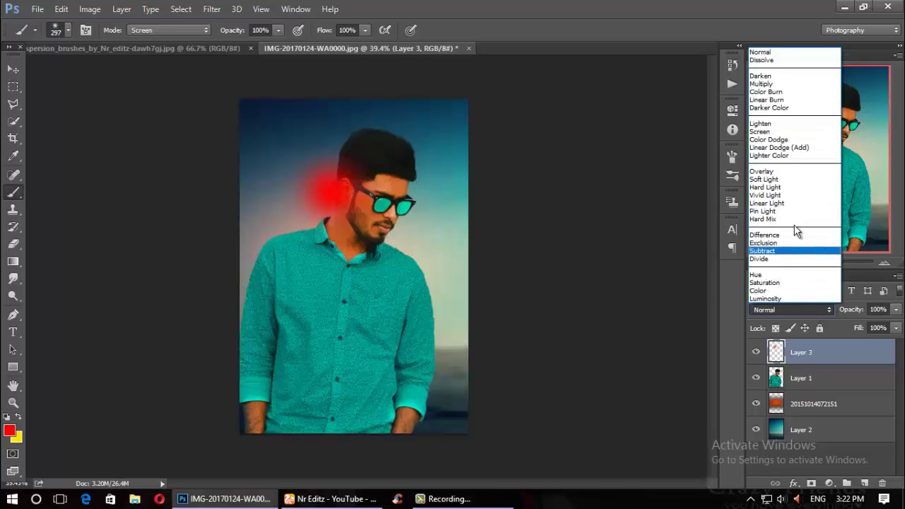
left_click(769, 135)
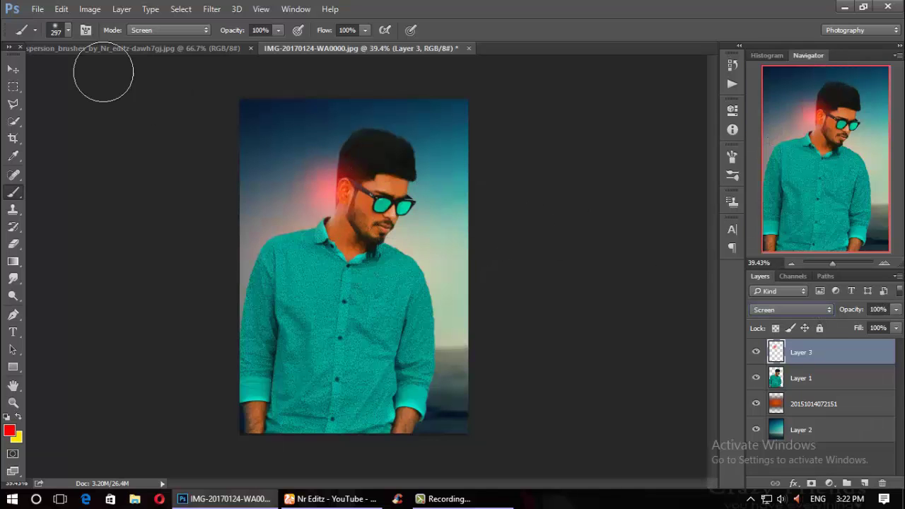
Step: Free-transform the red glow much larger to spread over the portrait's left side
key("v")
left_click(159, 29)
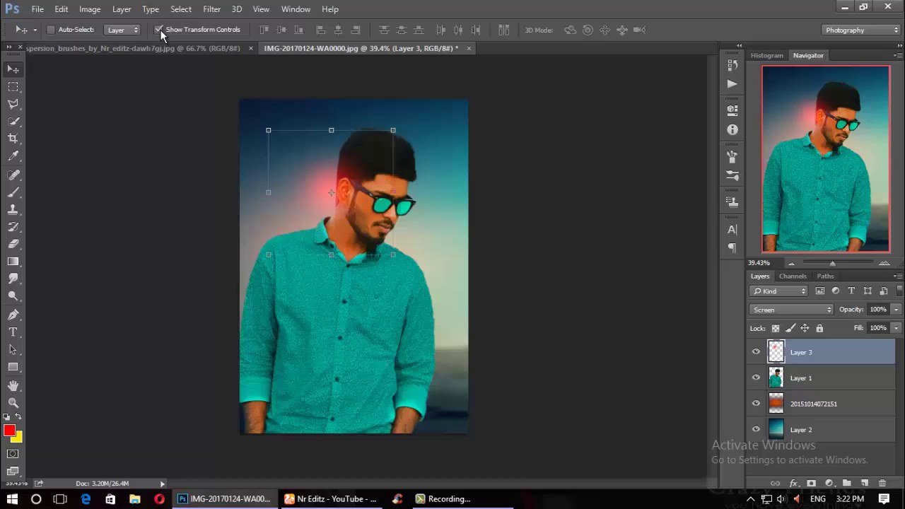
left_click_drag(393, 255, 589, 457)
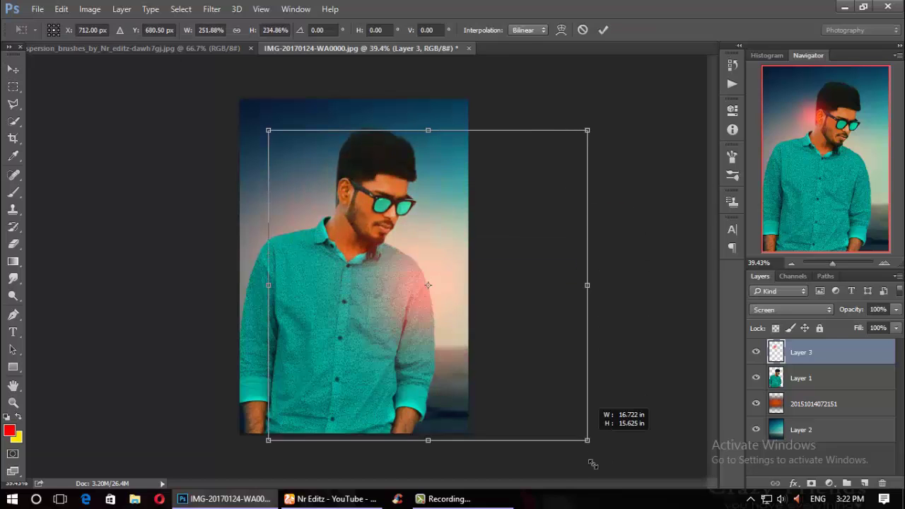
left_click_drag(495, 329, 327, 285)
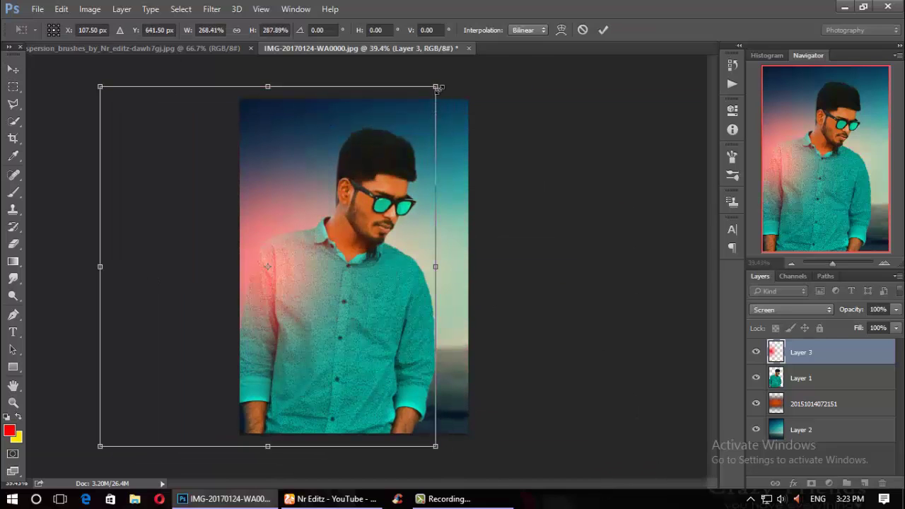
left_click_drag(435, 84, 530, 40)
left_click_drag(474, 153, 457, 139)
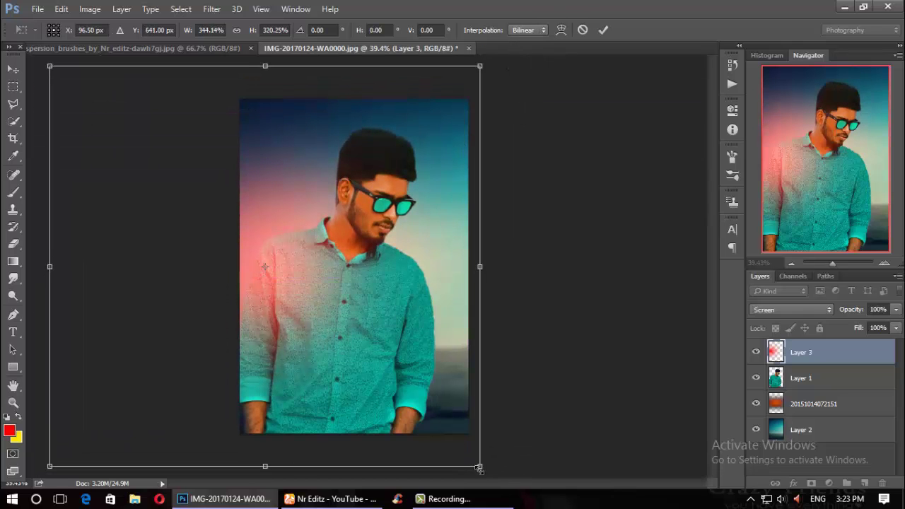
left_click_drag(478, 468, 507, 495)
left_click_drag(414, 357, 431, 388)
left_click_drag(416, 373, 396, 357)
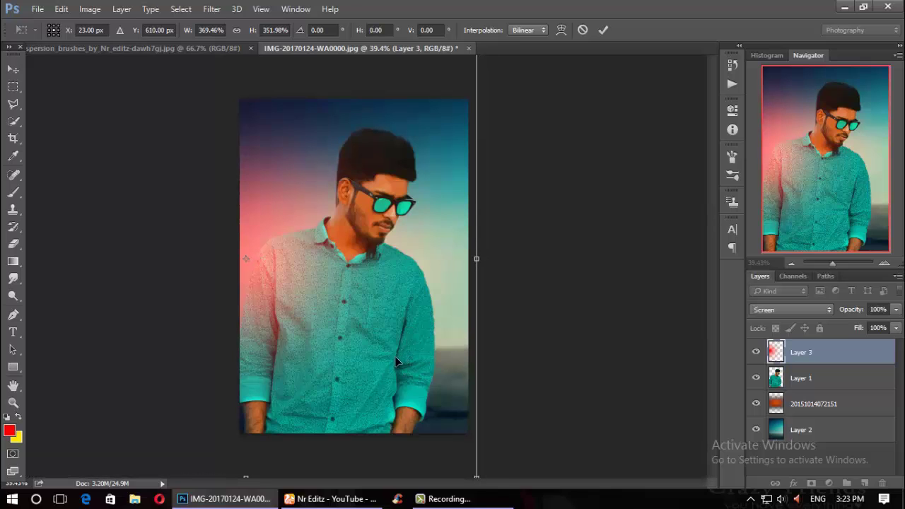
left_click(604, 30)
Step: Reposition the glow, set its opacity to 94%, and start a text line at bottom right
mouse_move(379, 214)
left_mouse_down()
mouse_move(348, 260)
mouse_move(349, 251)
left_mouse_up()
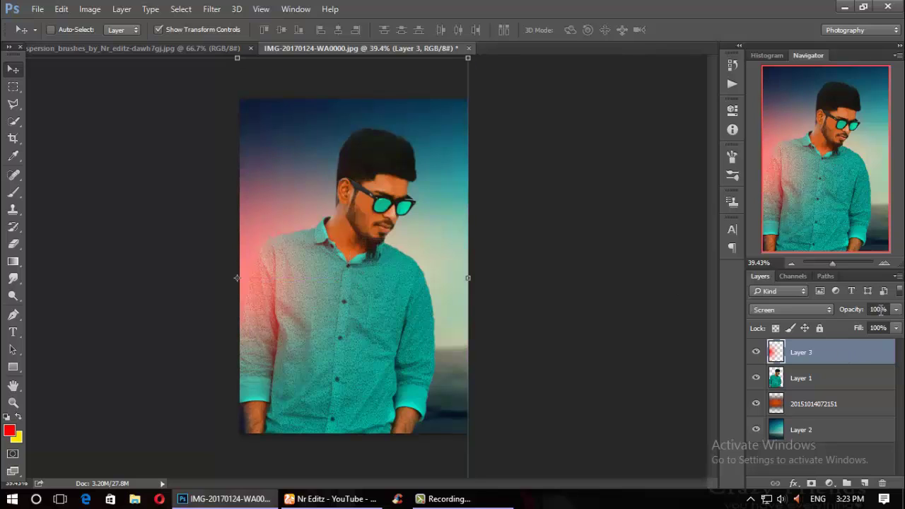
mouse_move(854, 311)
left_mouse_down()
mouse_move(847, 319)
mouse_move(850, 311)
left_mouse_up()
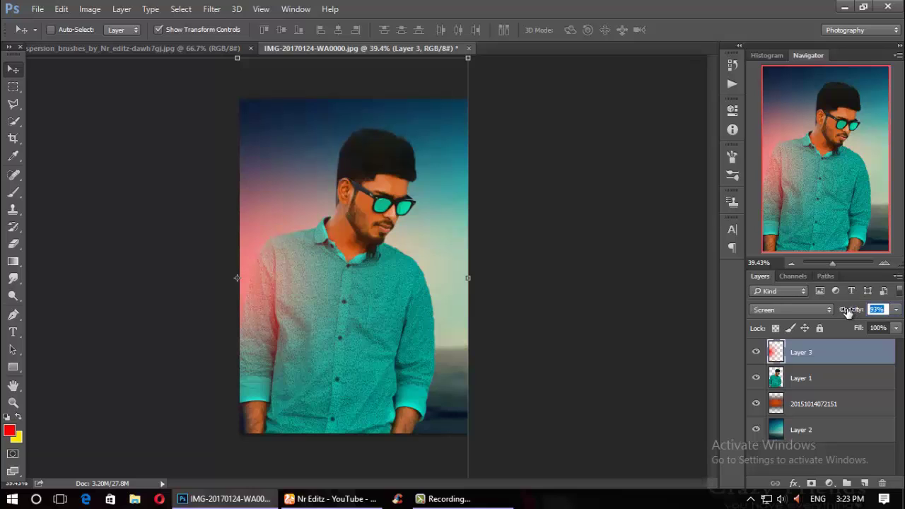
left_click_drag(380, 265, 359, 260)
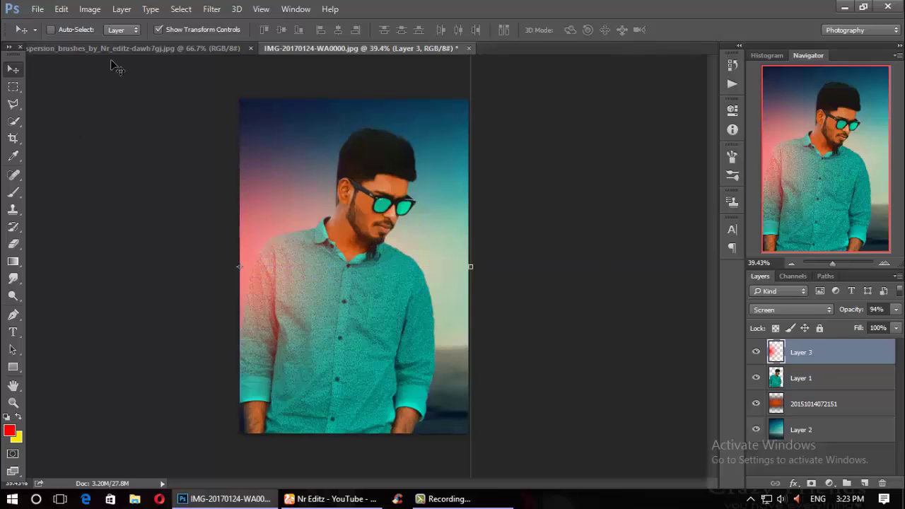
left_click(158, 30)
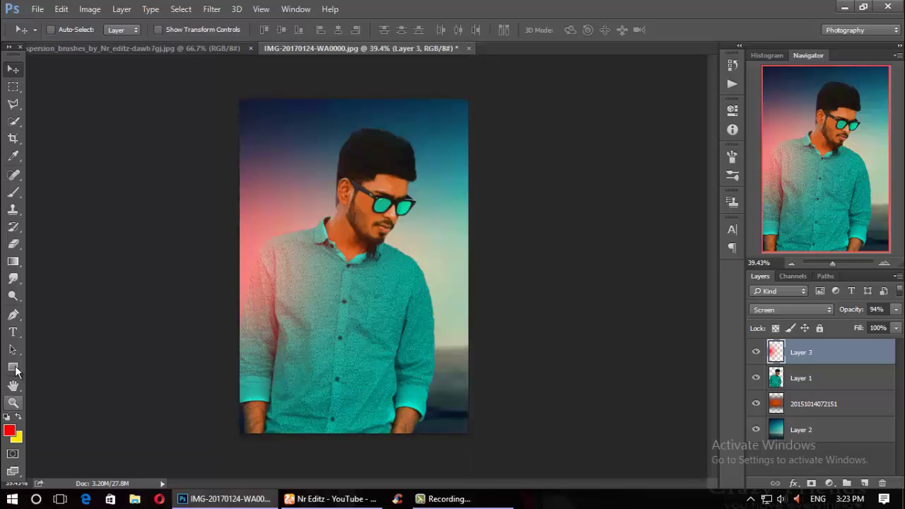
left_click(13, 332)
left_click(403, 423)
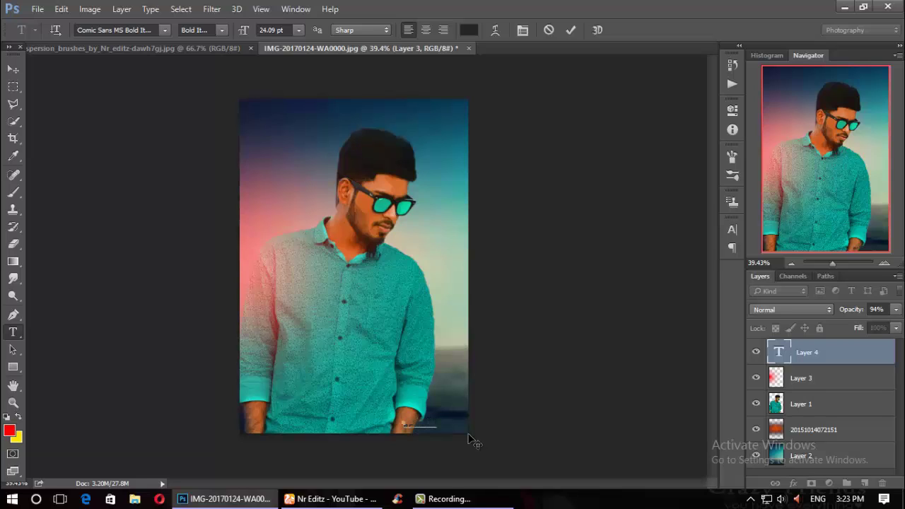
Step: Write the watermark text 'Nr Editz' near the bottom right
left_click(571, 29)
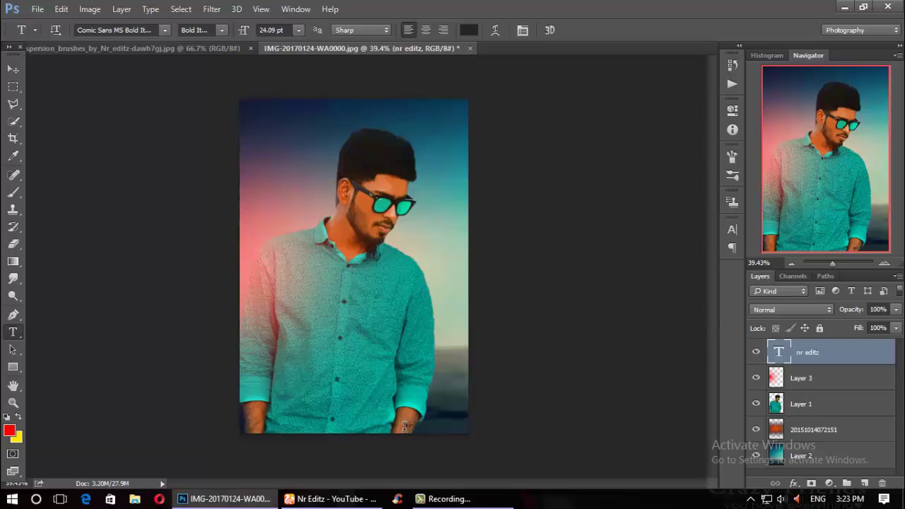
left_click_drag(404, 426, 459, 425)
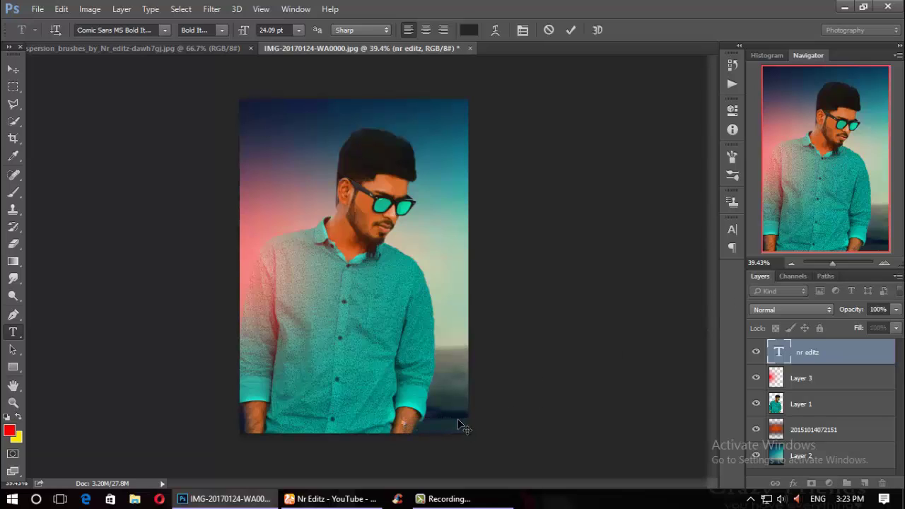
key("ctrl+a")
type("_")
type("_")
left_click(570, 30)
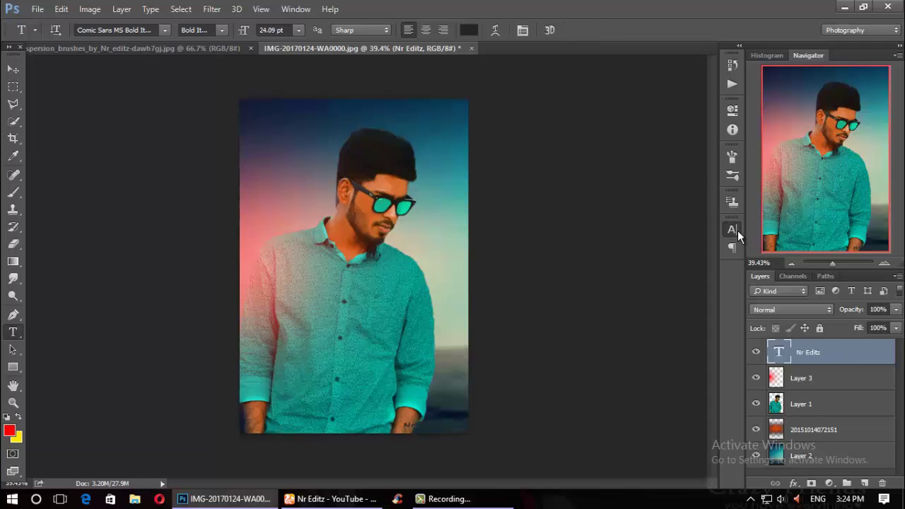
Step: Make the watermark white (ffffff) at about 23 pt in the Character panel
left_click(734, 230)
left_click(688, 310)
type("ffffff")
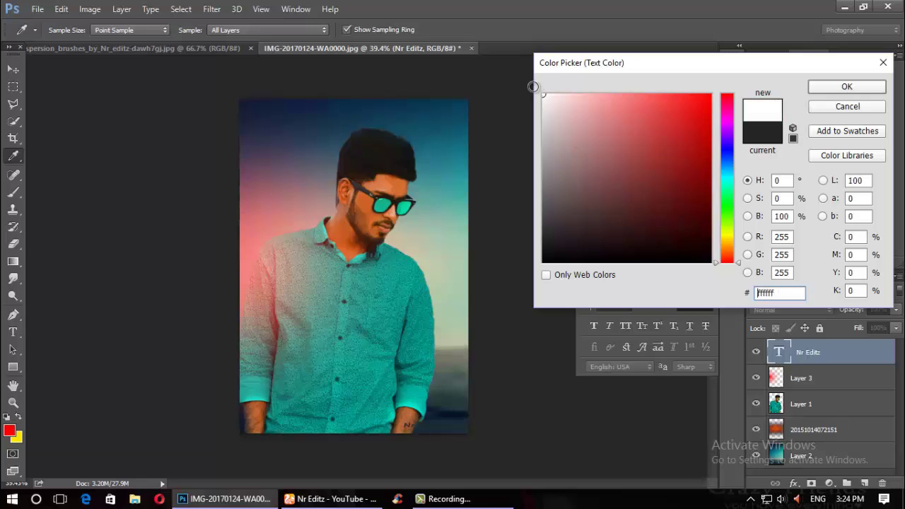
left_click(833, 87)
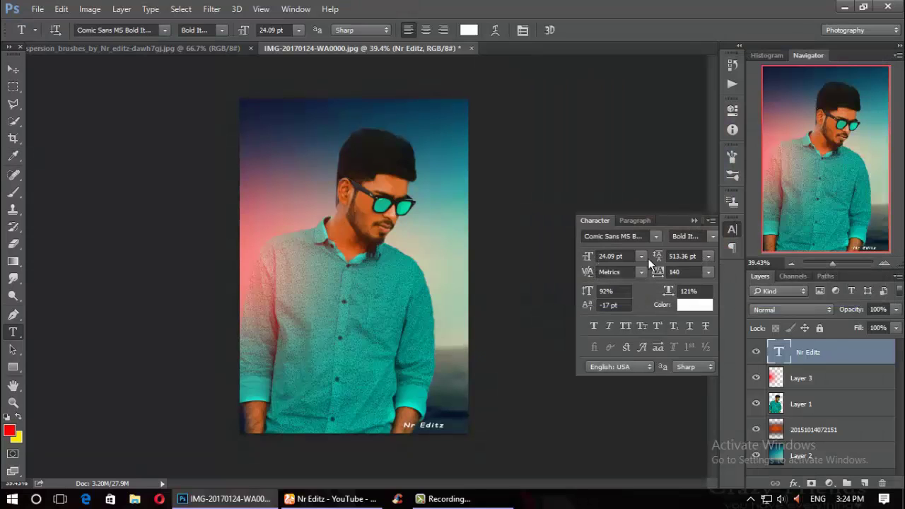
left_click_drag(589, 258, 587, 259)
left_click_drag(587, 258, 591, 259)
left_click(659, 230)
Step: Move the Nr Editz watermark into the bottom-right corner and lower its opacity
left_click(13, 69)
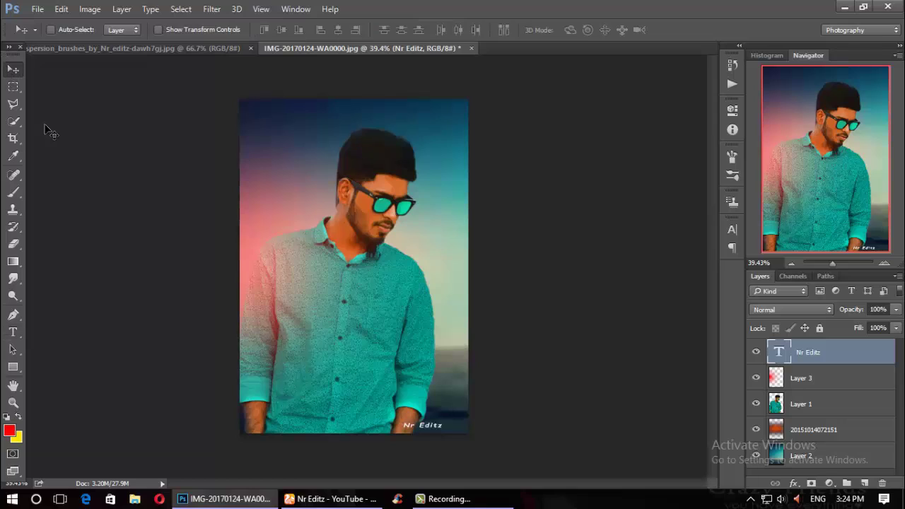
left_click_drag(444, 433, 451, 434)
key("Right")
key("Right")
key("Right")
key("Down")
key("Down")
key("Right")
key("Right")
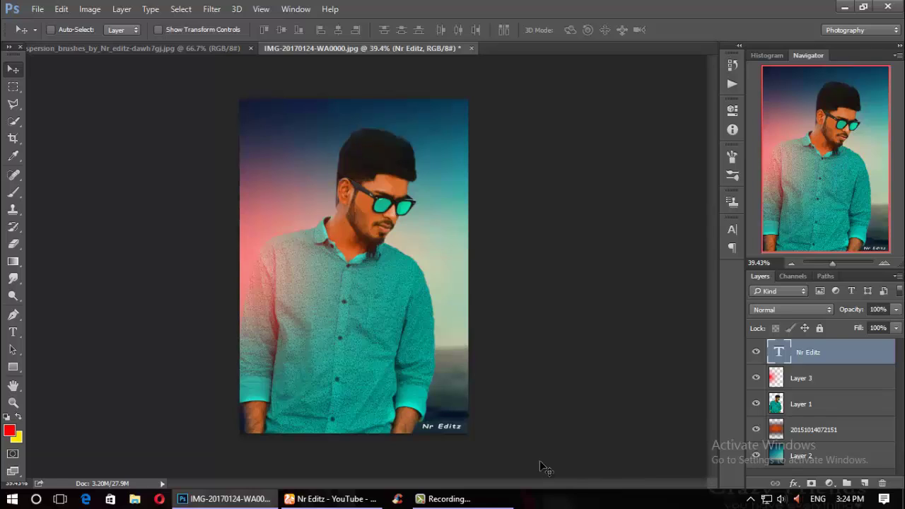
key("Down")
key("Right")
left_click_drag(853, 313, 853, 316)
Step: Lower the pink Screen glow on Layer 3 to 76% opacity
left_click(832, 460)
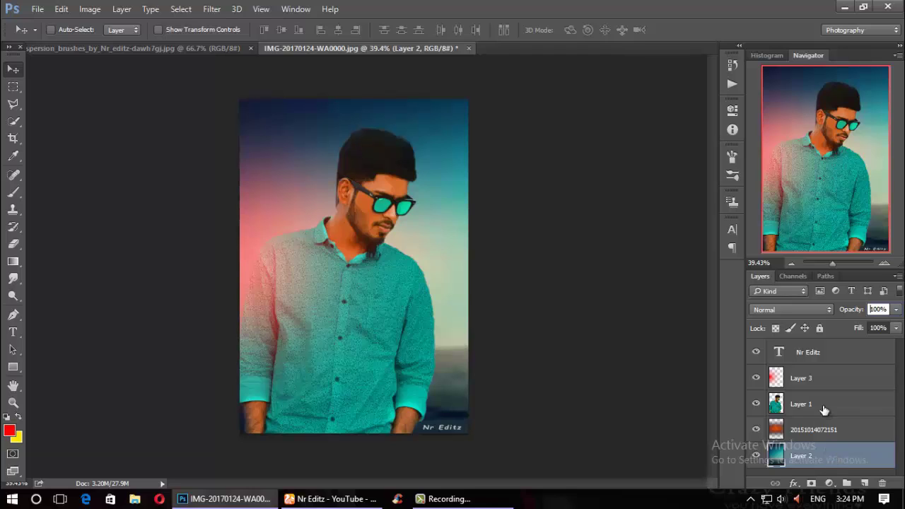
left_click(820, 380)
left_click(853, 311)
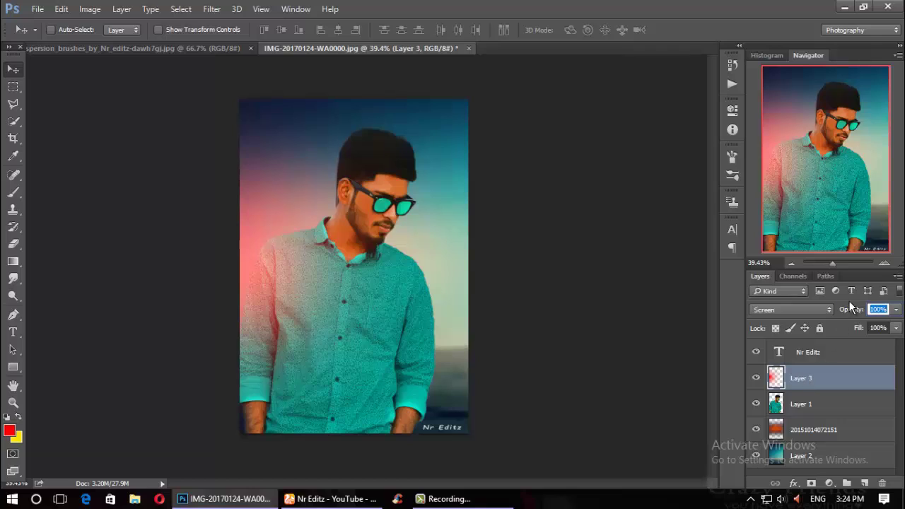
left_click_drag(851, 305, 847, 311)
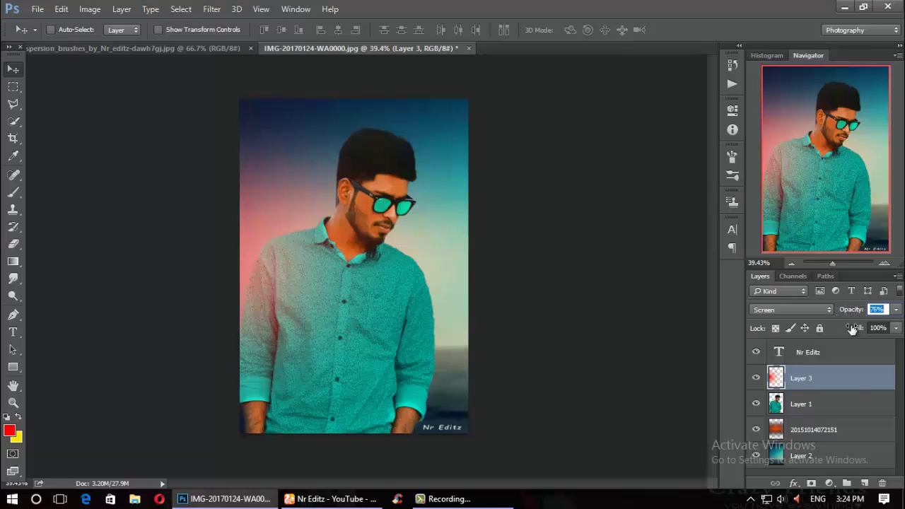
Step: Select Layer 1 with the man, leaving the layers unflattened, and reach the Filter menu
left_click(828, 455)
right_click(827, 456)
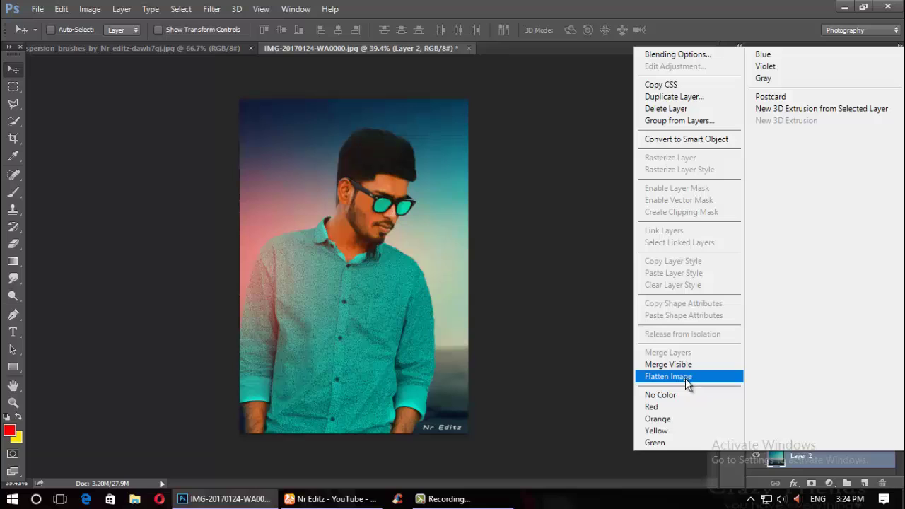
left_click(594, 379)
left_click(817, 411)
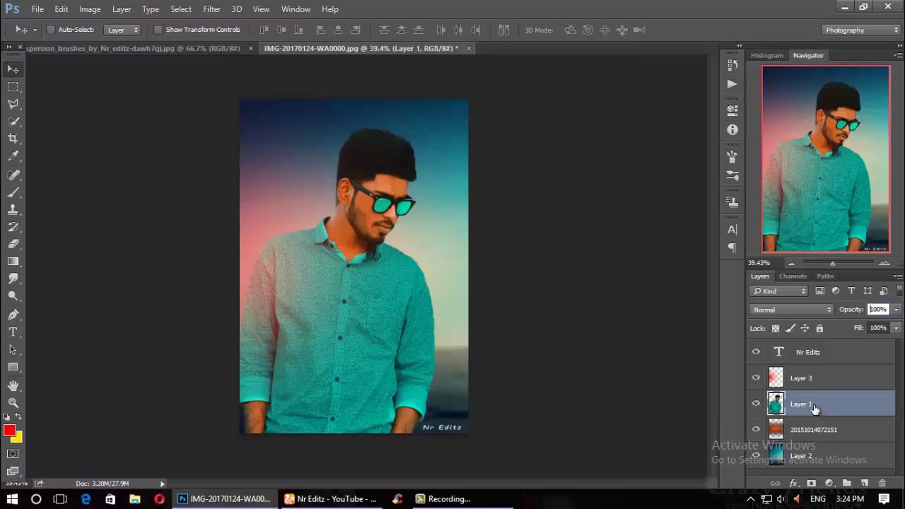
left_click(212, 8)
mouse_move(226, 181)
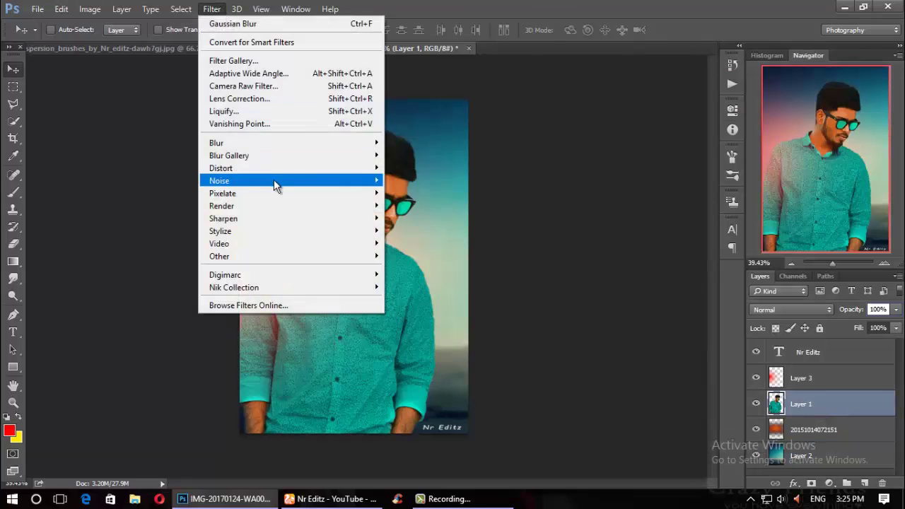
Step: Run GREYCstoration on Layer 1, then twice on the blue background Layer 2
left_click(422, 218)
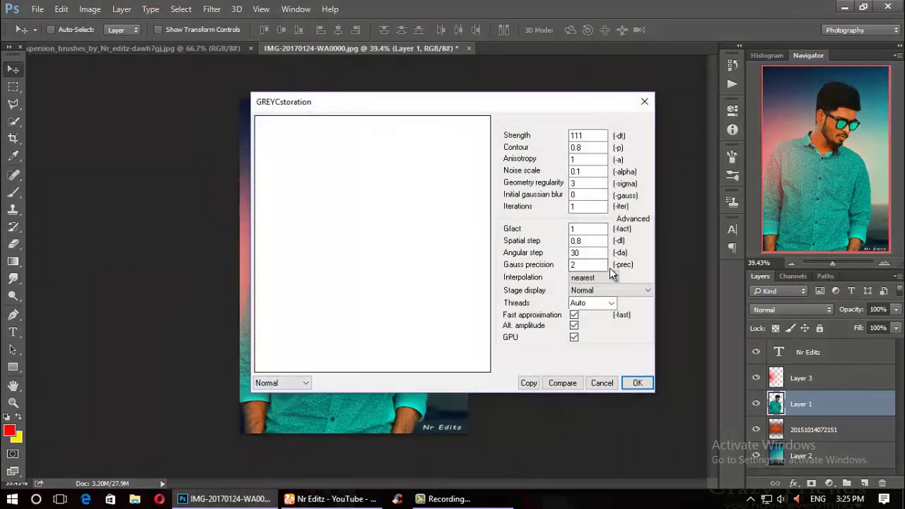
left_click(635, 381)
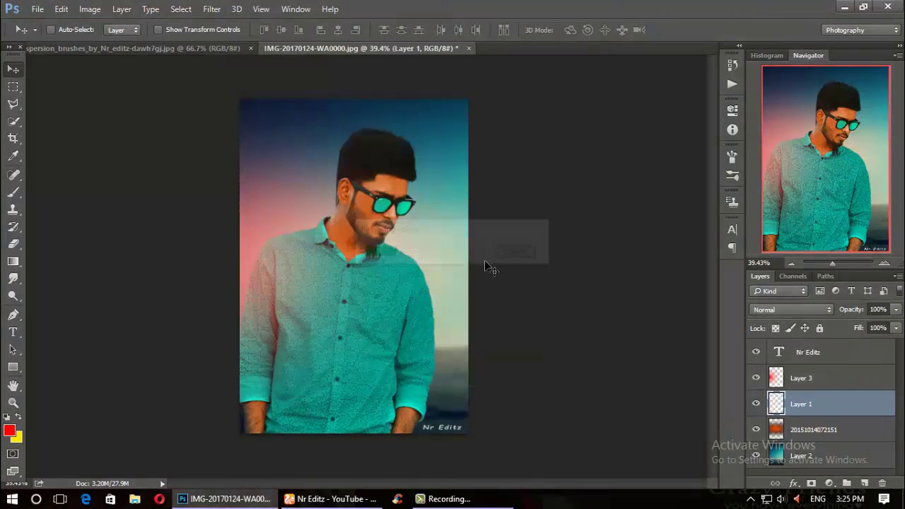
left_click(797, 456)
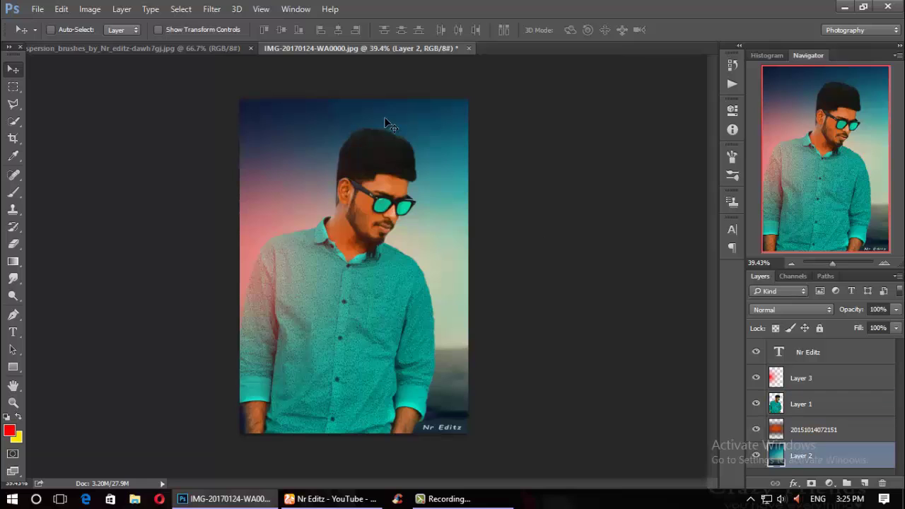
left_click(212, 8)
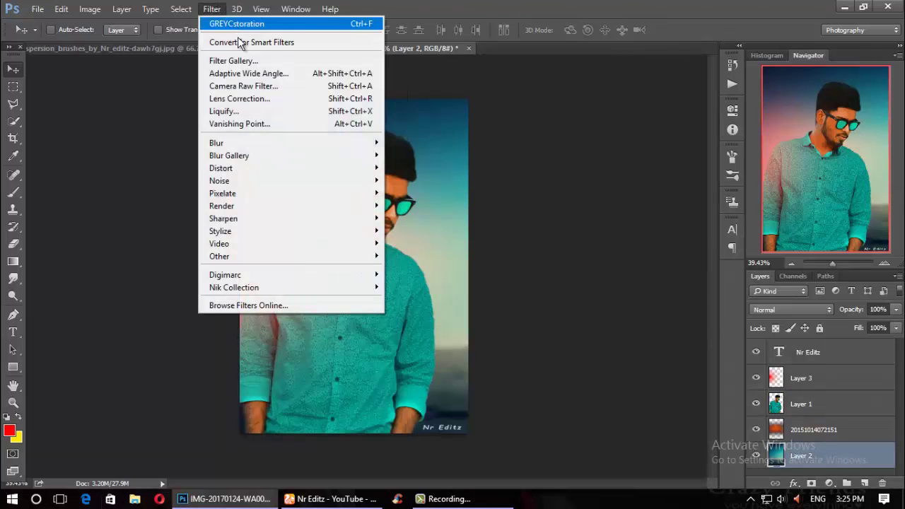
mouse_move(220, 181)
left_click(453, 219)
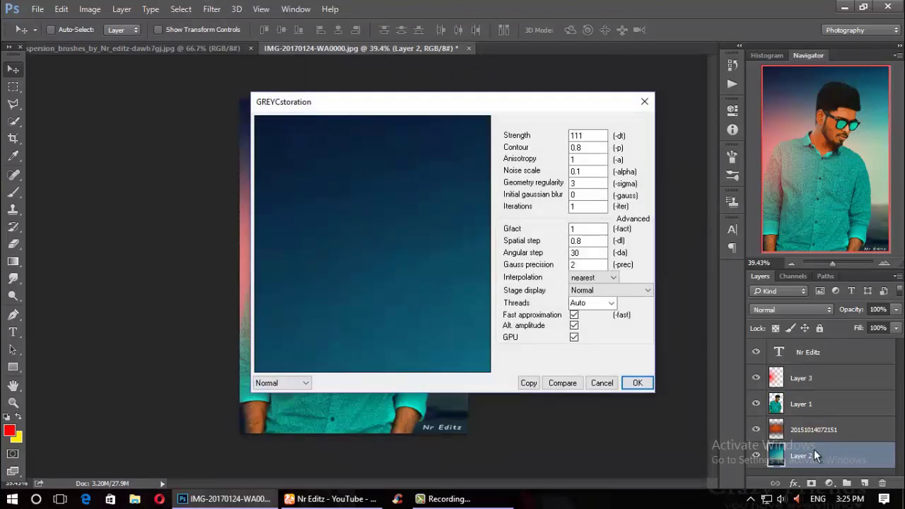
left_click(636, 382)
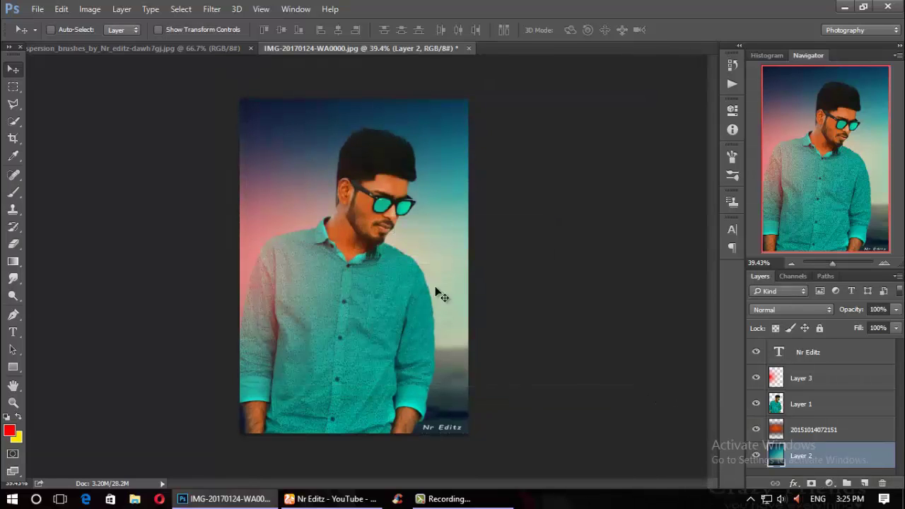
left_click(211, 8)
left_click(232, 22)
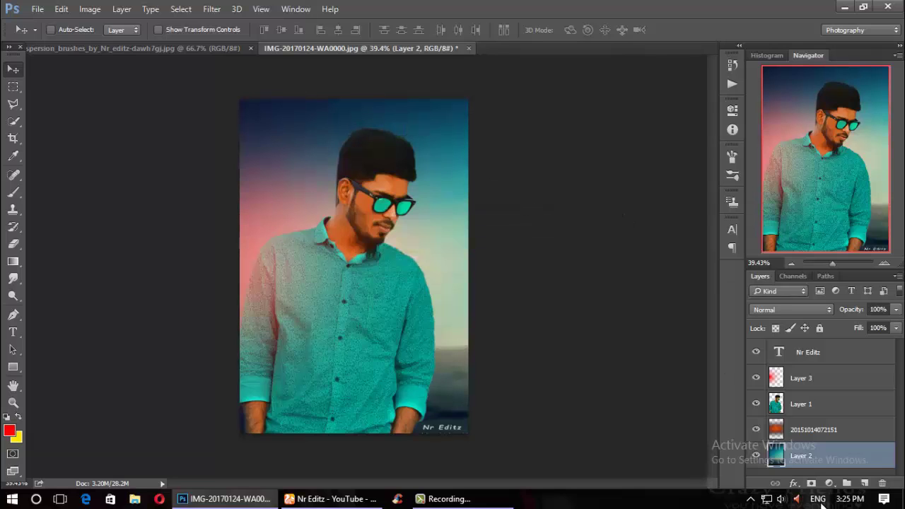
Step: Flatten the image and, in Camera Raw, set Blacks to -8 and raise Whites
right_click(814, 457)
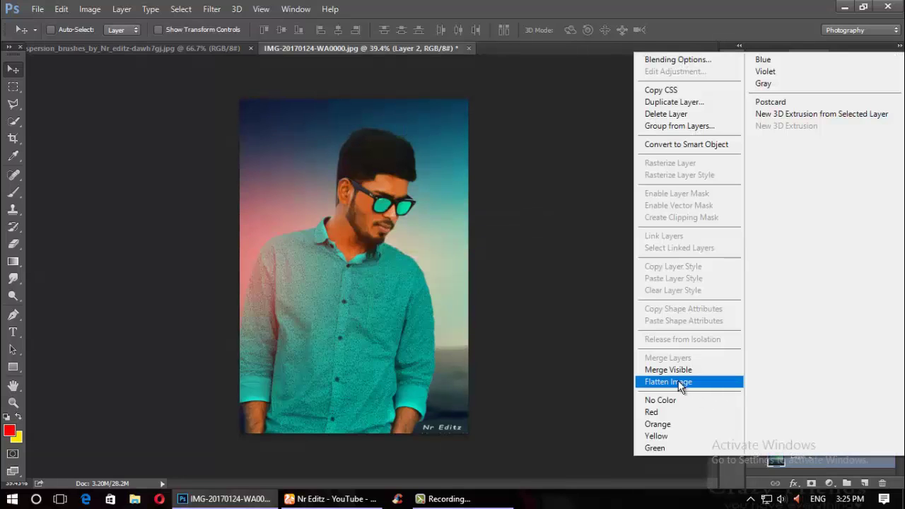
left_click(668, 382)
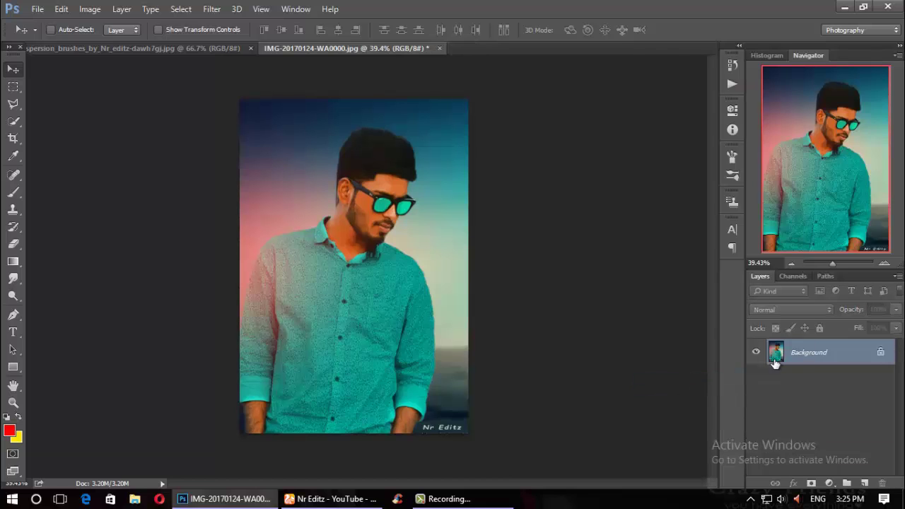
left_click(230, 8)
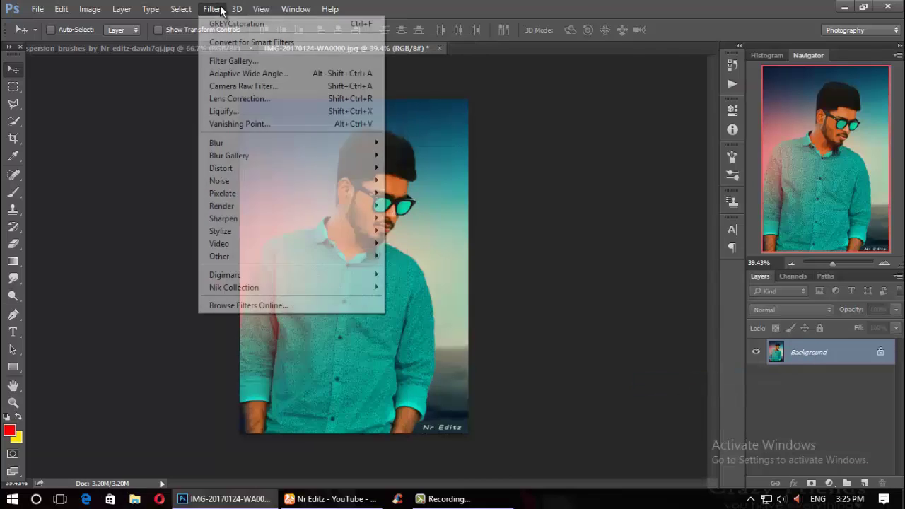
left_click(227, 87)
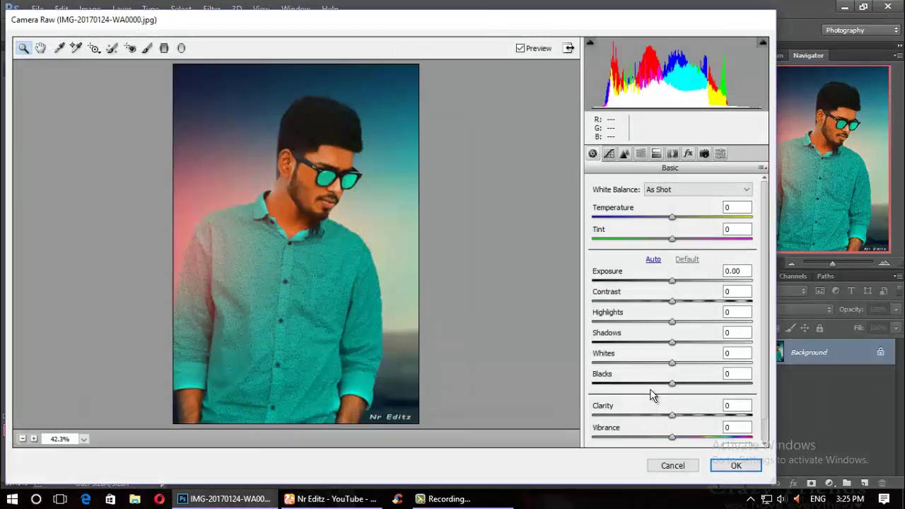
mouse_move(672, 388)
left_mouse_down()
mouse_move(663, 388)
mouse_move(679, 417)
left_mouse_up()
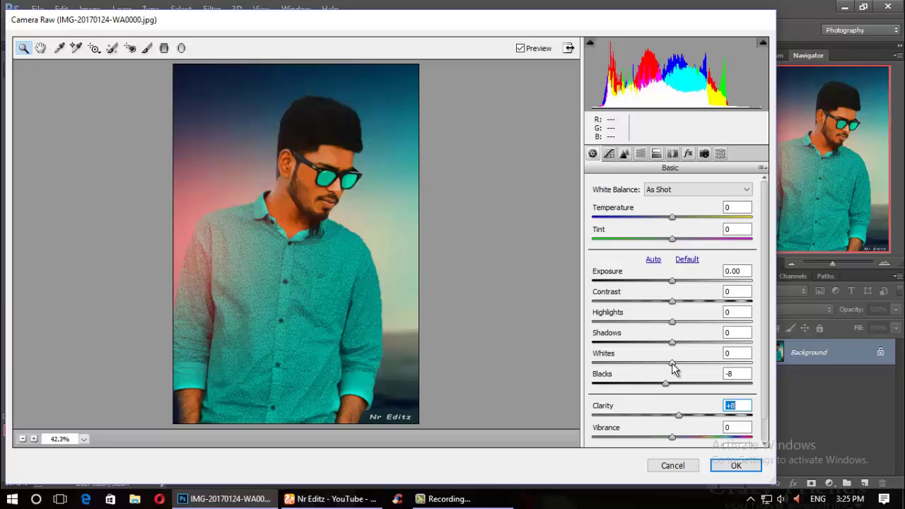
mouse_move(672, 364)
left_mouse_down()
mouse_move(711, 364)
mouse_move(698, 364)
left_mouse_up()
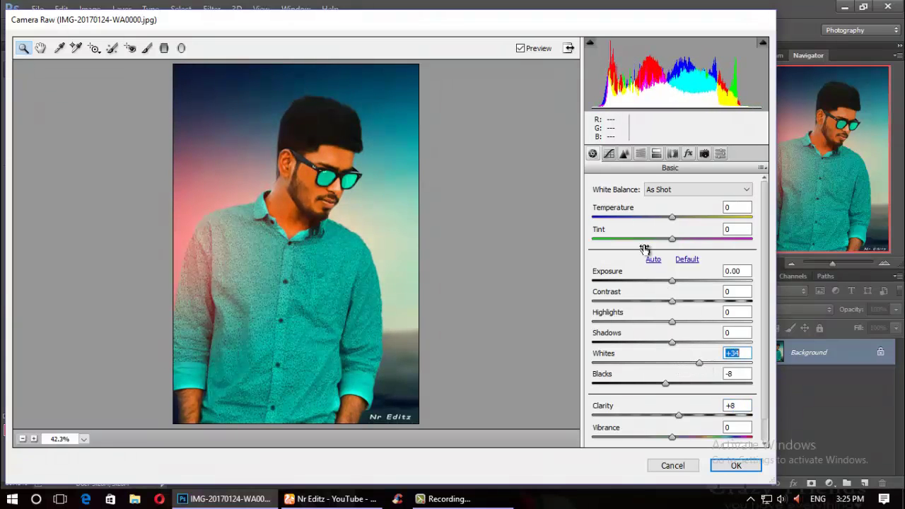
Step: Add luminance noise reduction, Whites +38 and Oranges luminance +10, then apply Camera Raw
left_click(625, 155)
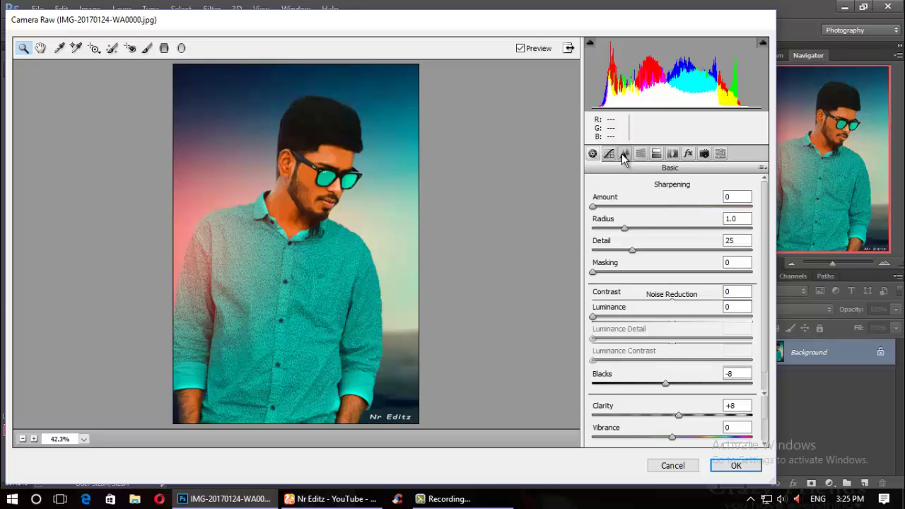
left_click_drag(610, 317, 626, 323)
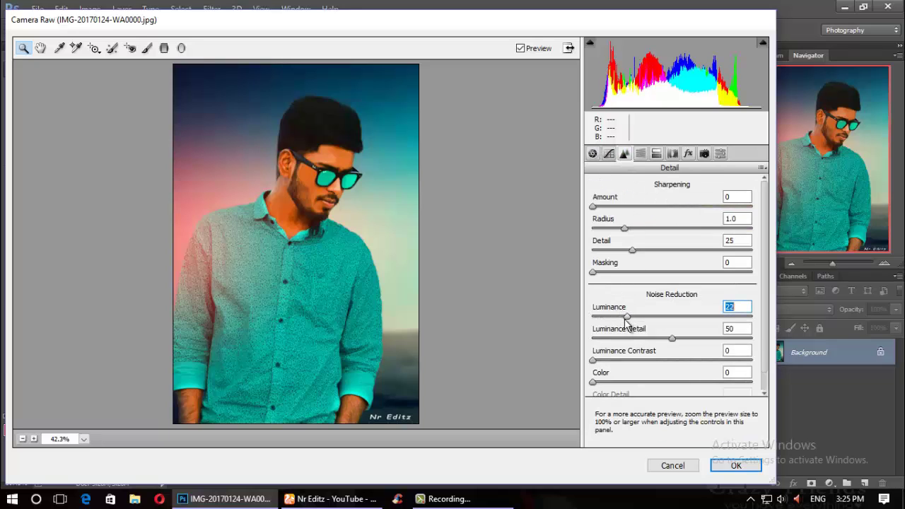
left_click(593, 155)
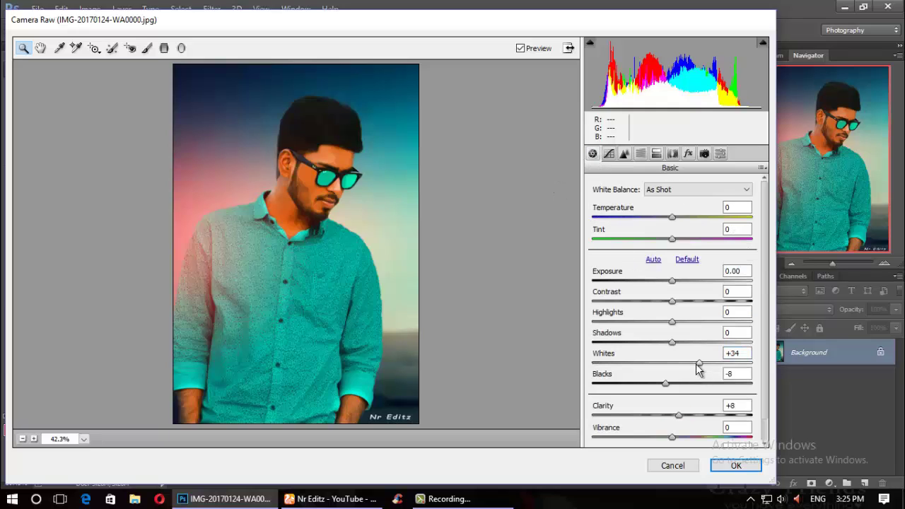
left_click_drag(698, 365, 702, 366)
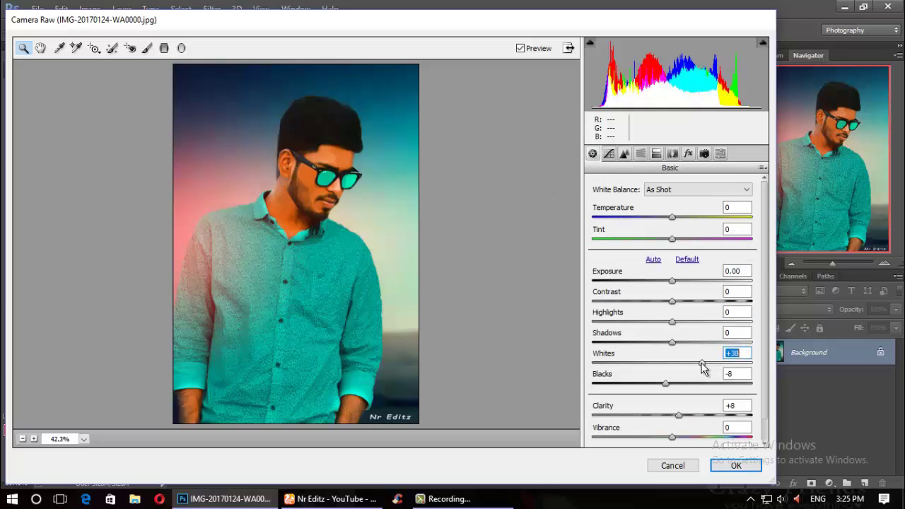
left_click(640, 154)
left_click_drag(676, 269, 685, 274)
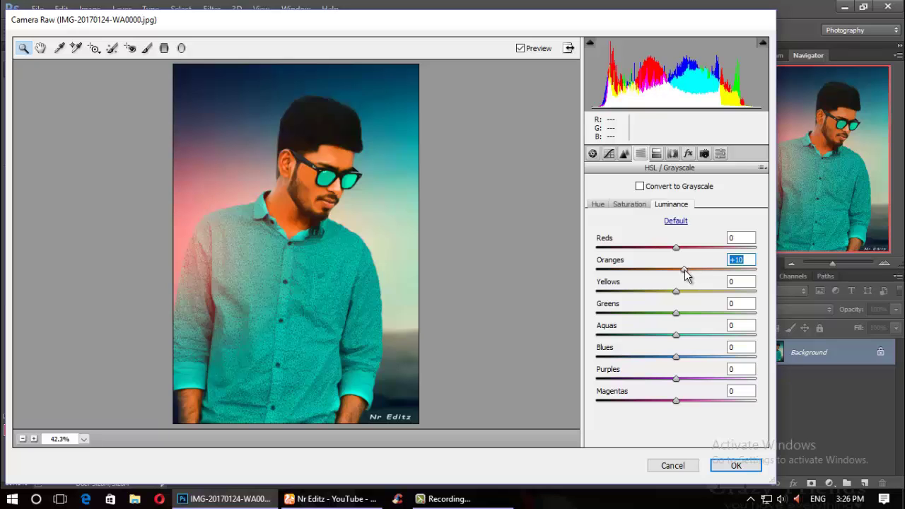
left_click(728, 467)
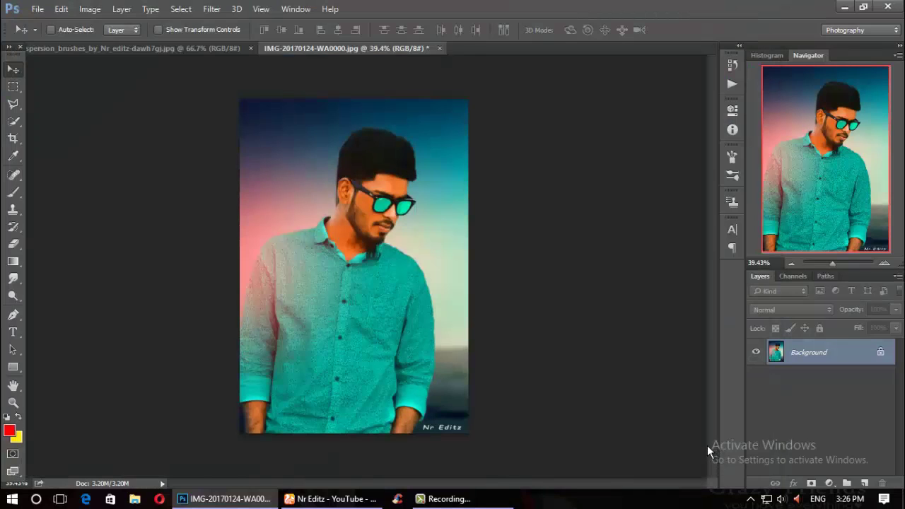
Step: Compare the image before and after Camera Raw by stepping backward and forward
left_click(61, 9)
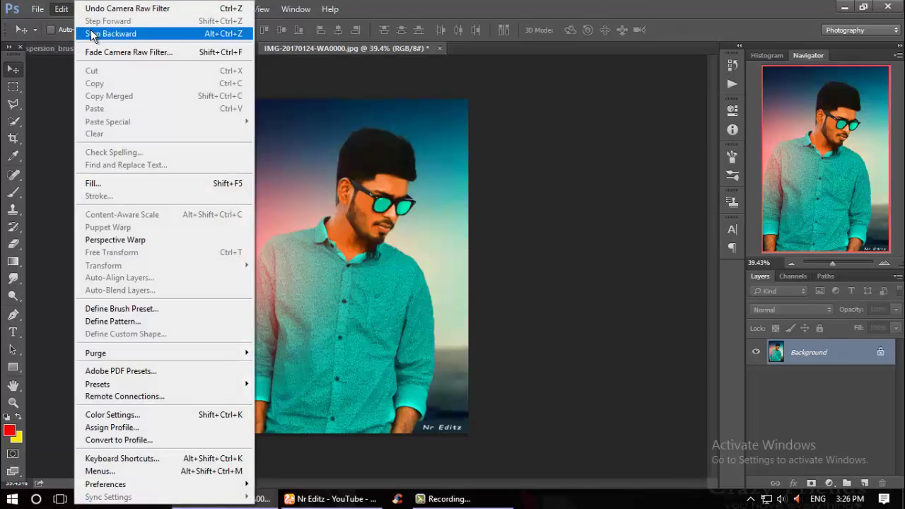
left_click(92, 34)
left_click(63, 9)
left_click(91, 22)
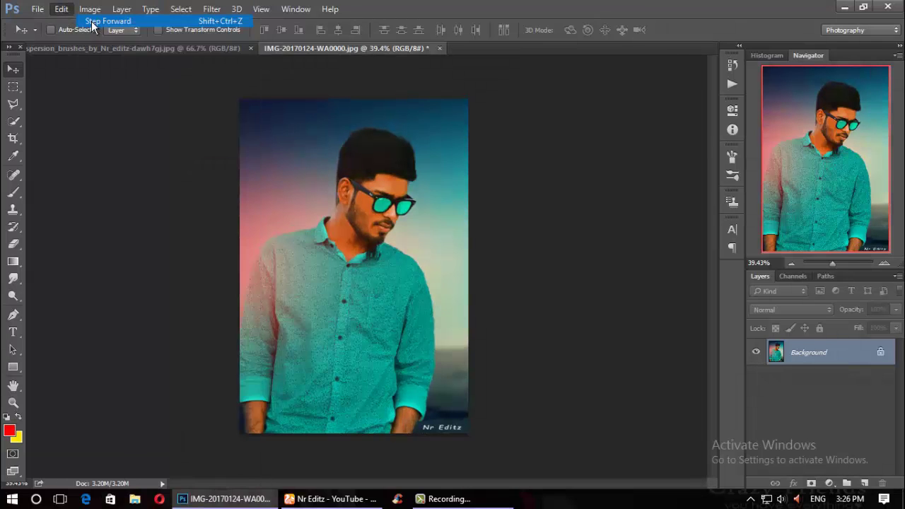
scroll(354, 249, "up", 2)
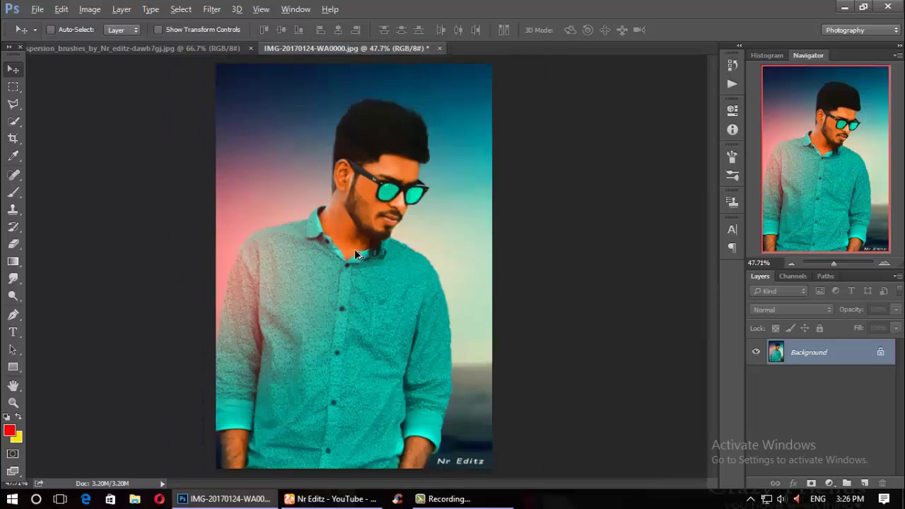
scroll(355, 249, "down", 2)
scroll(427, 285, "up", 4)
scroll(426, 283, "down", 1)
scroll(426, 279, "down", 2)
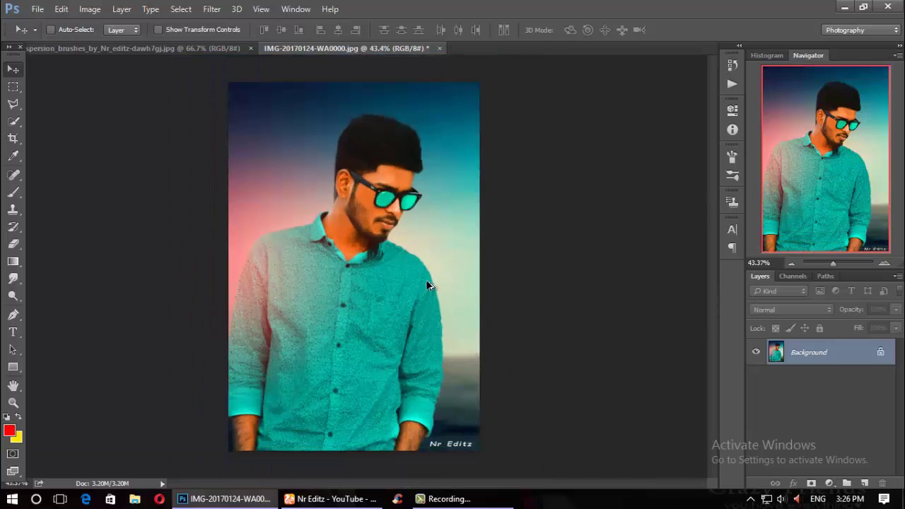
scroll(426, 285, "down", 1)
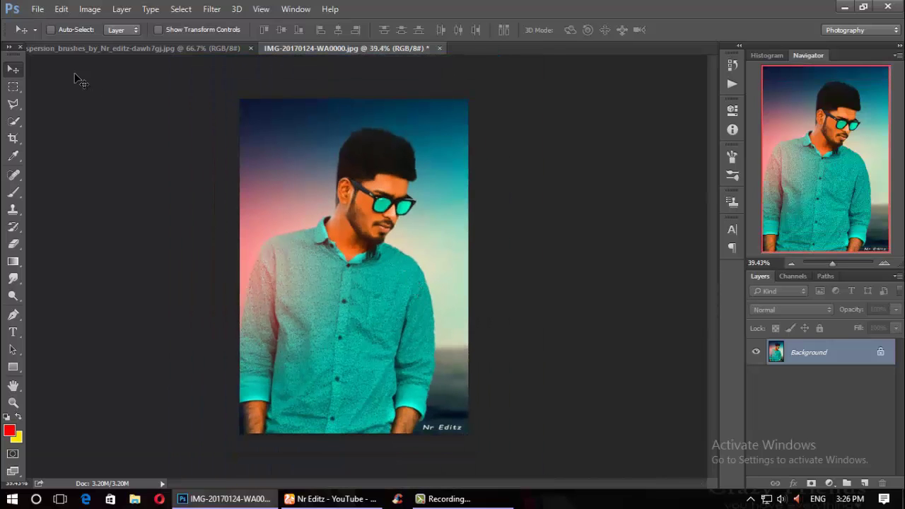
Step: Save the image as JPEG 'IMG-20170124-ssWA0000.jpg' at maximum quality 12
left_click(37, 9)
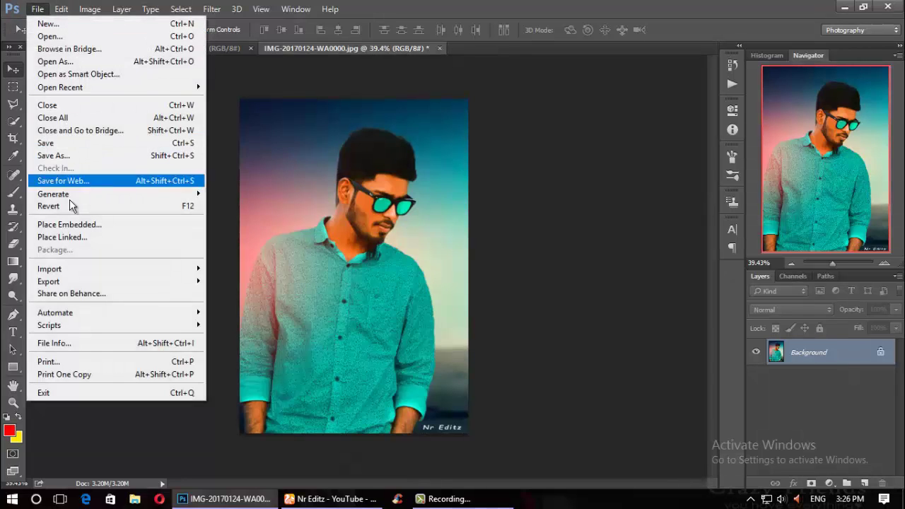
left_click(61, 155)
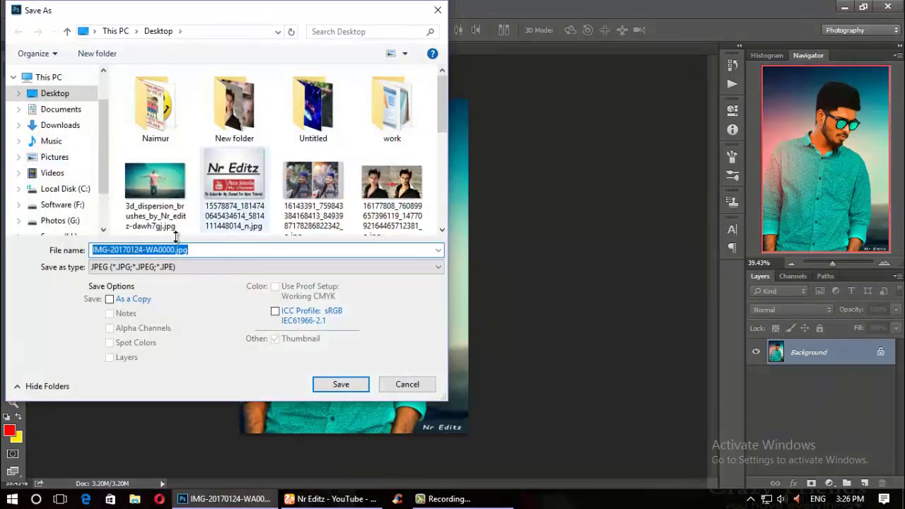
left_click(151, 250)
left_click(341, 384)
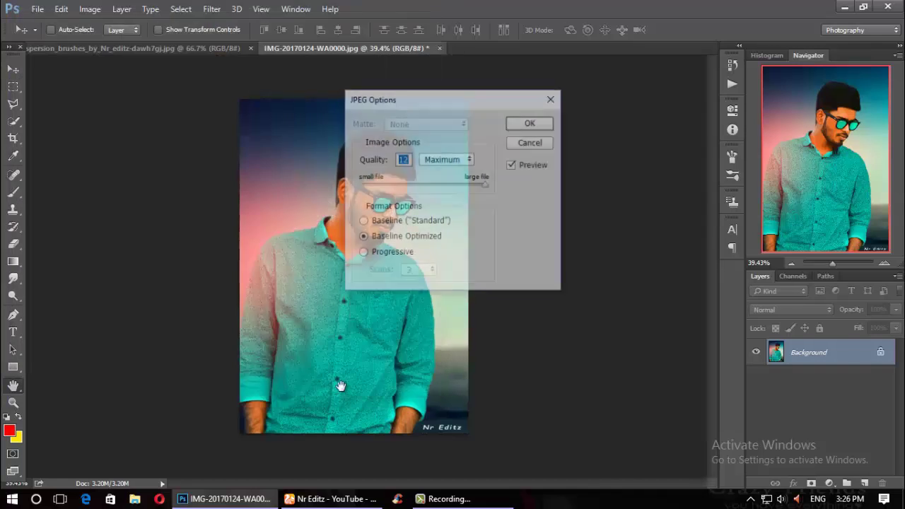
left_click(524, 124)
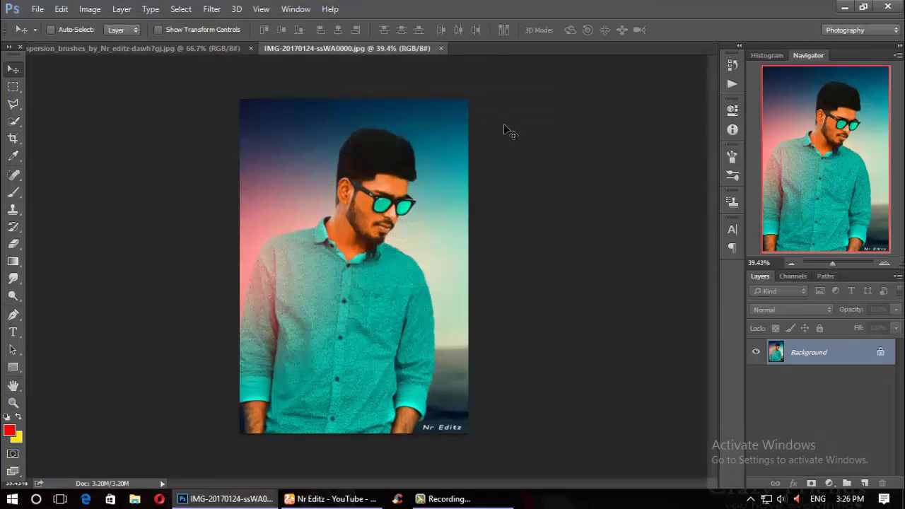